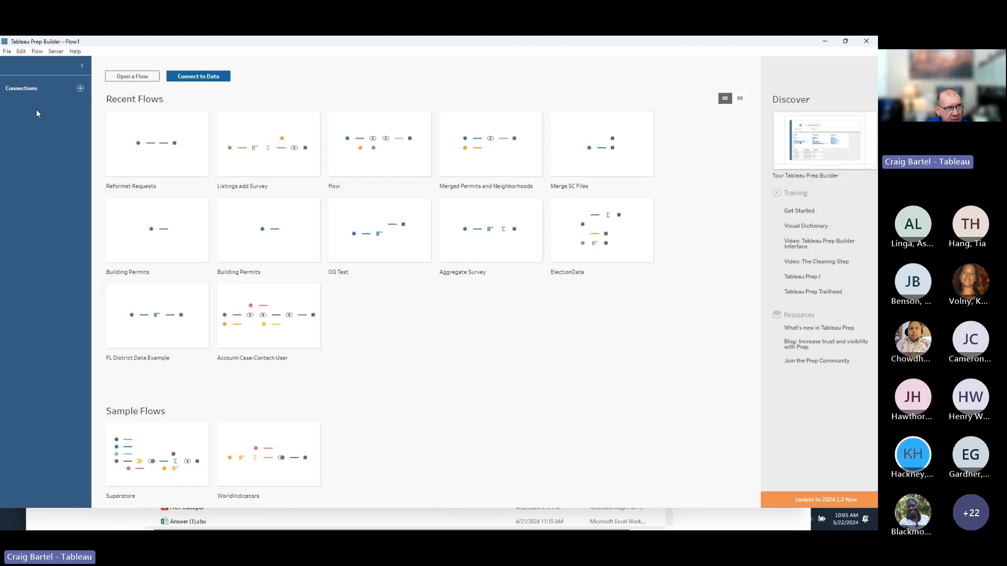
Open the data connector list and dismiss it without connecting anything.
left_click(80, 89)
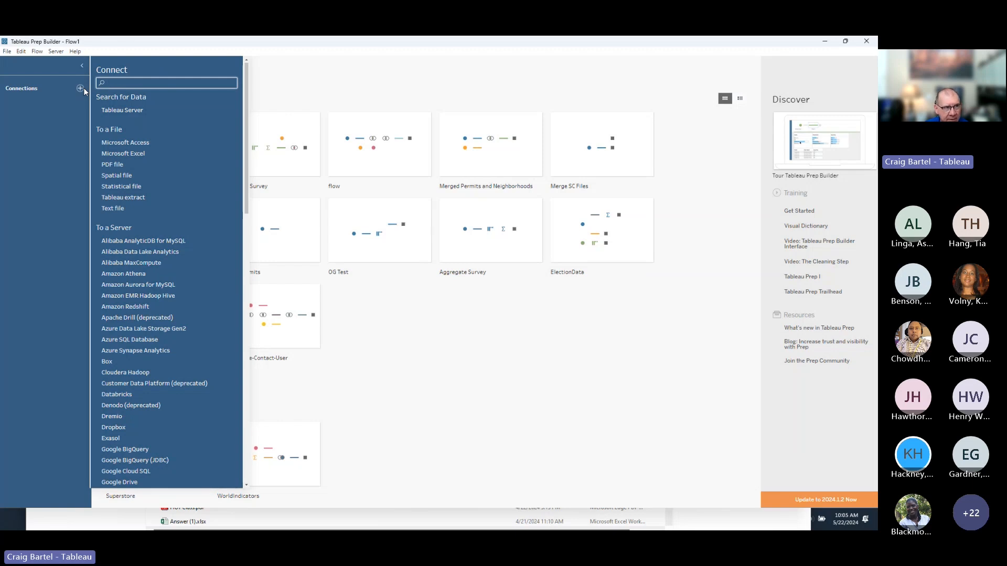
left_click(418, 316)
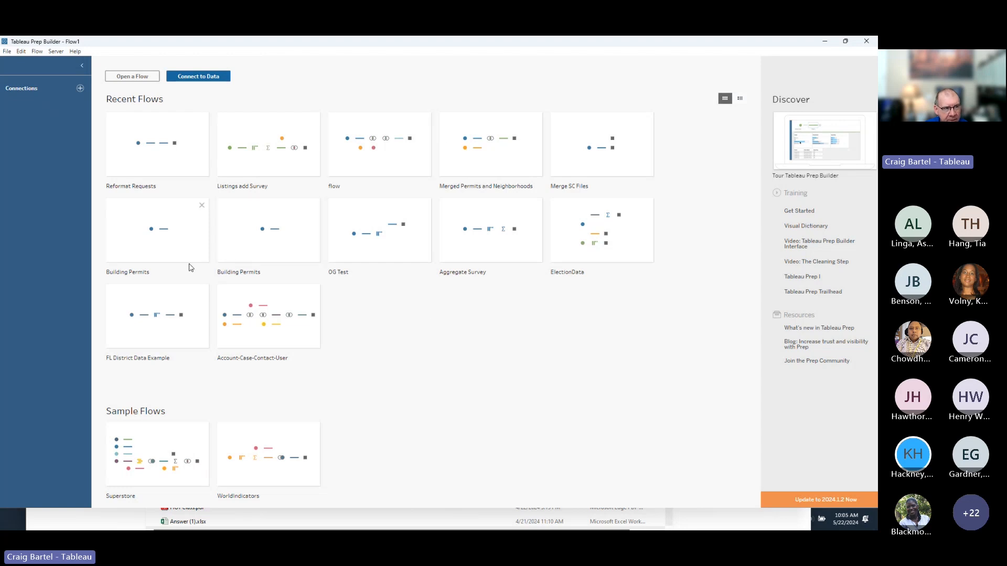
mouse_move(491, 170)
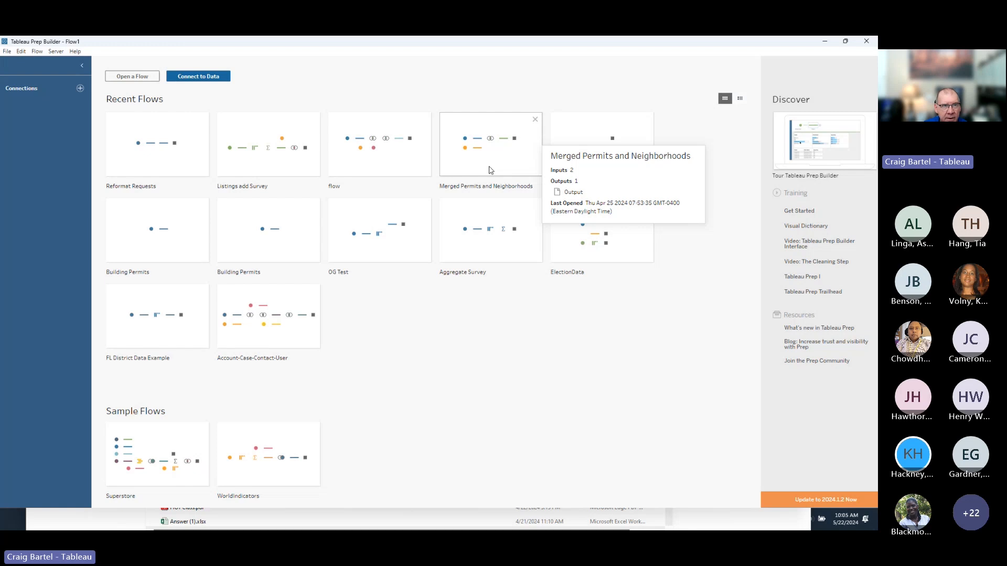
mouse_move(504, 217)
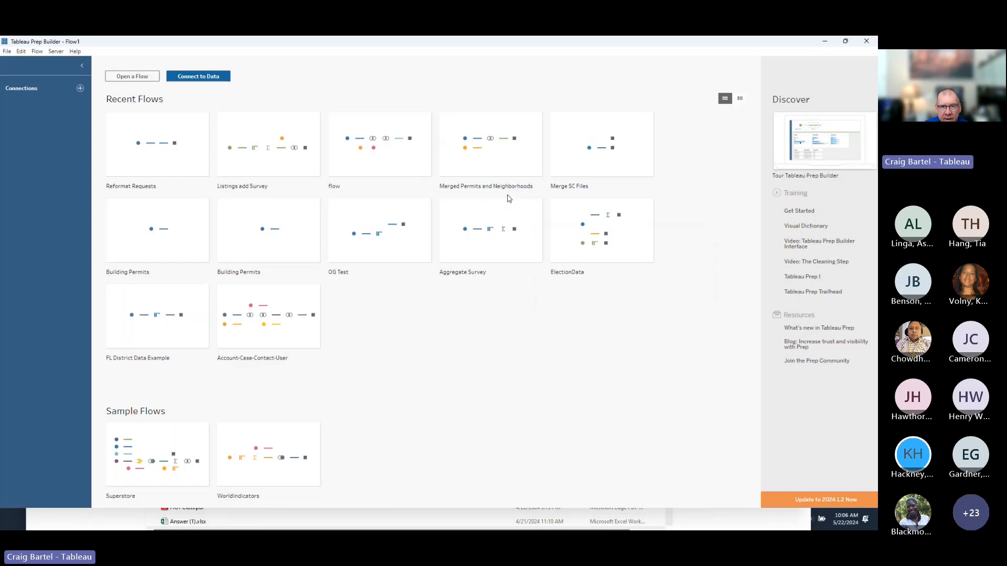
mouse_move(845, 252)
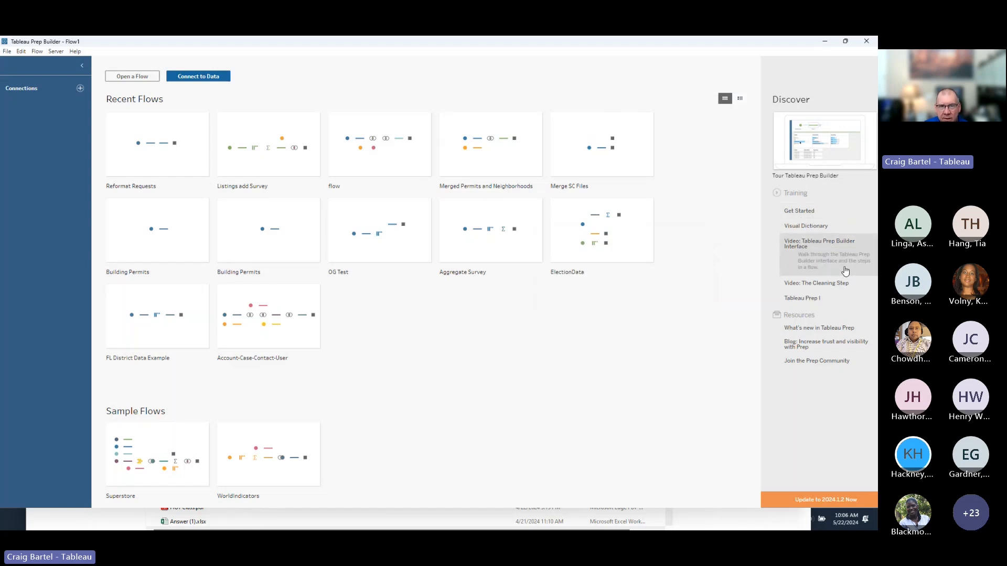
mouse_move(845, 222)
mouse_move(853, 292)
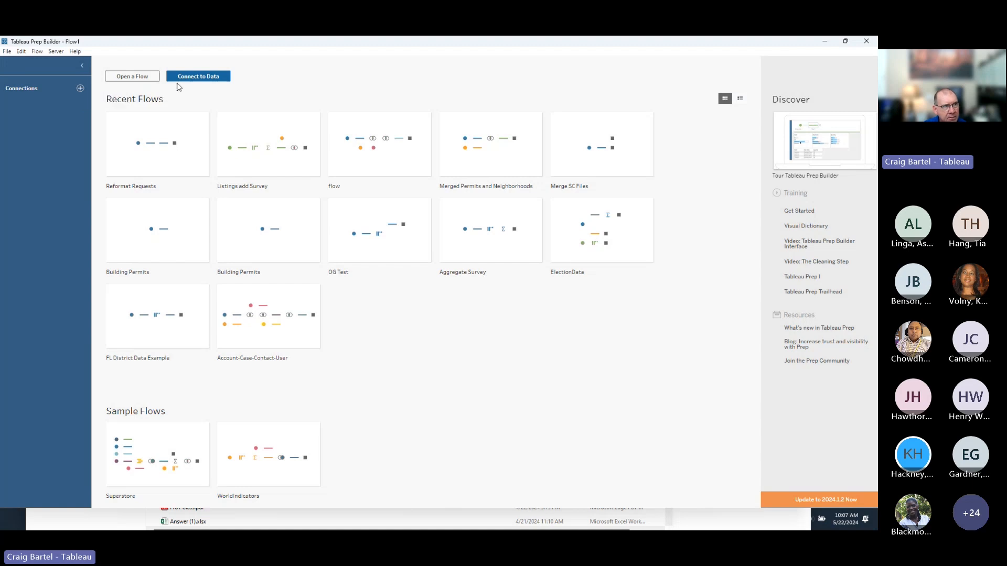
Browse through the full list of file and server connectors, leaving the Connect pane open.
left_click(80, 89)
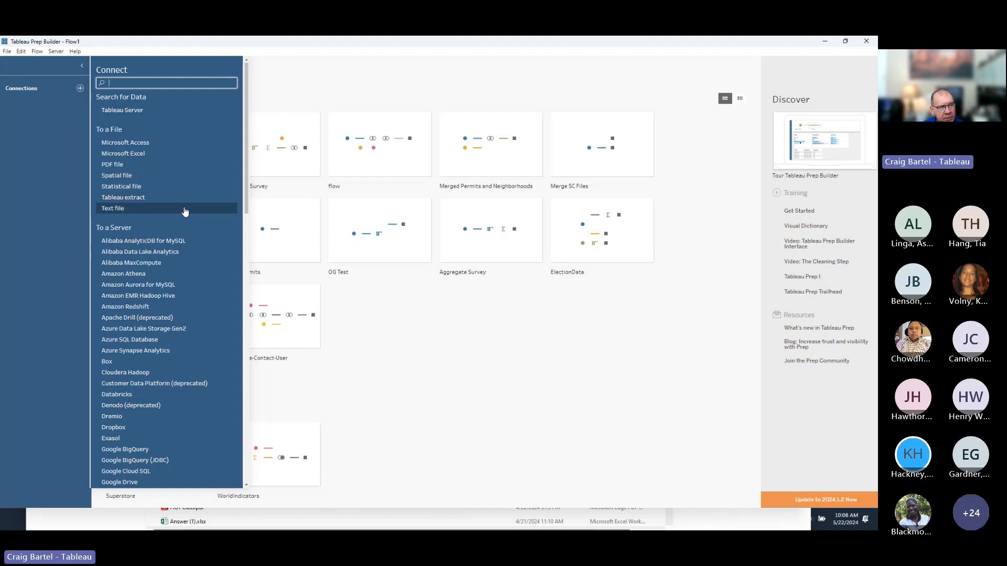
scroll(185, 212, "down", 4)
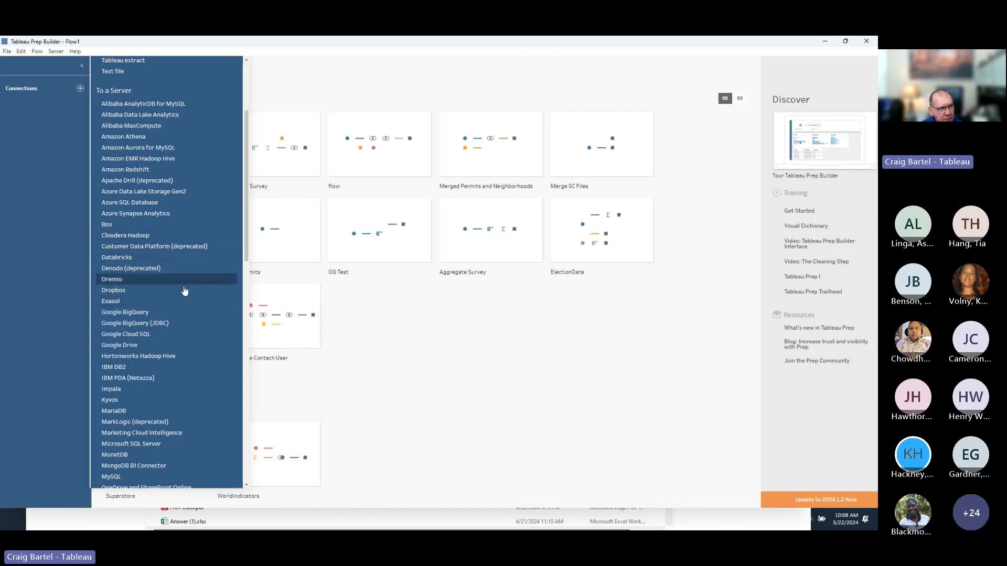
scroll(179, 377, "down", 3)
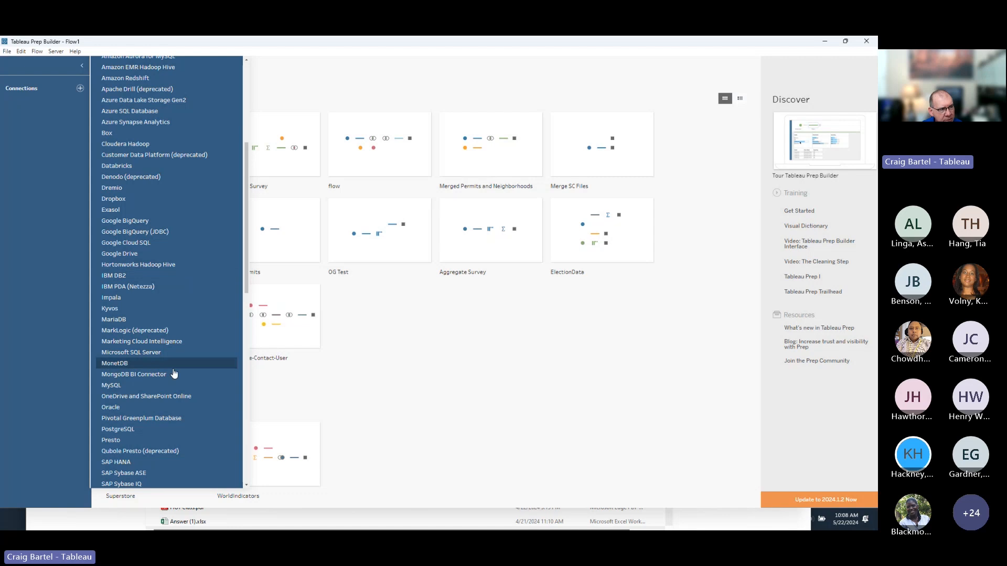
scroll(172, 363, "down", 5)
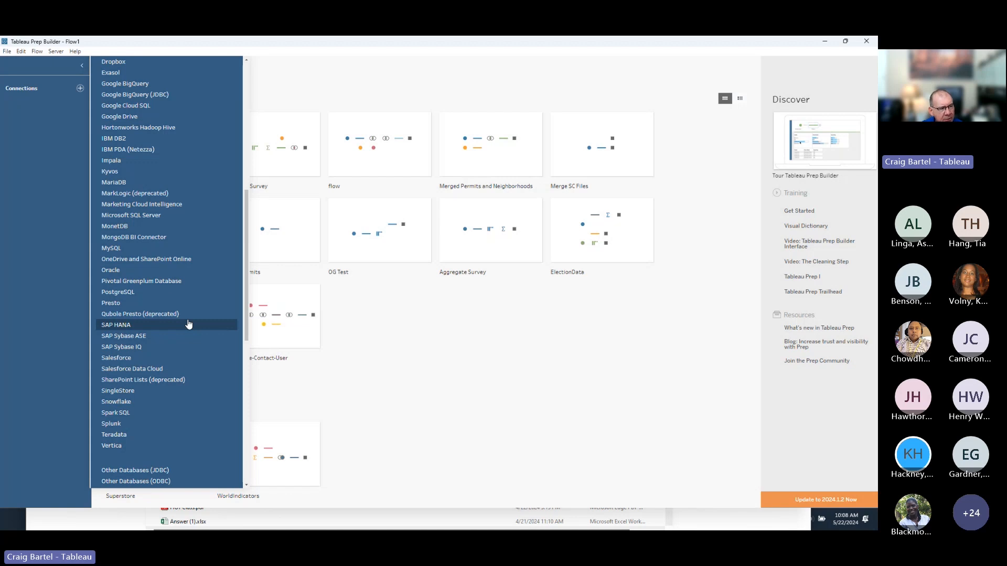
left_click_drag(245, 242, 248, 122)
left_click(252, 108)
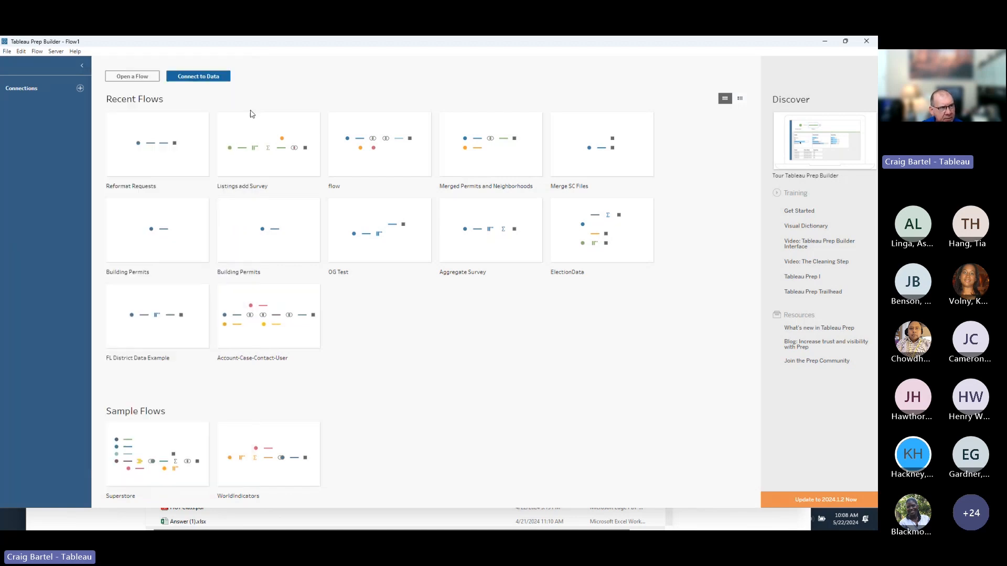
left_click(80, 88)
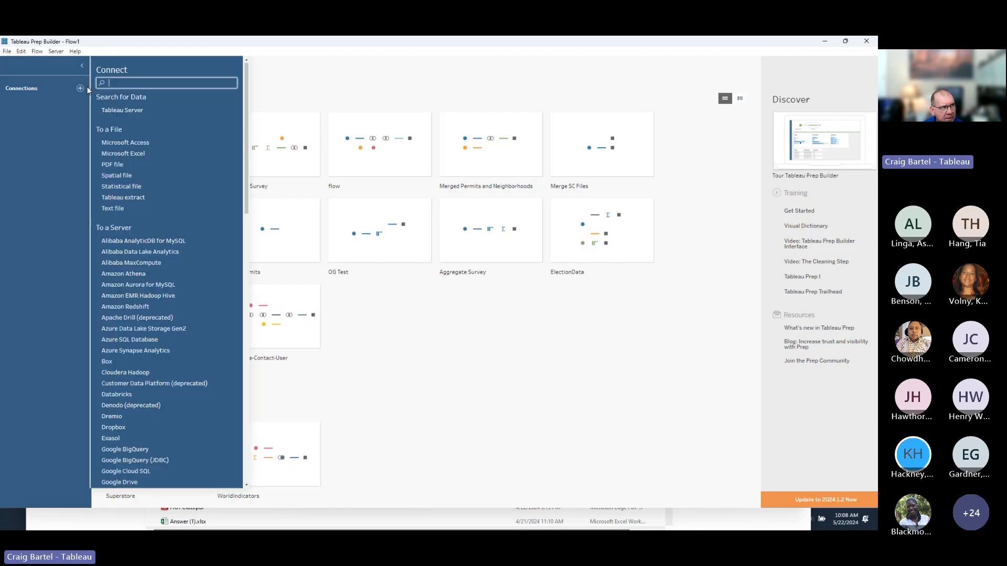
Connect the Excel file Survey Data by Zipcode.xlsx from Demos > Geospatial Demos > Tableau 101 Webinar Content.
left_click(135, 154)
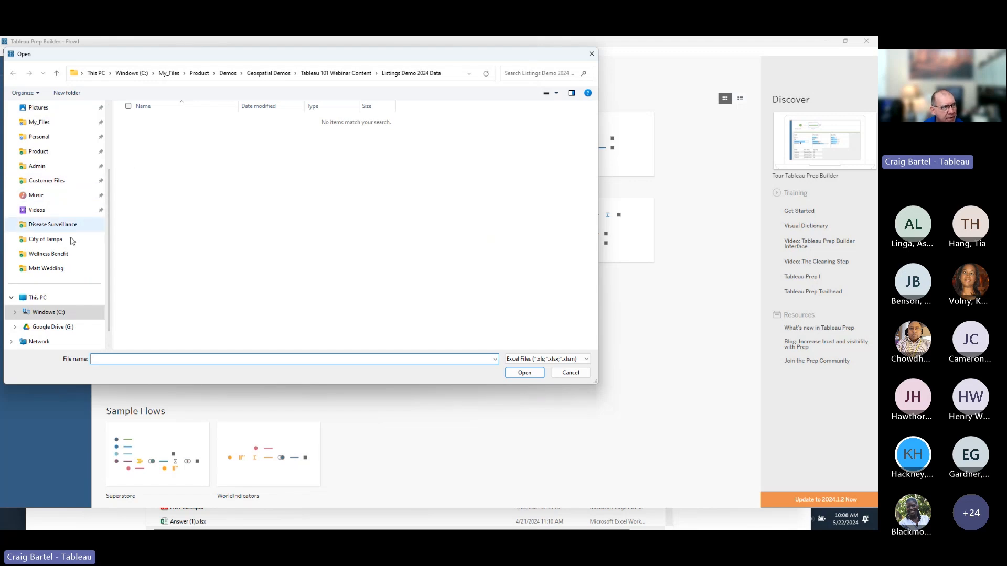
scroll(66, 261, "down", 1)
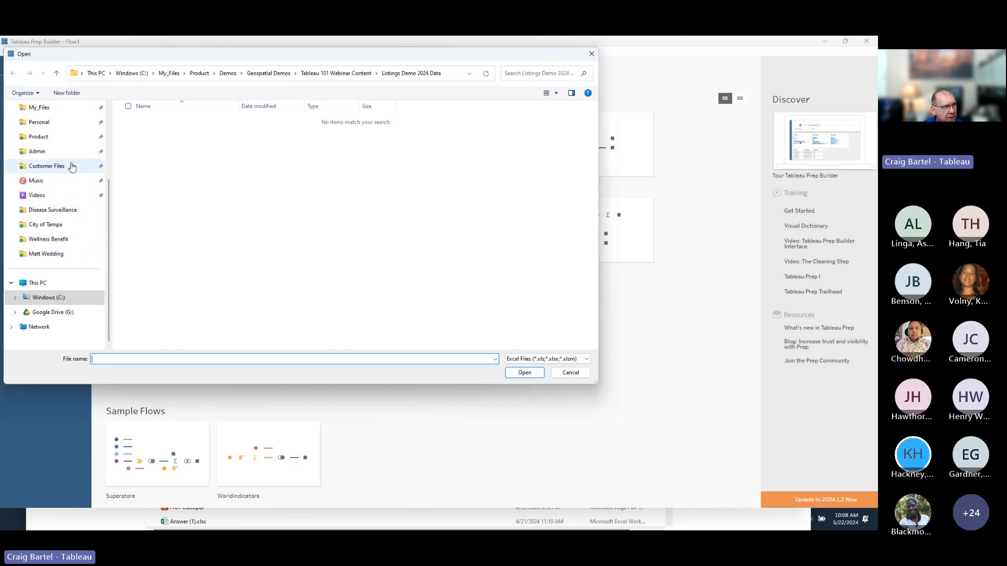
left_click(69, 137)
scroll(157, 234, "down", 2)
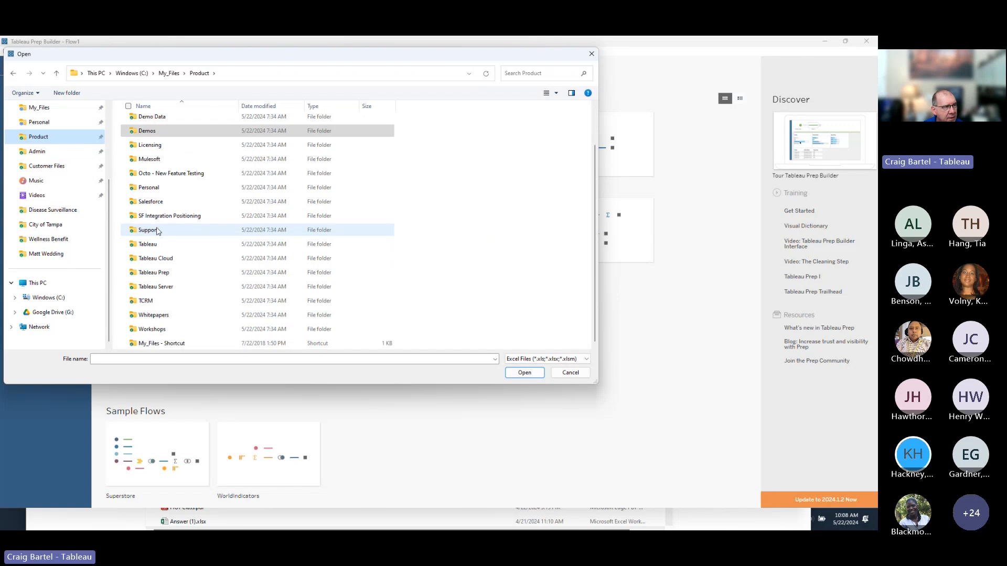
scroll(156, 209, "up", 2)
double_click(152, 179)
scroll(165, 262, "down", 10)
scroll(165, 269, "down", 3)
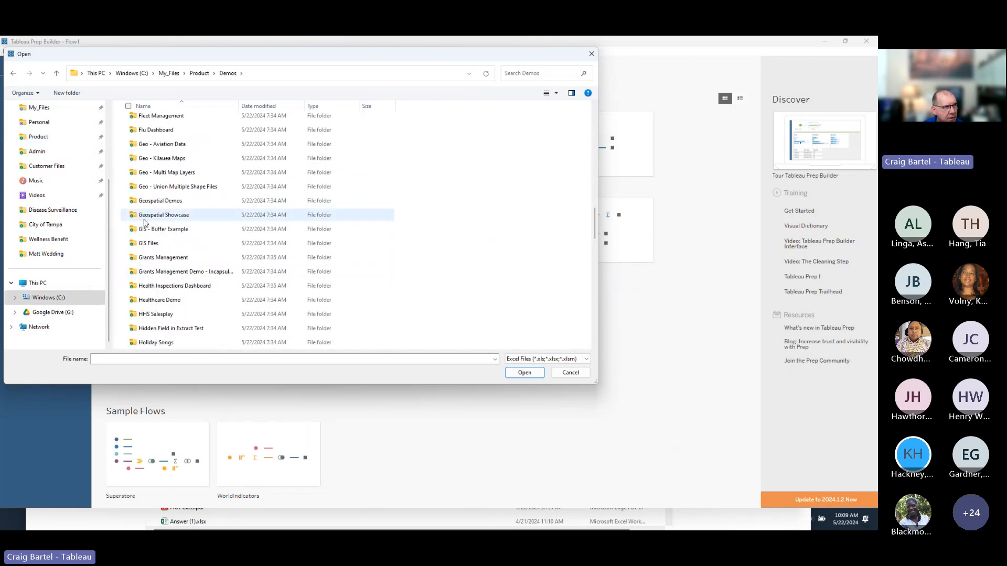
double_click(160, 201)
double_click(162, 166)
left_click(194, 123)
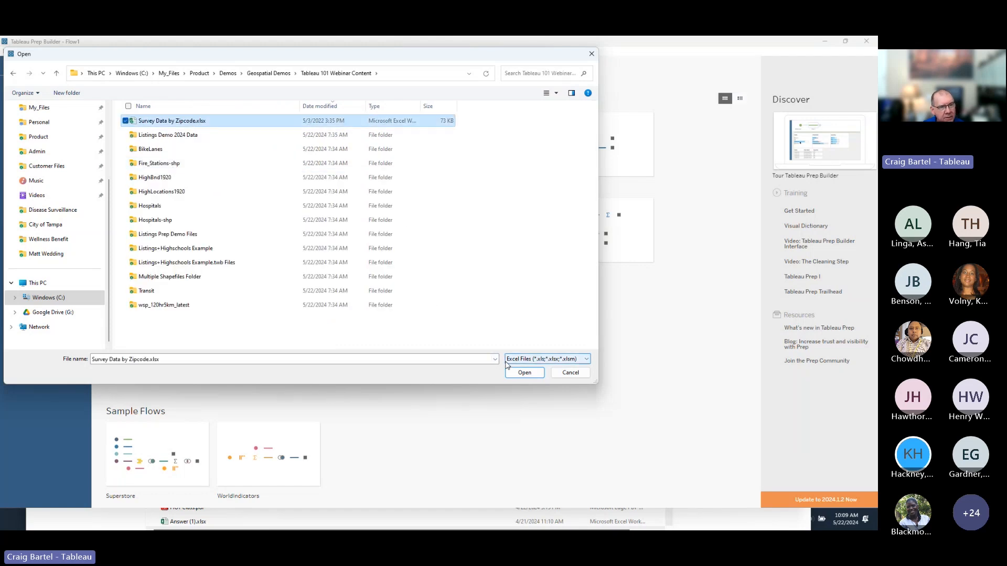
left_click(533, 373)
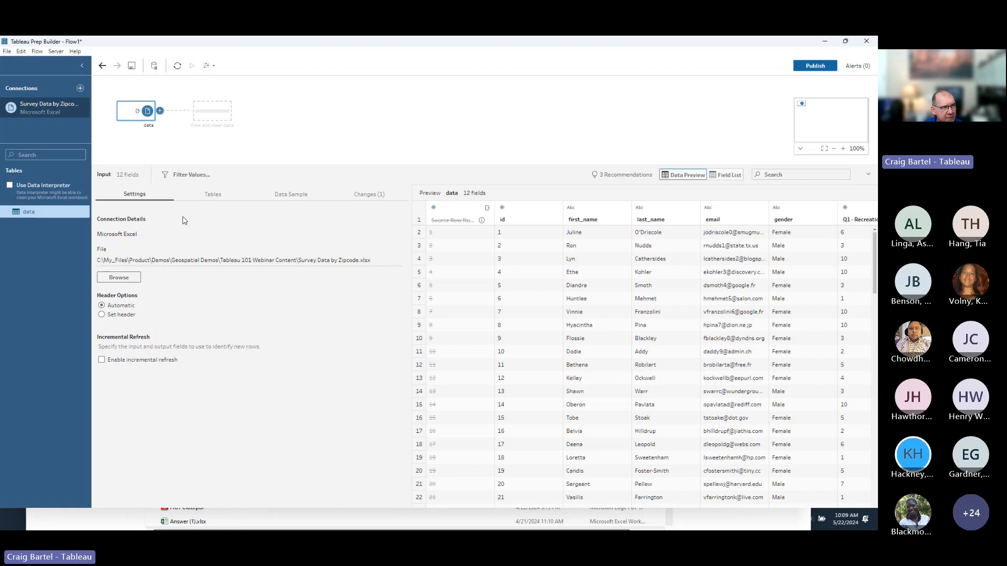
left_click(211, 198)
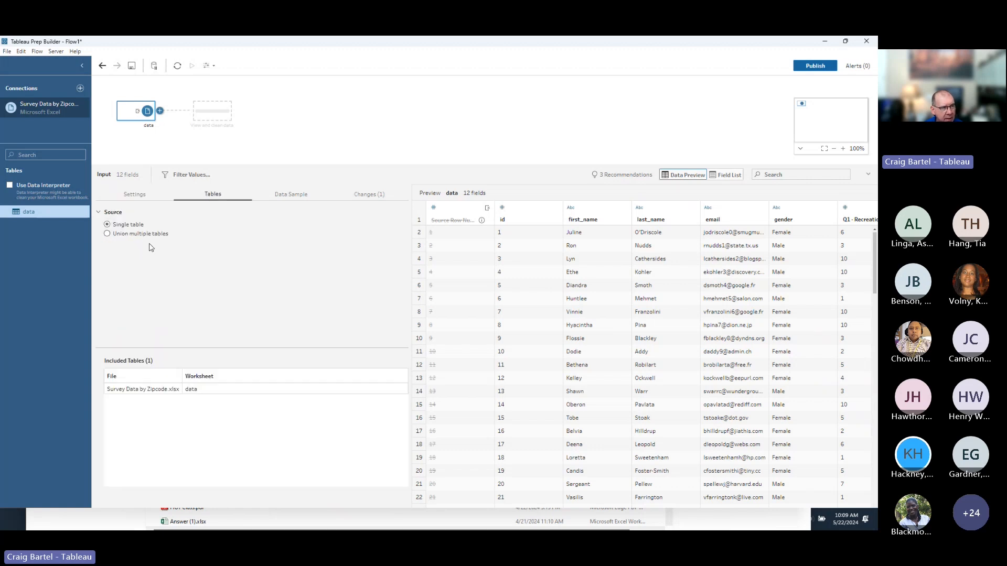
left_click(291, 199)
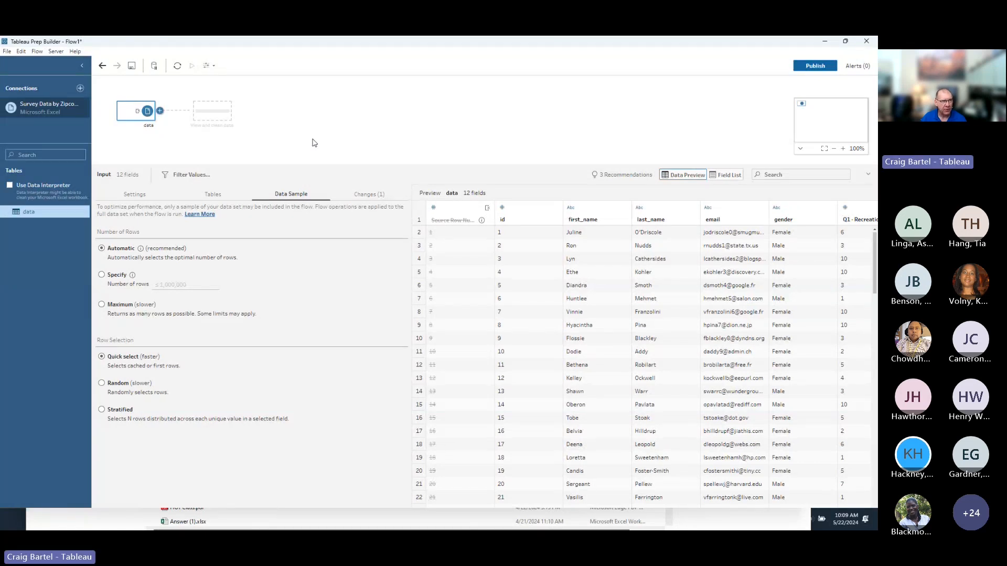
left_click(126, 195)
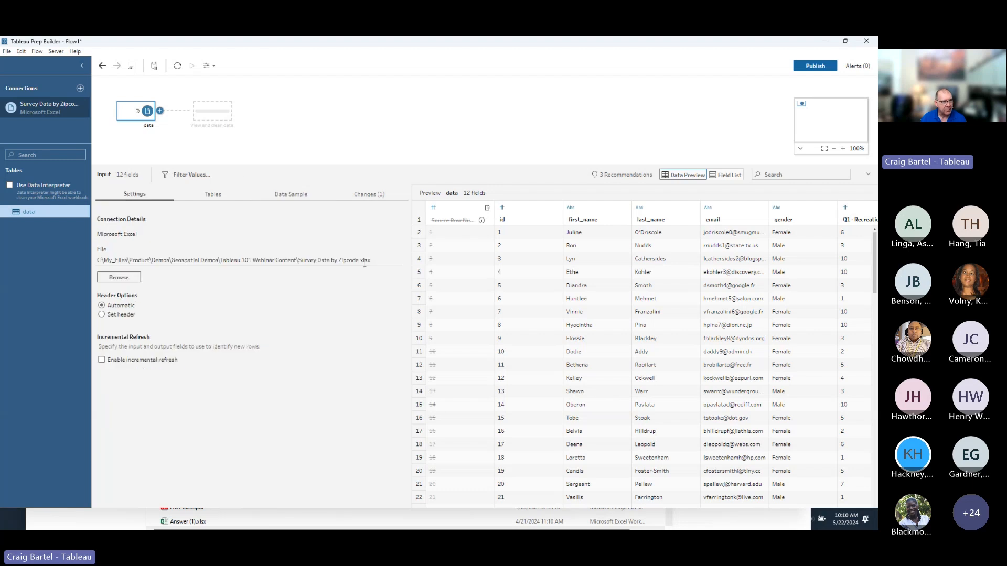
left_click(160, 112)
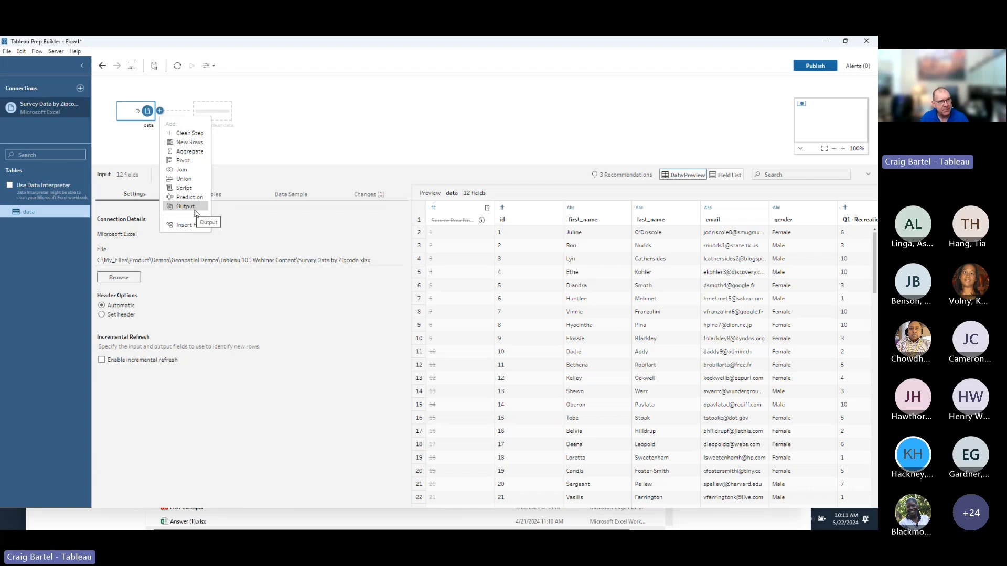
left_click(197, 135)
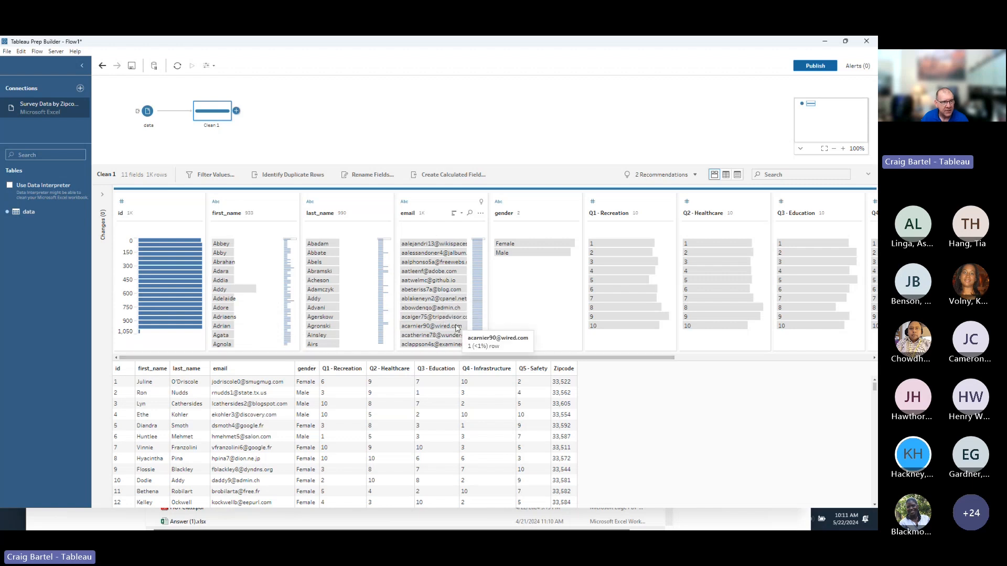
mouse_move(444, 358)
left_mouse_down()
mouse_move(504, 353)
mouse_move(445, 354)
left_mouse_up()
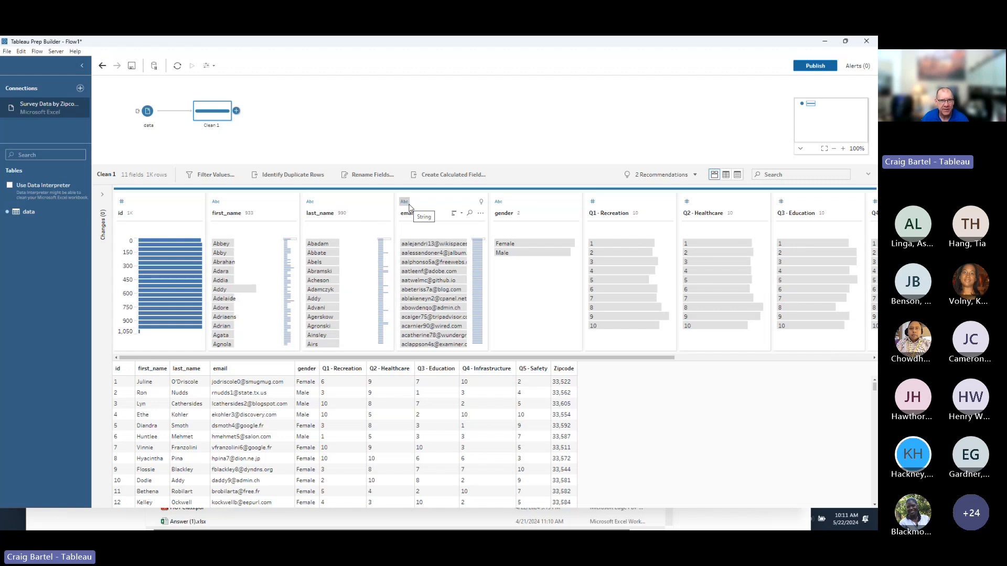
left_click(121, 203)
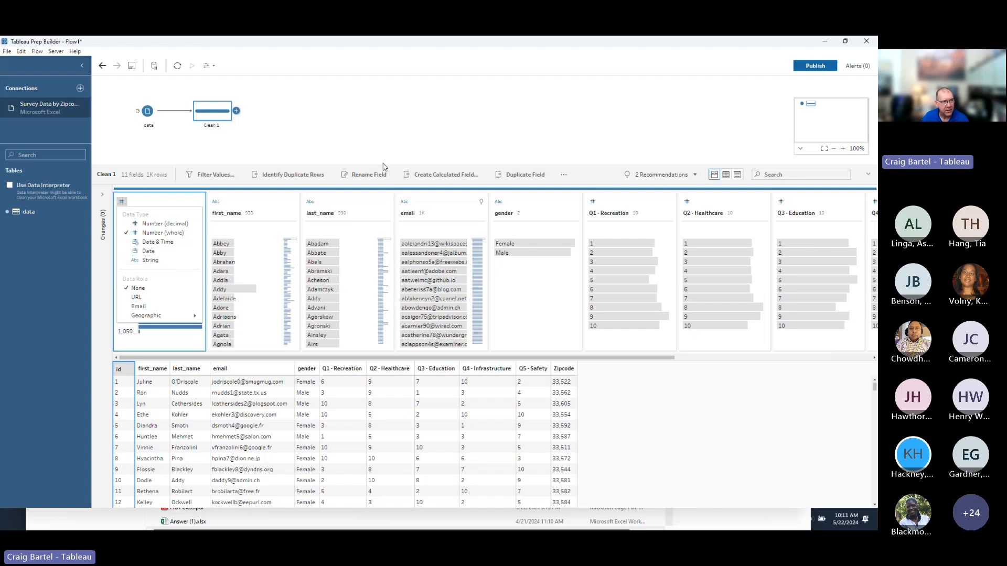
left_click(401, 146)
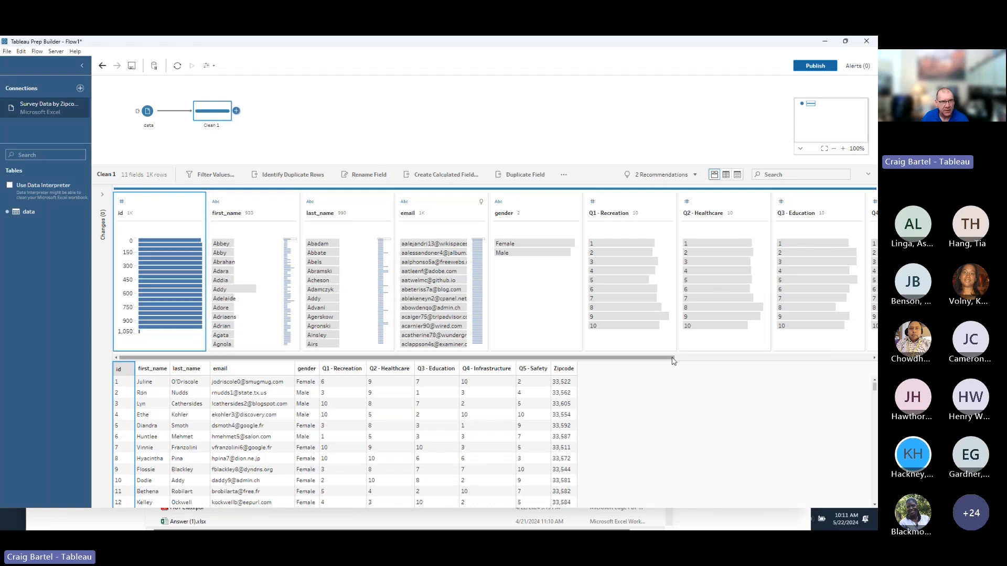
scroll(585, 346, "right", 3)
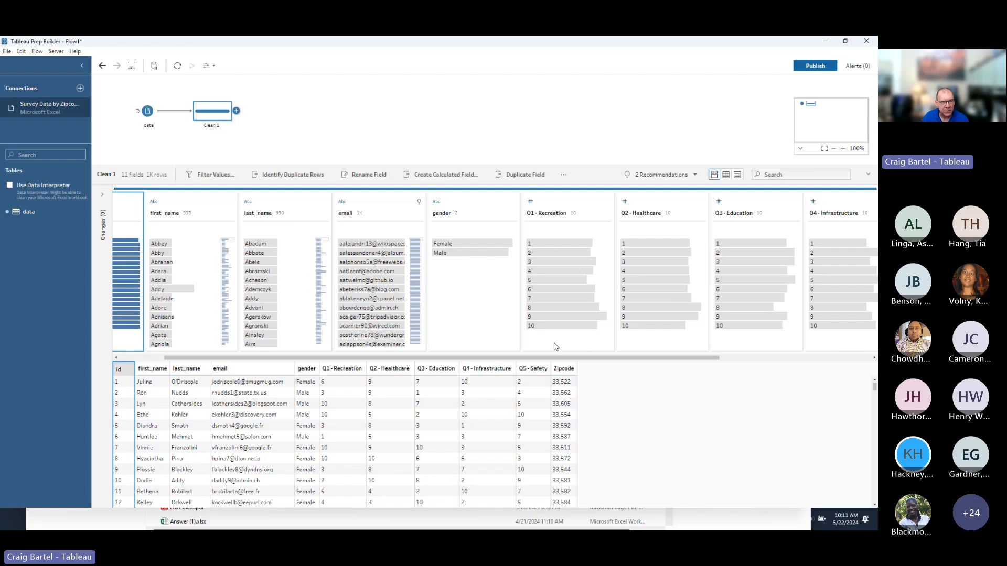
mouse_move(485, 247)
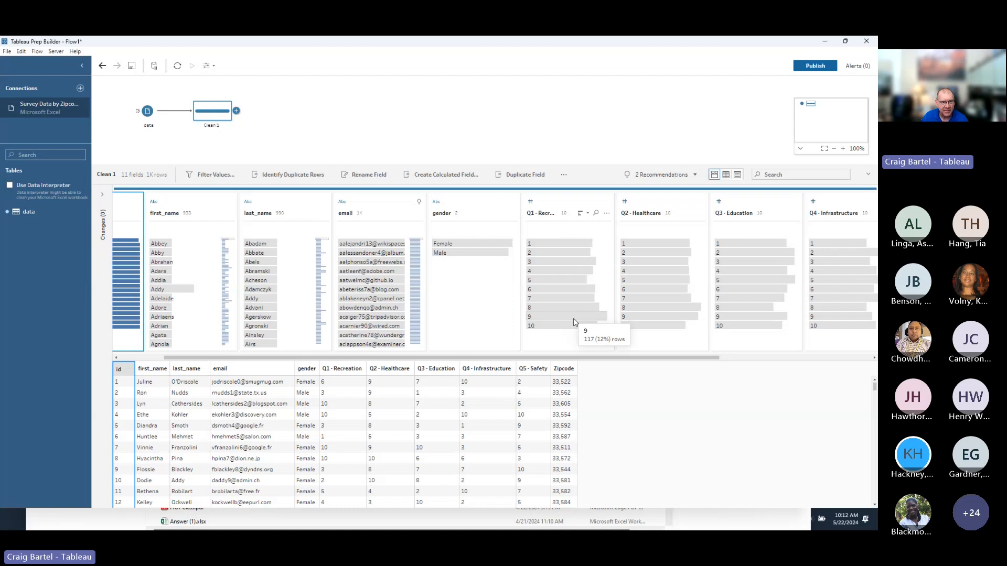
left_click_drag(644, 357, 774, 360)
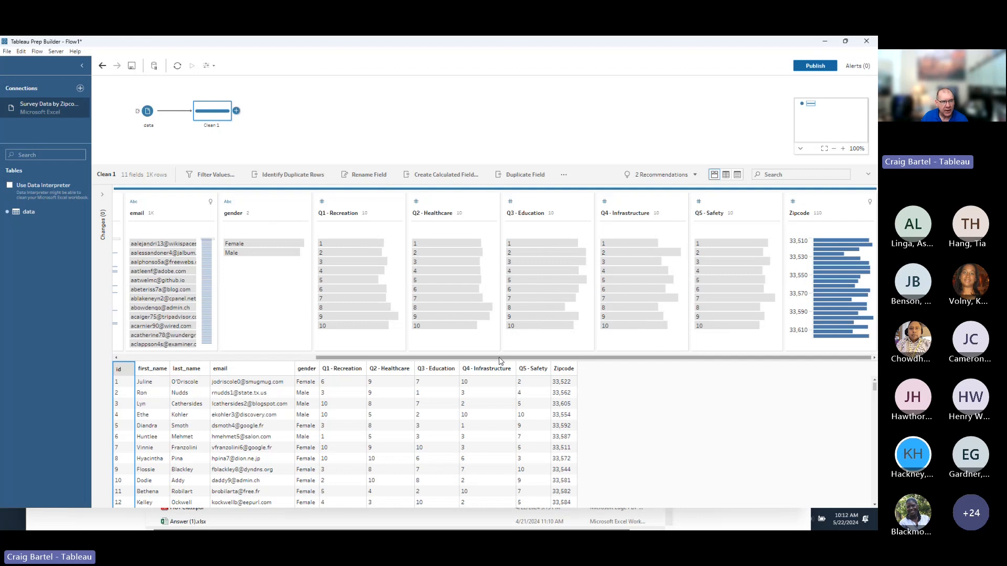
left_click_drag(501, 358, 493, 359)
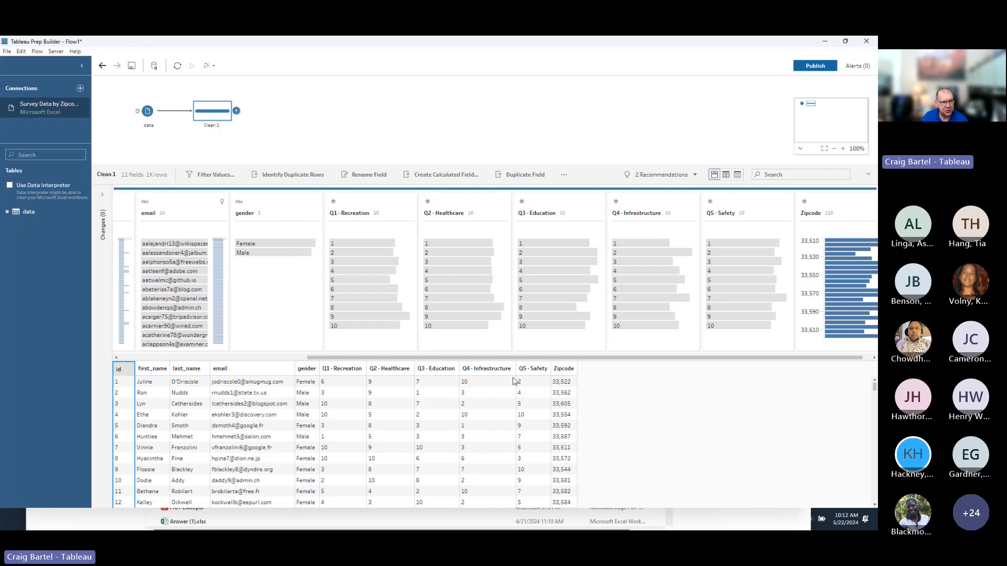
left_click_drag(475, 358, 268, 372)
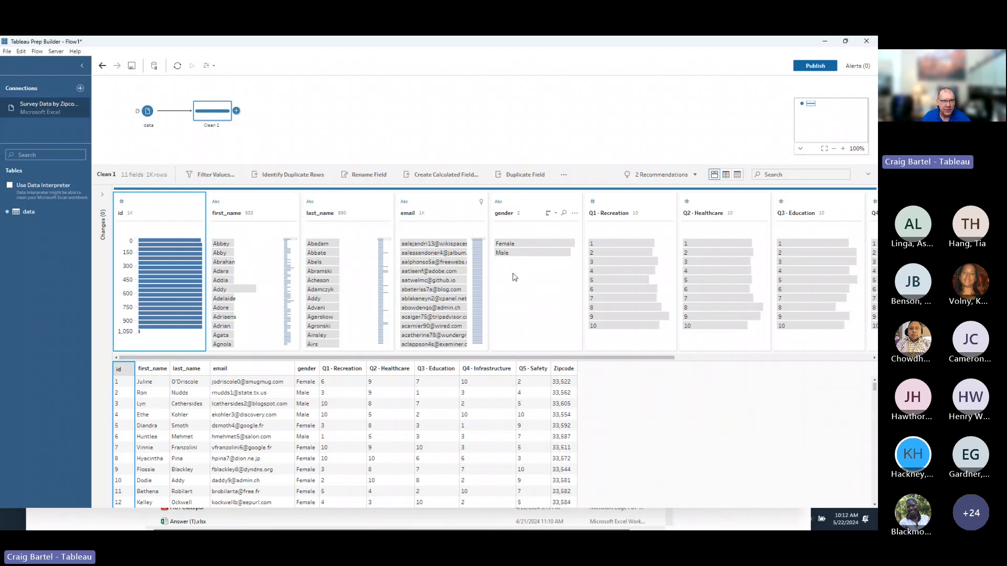
Filter Clean 1's preview to Female respondents answering 1 for Q1 and Q3, then view Recommendations.
left_click(536, 245)
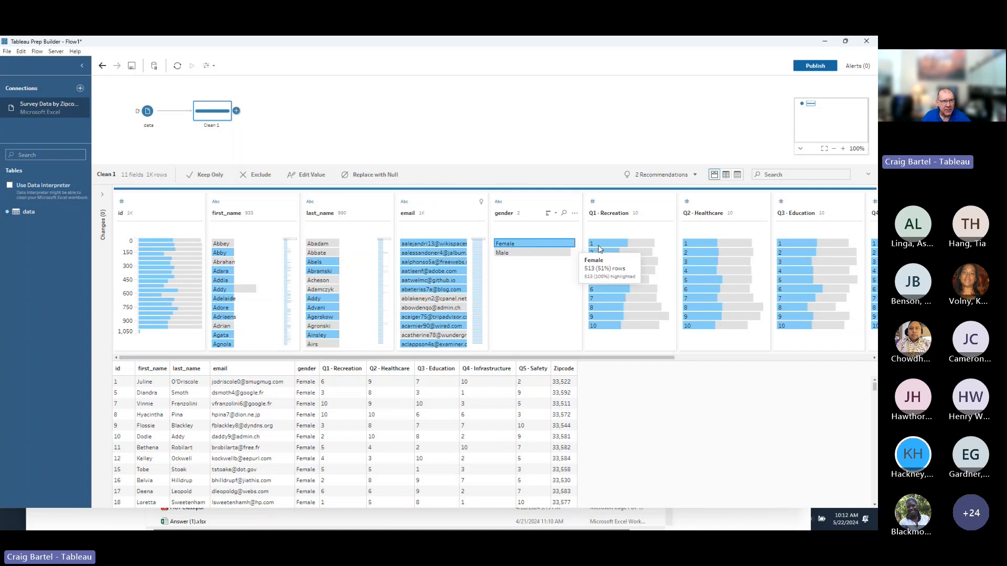
mouse_move(608, 247)
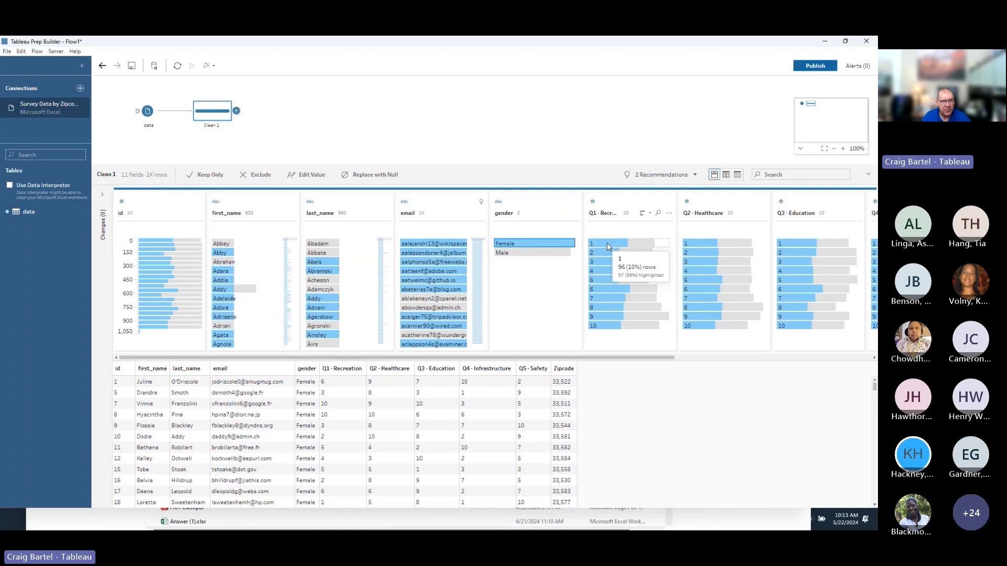
left_click(607, 243)
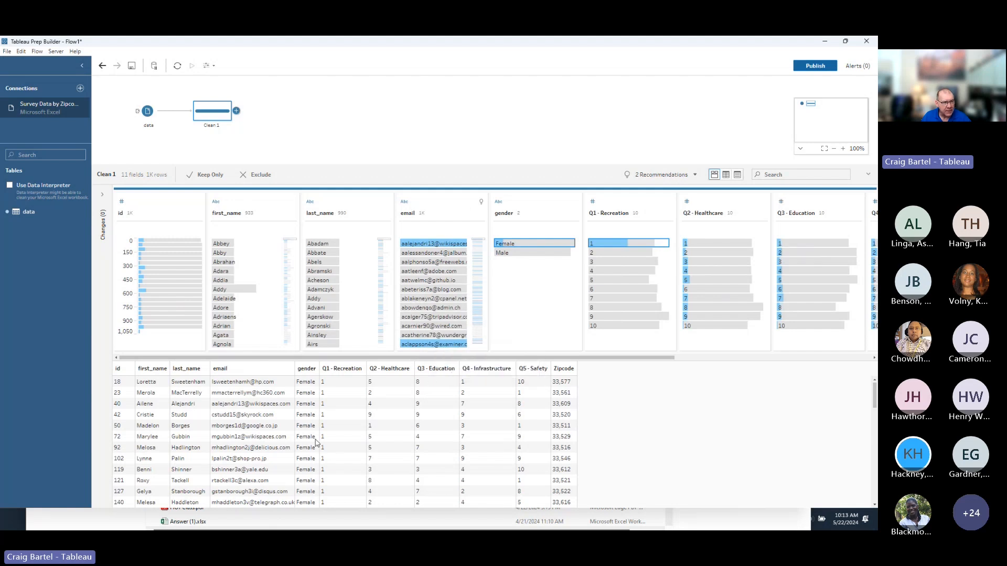
left_click_drag(412, 358, 572, 372)
mouse_move(424, 292)
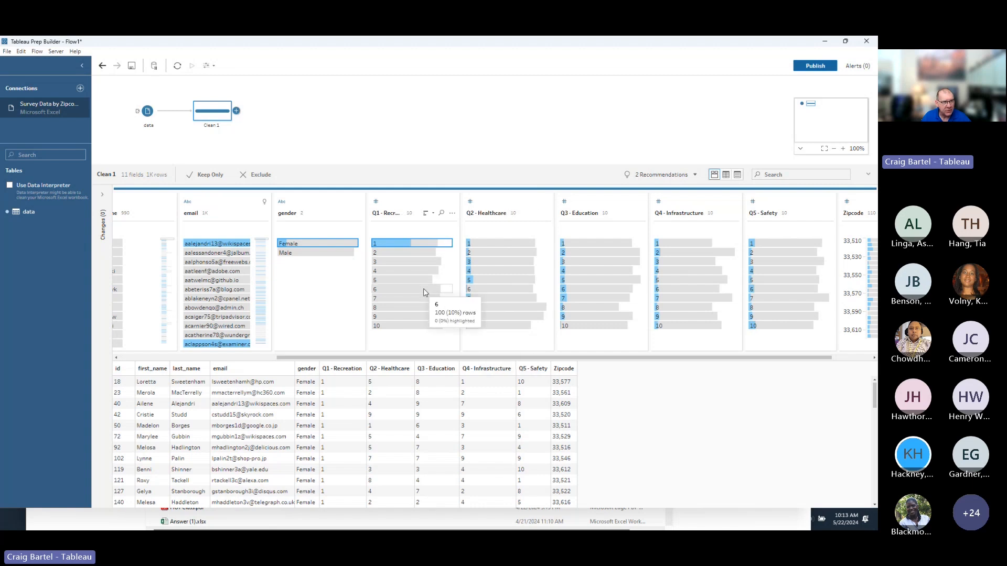
left_click(562, 244)
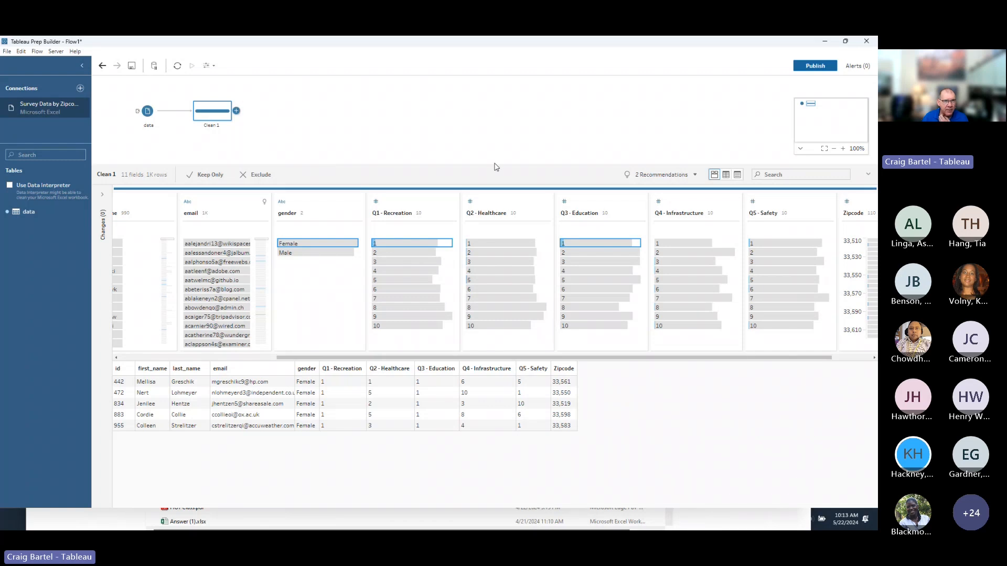
left_click(696, 178)
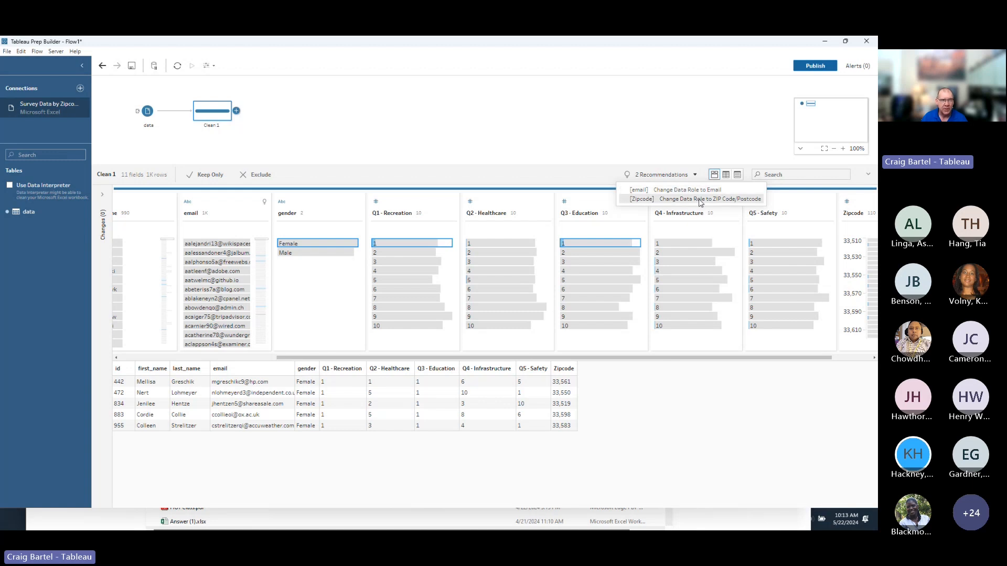
Review the ZIP Code/Postcode role suggestion for Zipcode without applying it, then close Clean 1.
left_click(700, 200)
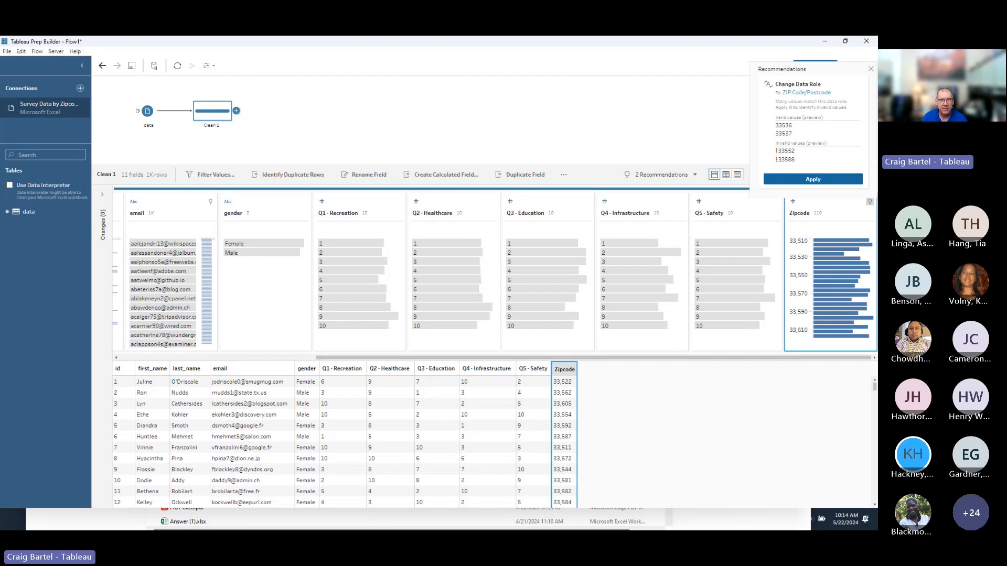
left_click(872, 71)
left_click(694, 175)
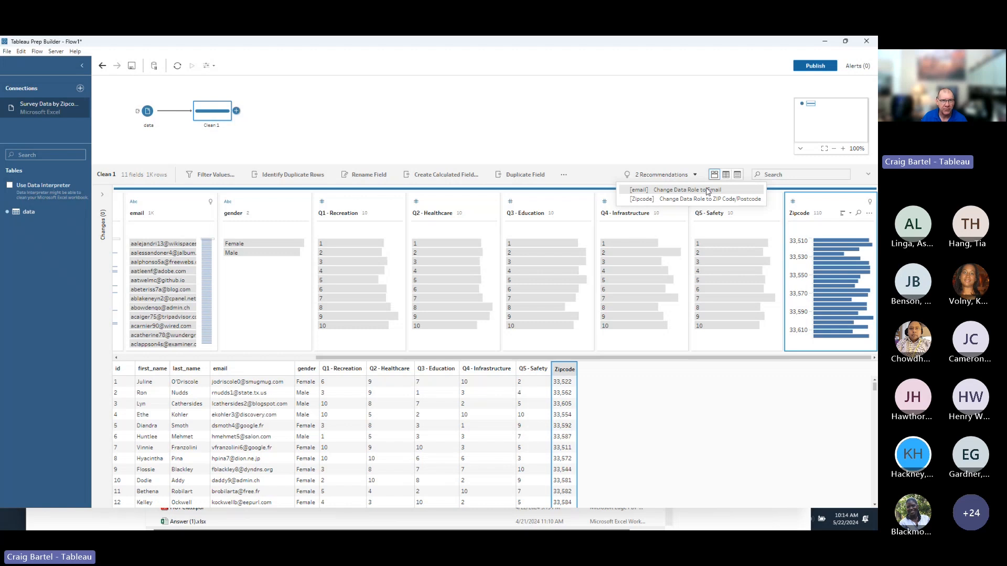
left_click(635, 139)
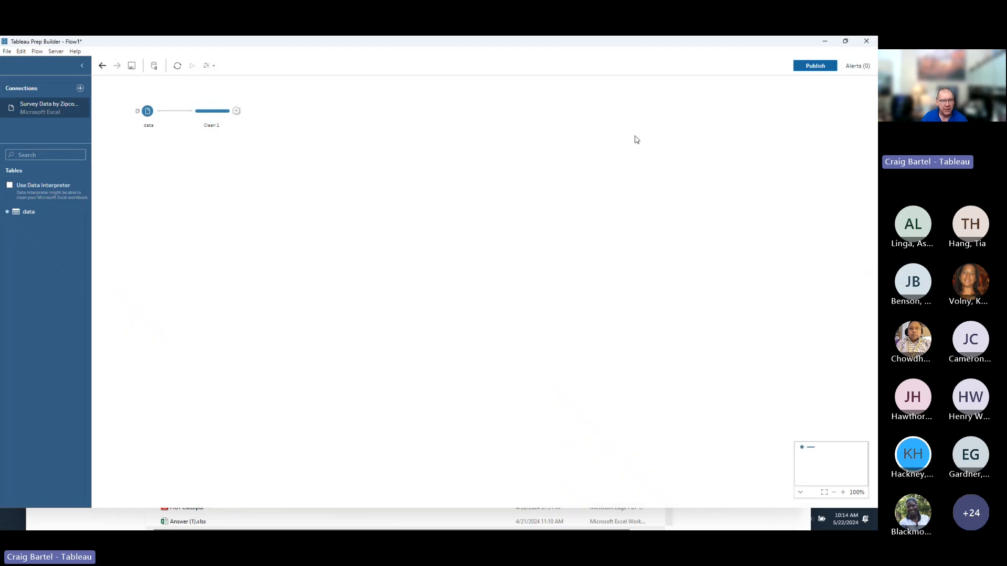
Reopen the Clean 1 step and scroll its field profile to the right.
left_click(209, 120)
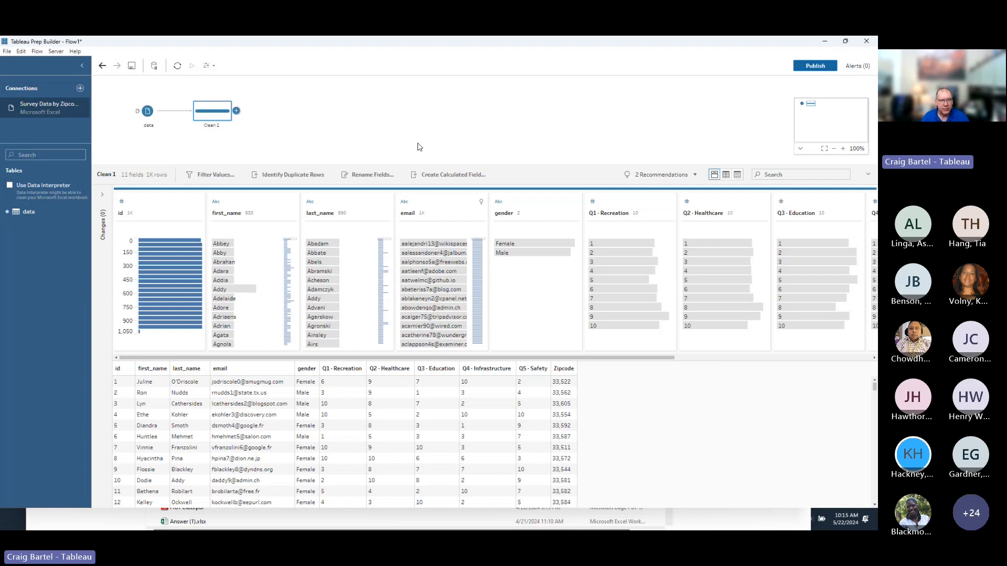
left_click_drag(624, 360, 795, 359)
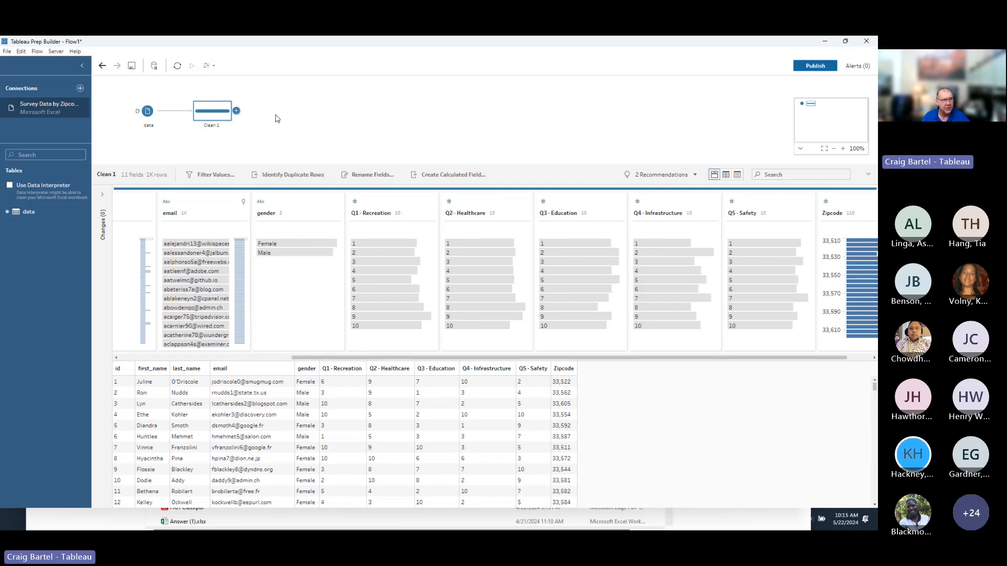
Add Pivot 1 after Clean 1, pivoting Q1 - Recreation through Q5 - Safety from columns to rows.
left_click(237, 111)
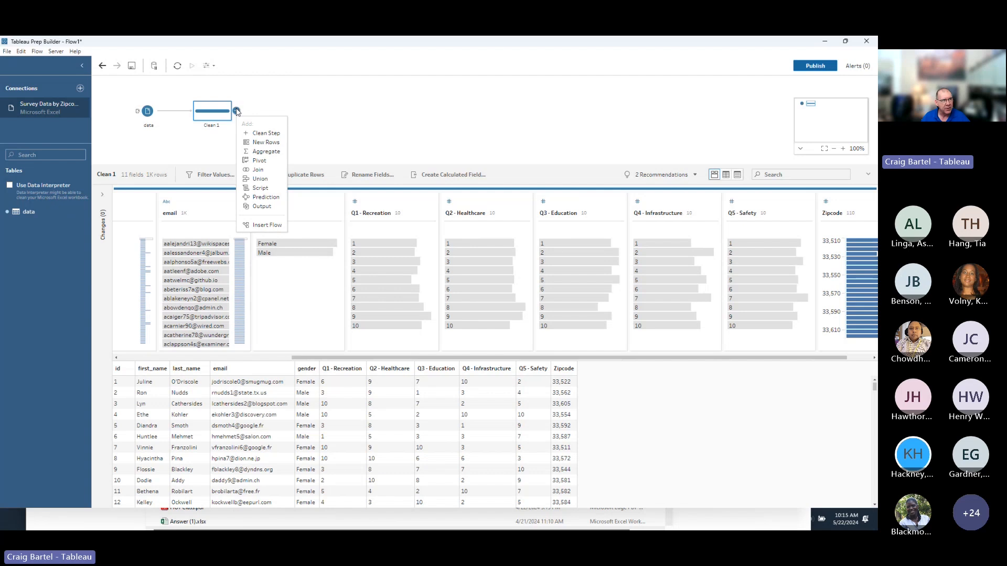
left_click(259, 161)
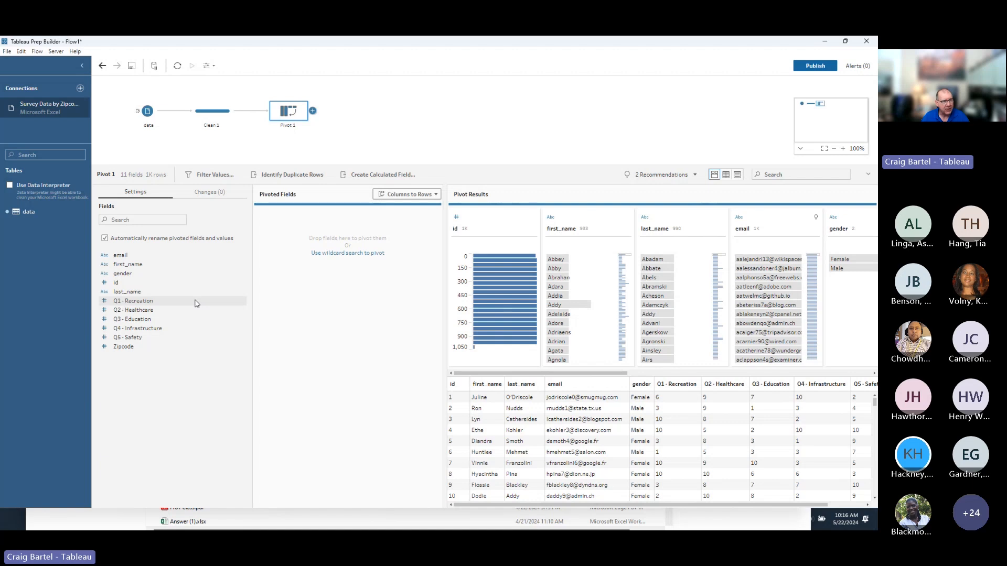
left_click(168, 303)
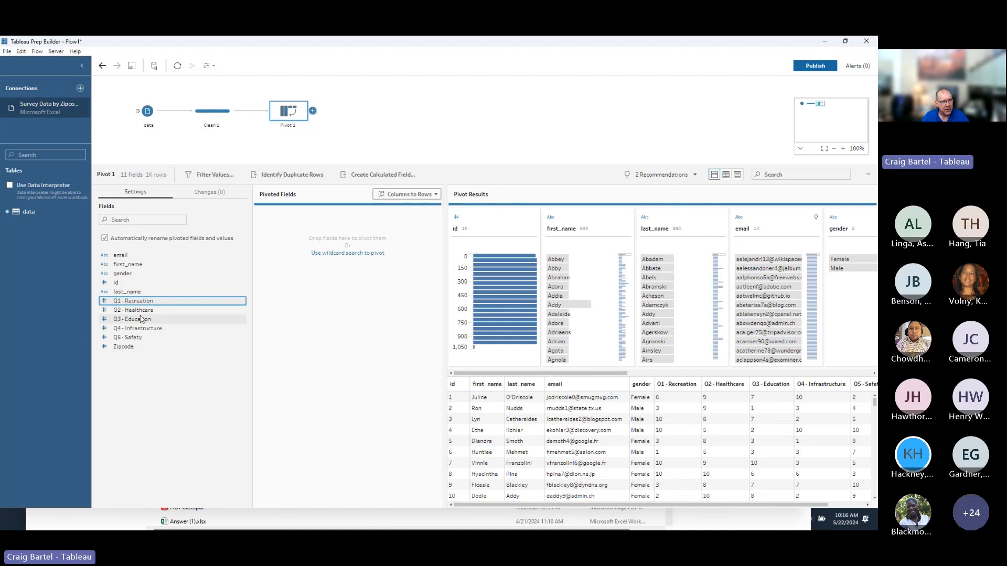
left_click(149, 337, "shift")
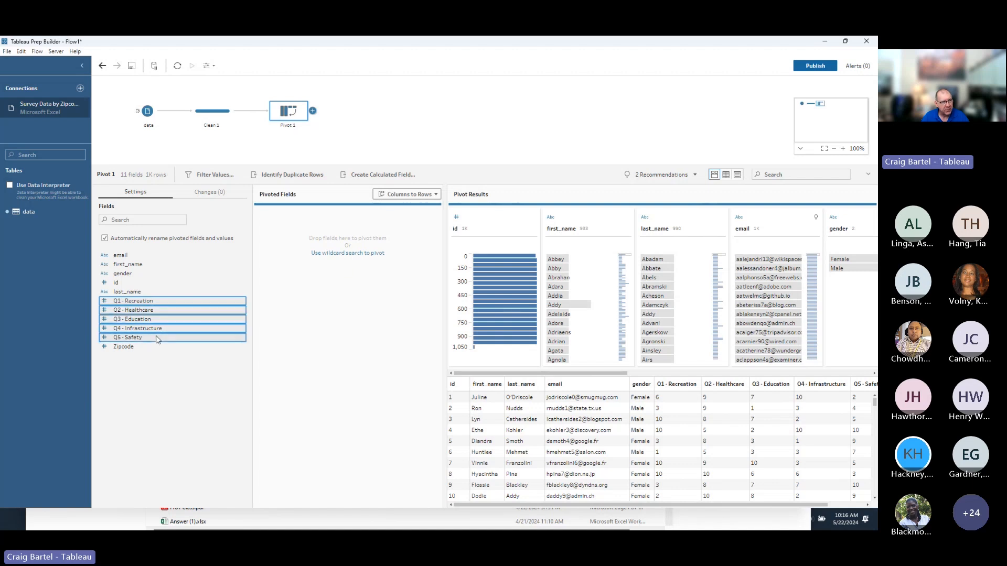
left_click_drag(177, 300, 312, 267)
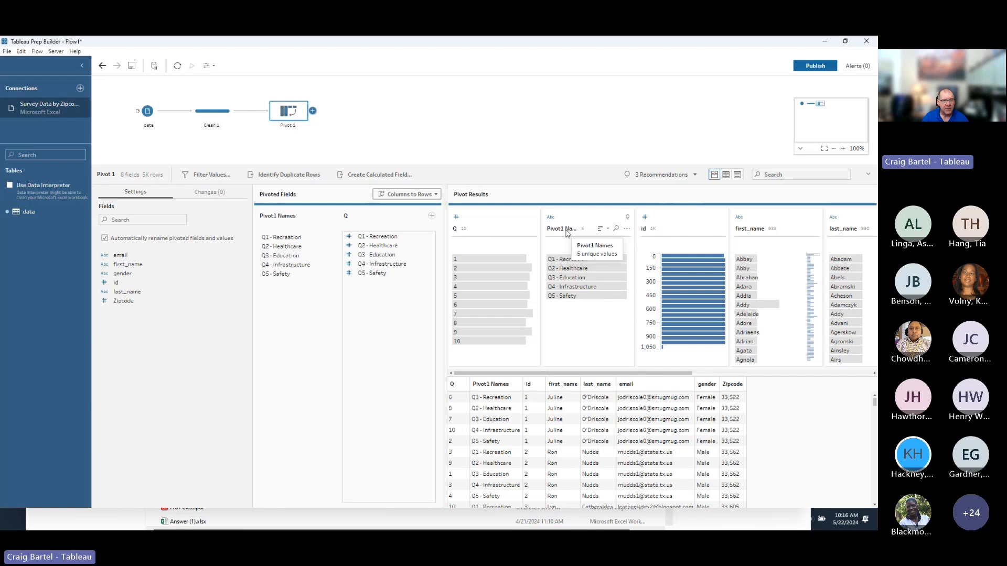
Rename the pivoted field Pivot1 Names to Questions and the Q field to Answers.
double_click(560, 232)
type("Questions")
key("Return")
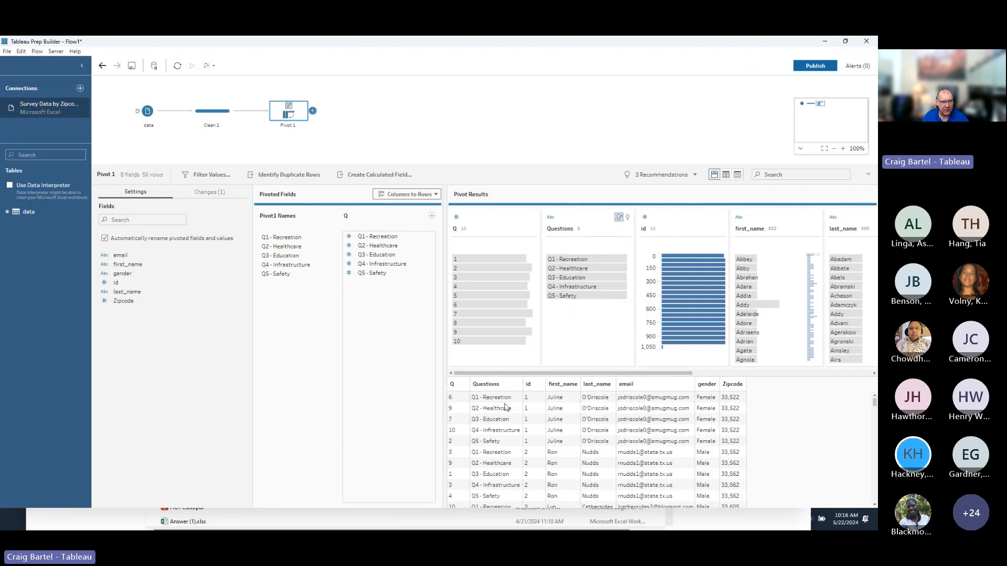
double_click(456, 230)
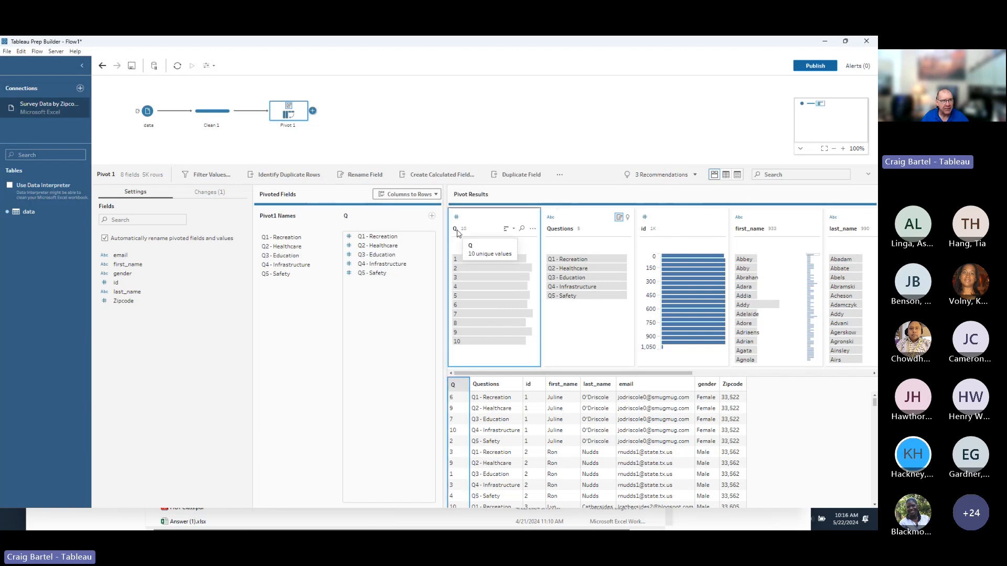
type("Answ")
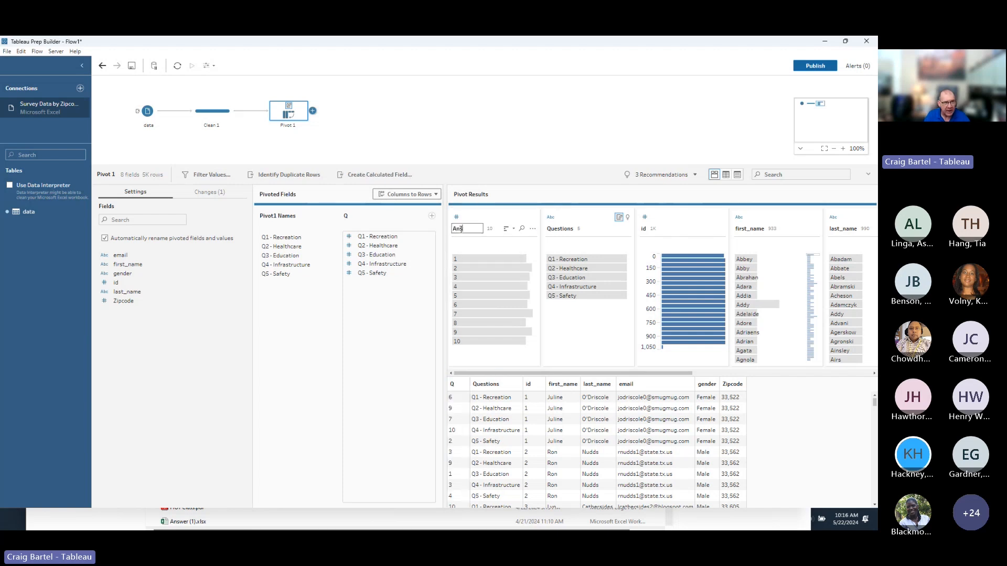
type("er")
key("BackSpace")
type("w")
key("BackSpace")
type("wes")
type("s")
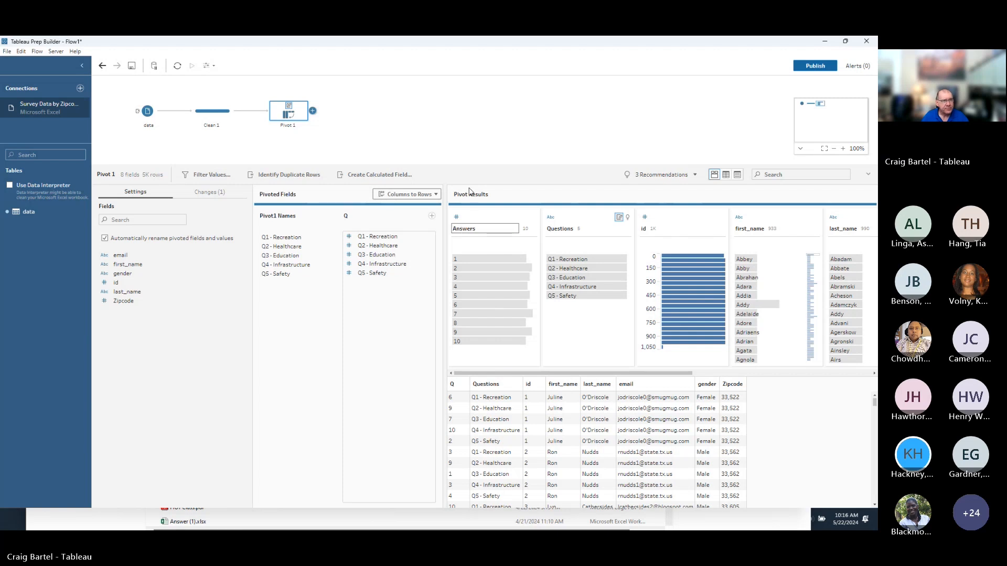
key("Return")
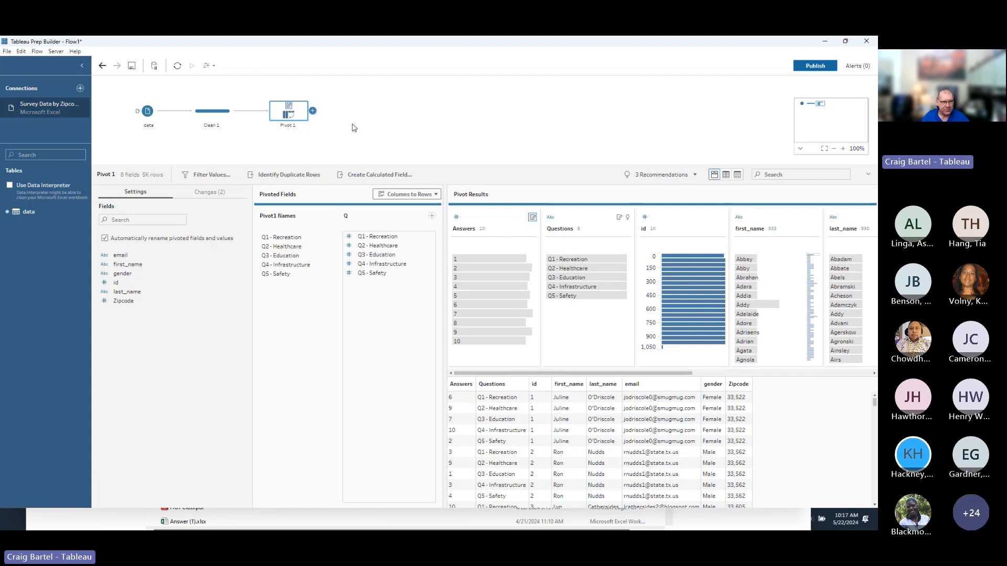
Add an Aggregate 1 step after Pivot 1, grouping by gender, Questions and Zipcode.
left_click(313, 111)
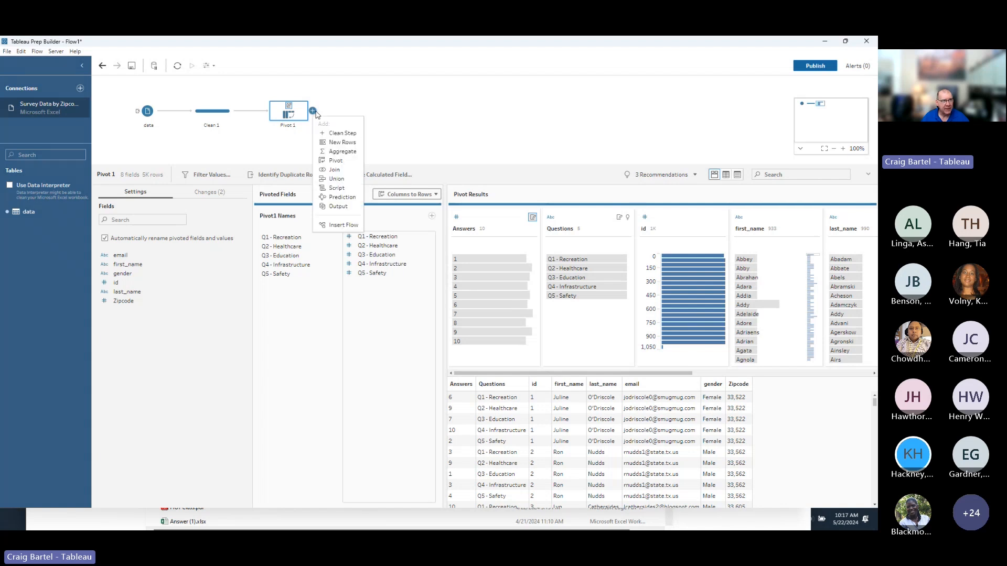
left_click(342, 152)
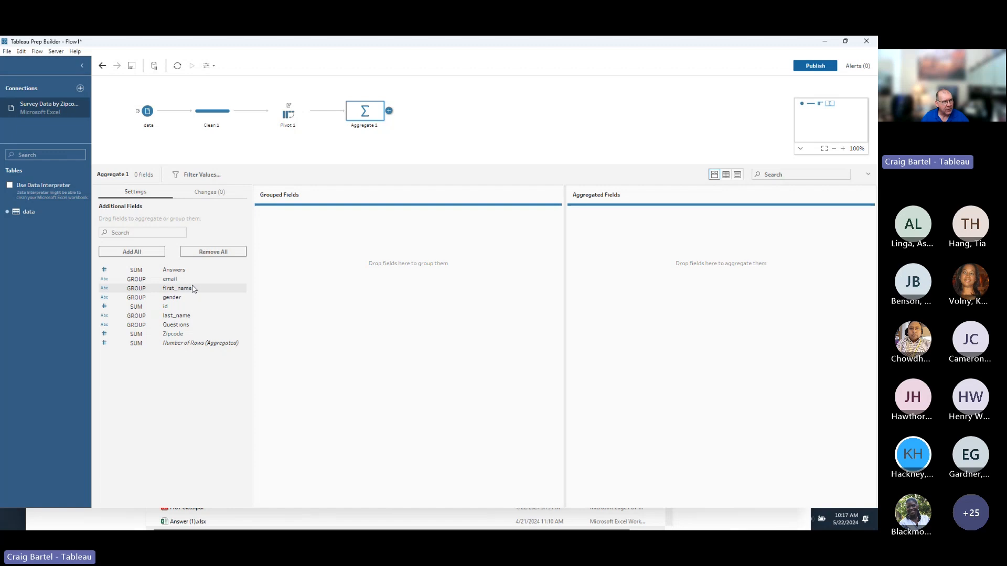
left_click(197, 298)
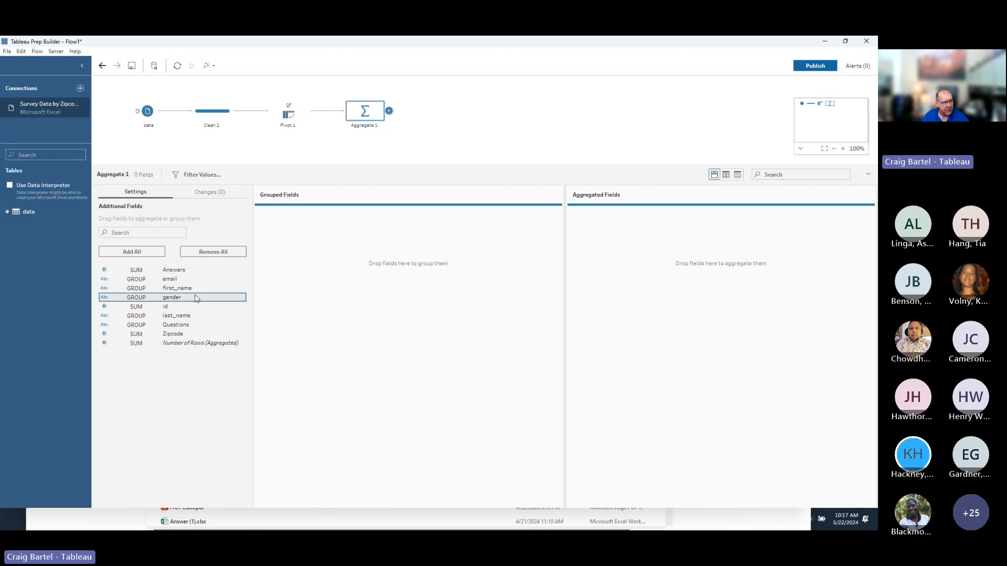
left_click(198, 326, "ctrl")
left_click(202, 335, "ctrl")
left_click_drag(200, 298, 304, 273)
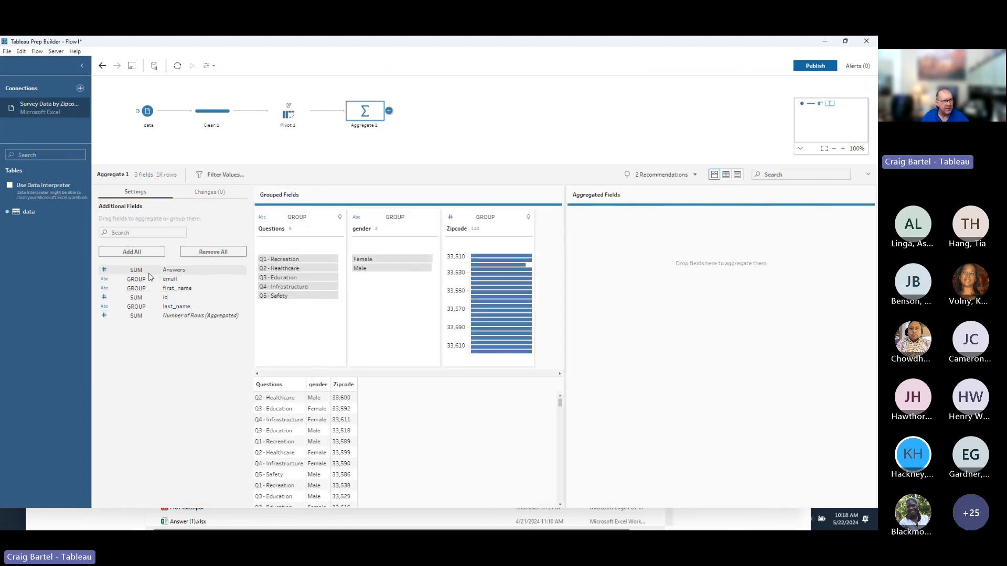
Aggregate the Answers field as Average instead of Sum.
left_click_drag(149, 274, 646, 278)
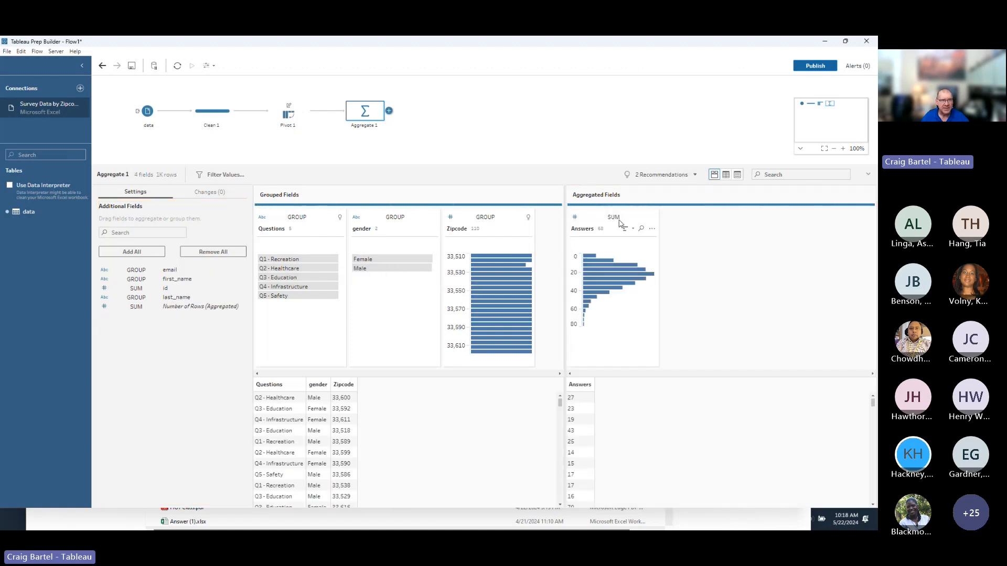
left_click(617, 218)
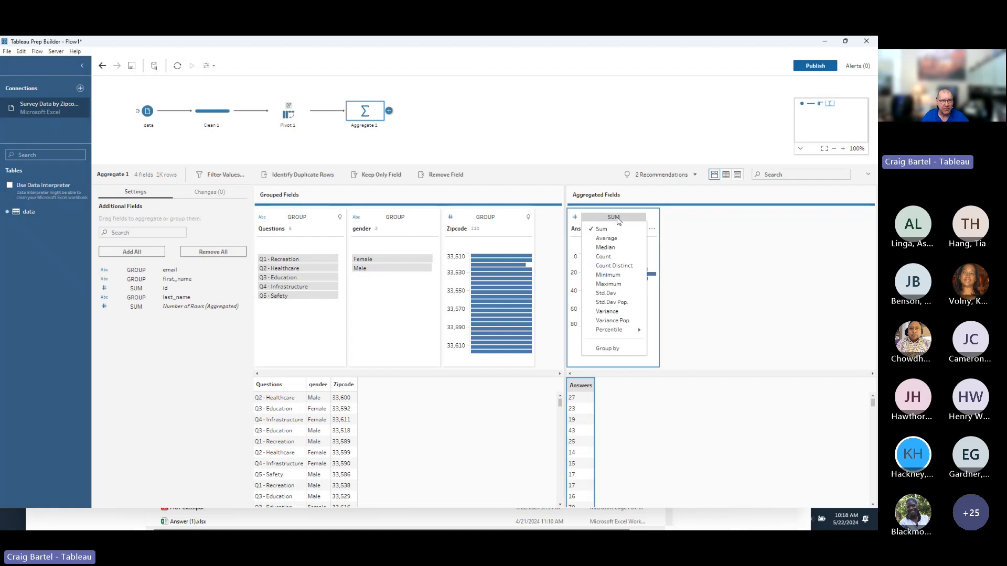
left_click(618, 239)
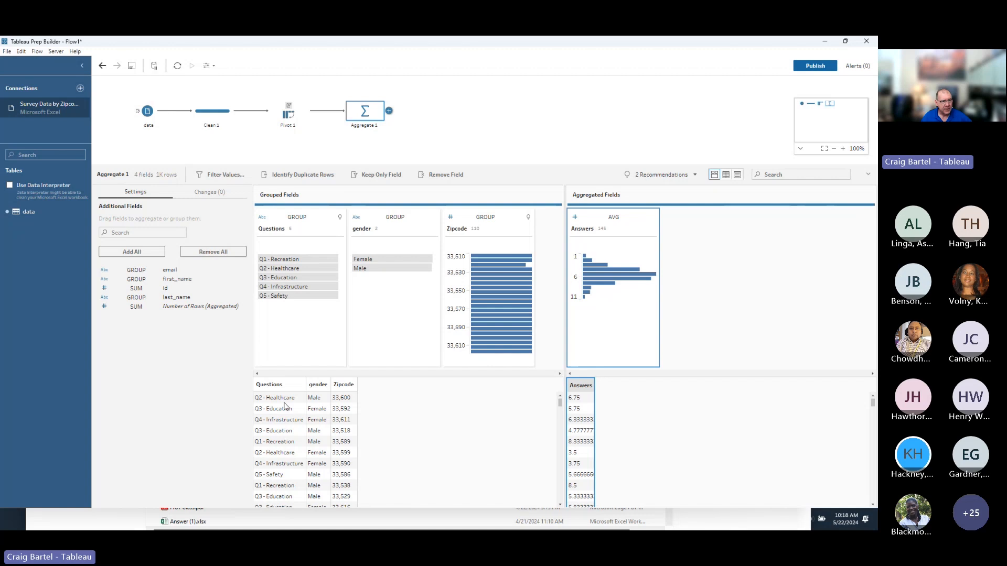
Add a clean step after Aggregate 1 and rename it Survey.
left_click(389, 111)
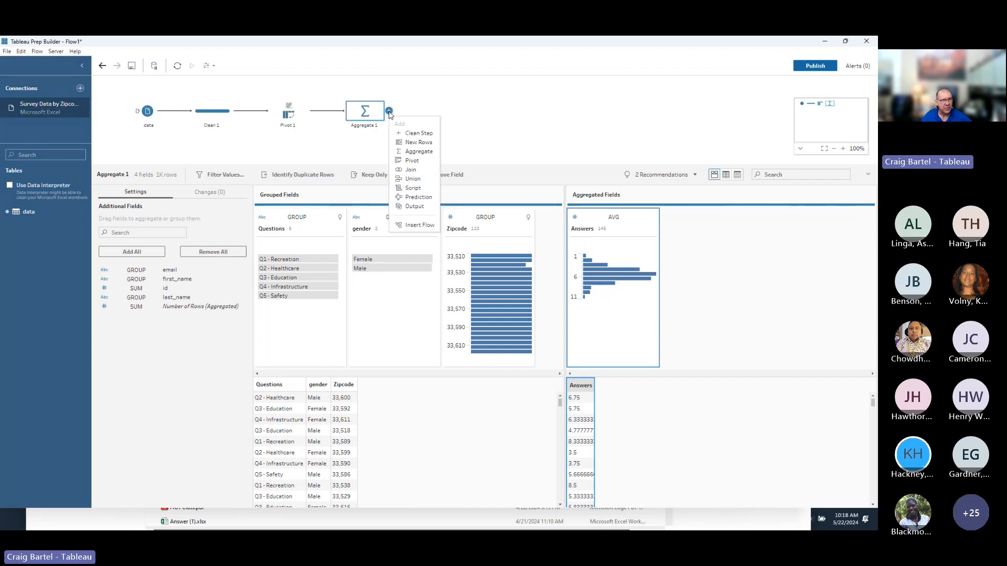
left_click(418, 133)
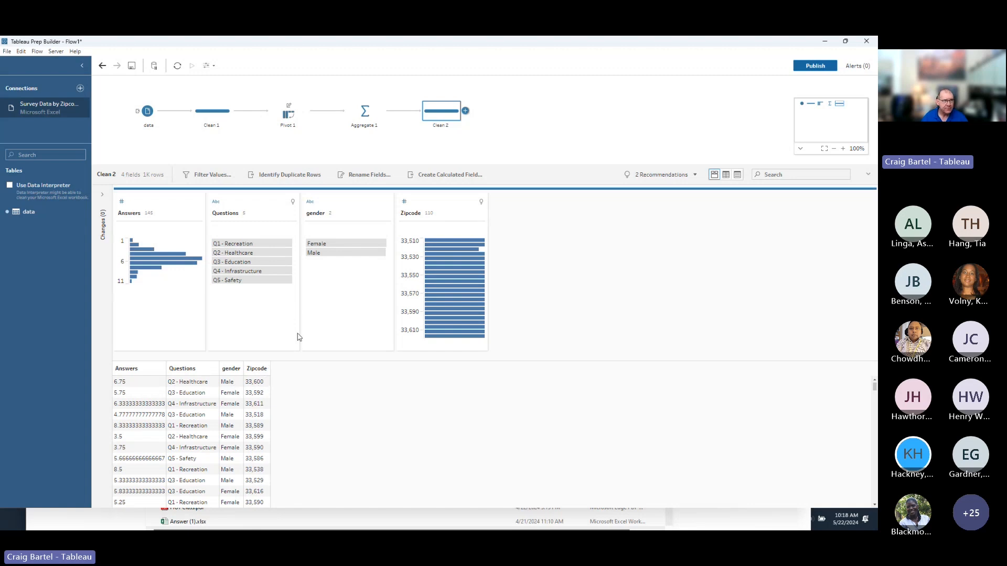
double_click(441, 125)
type("Survey")
key("Return")
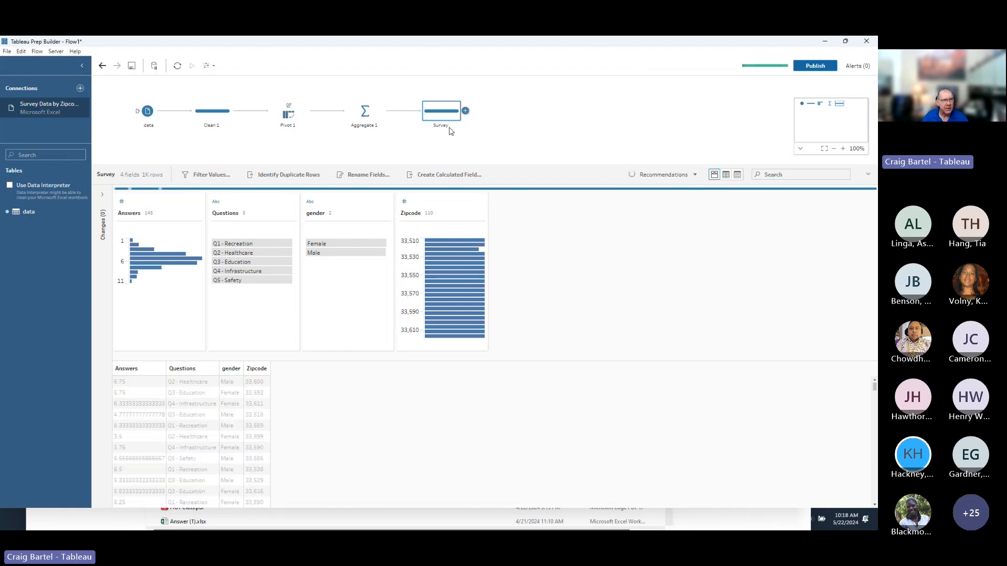
Give the Survey step the description 'This is the aggregated values for'.
right_click(450, 120)
left_click(448, 138)
type("This is the aggre")
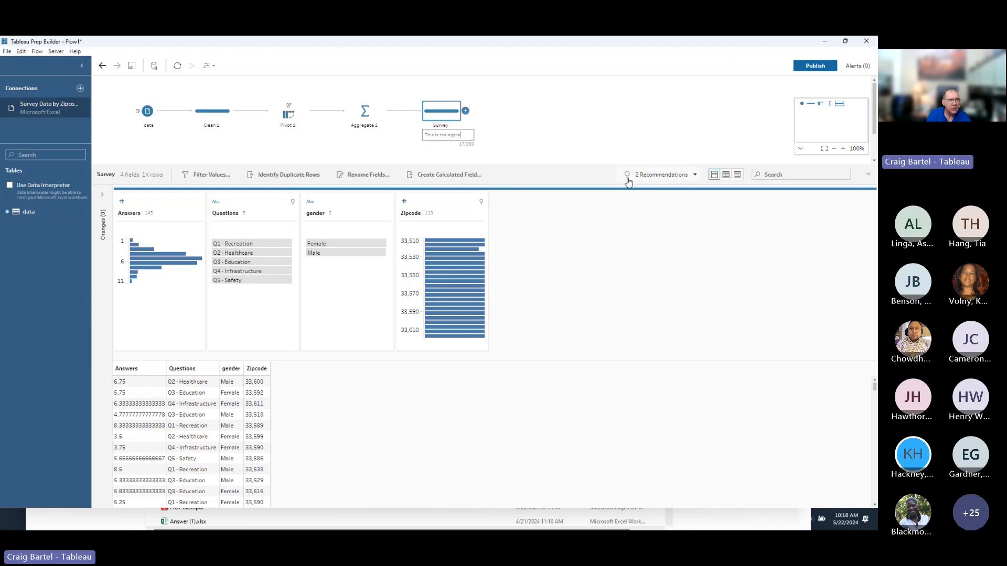
type("gated values for")
key("Return")
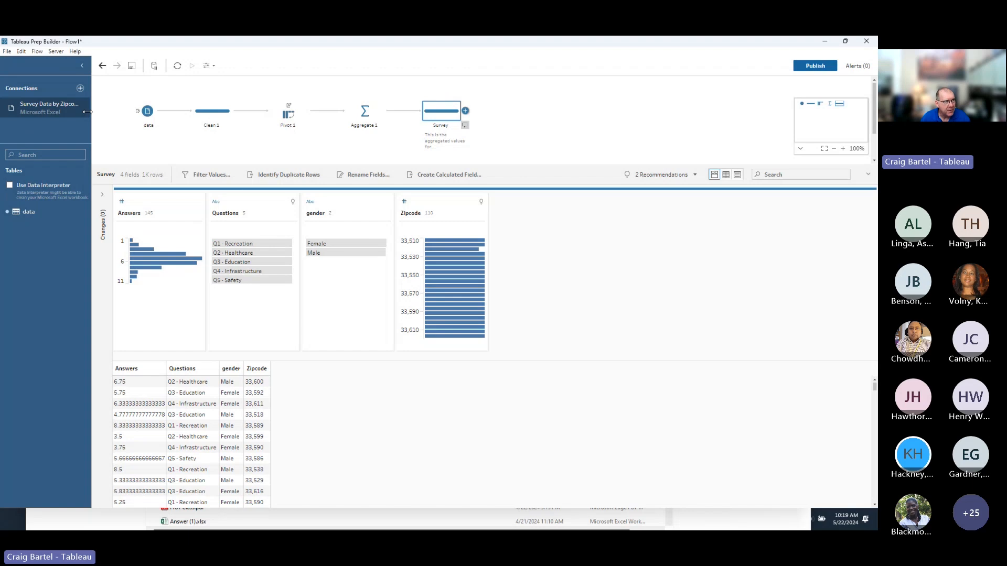
Add redfin_33510.csv from the Listings Demo 2024 Data folder as a new text file input.
left_click(80, 88)
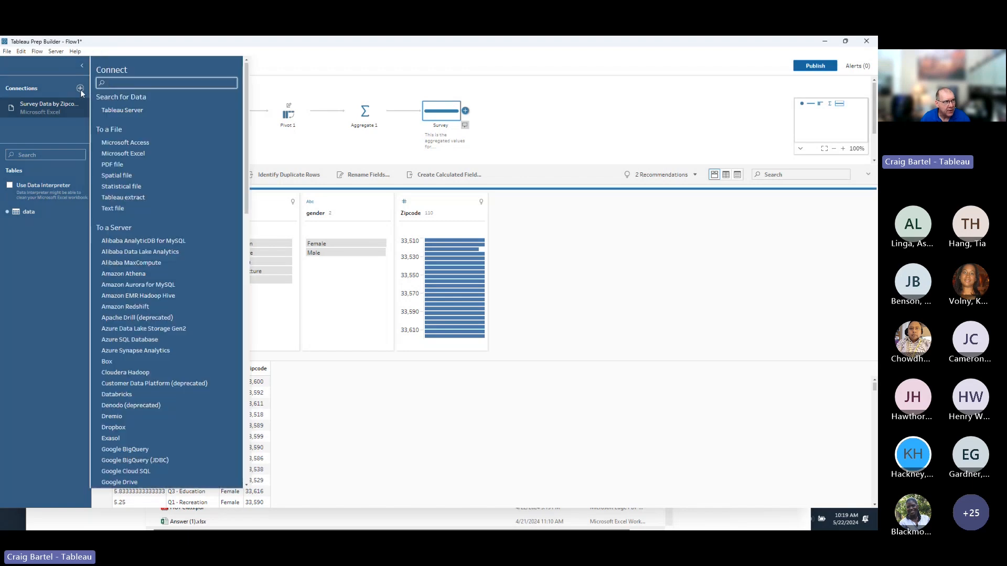
left_click(121, 209)
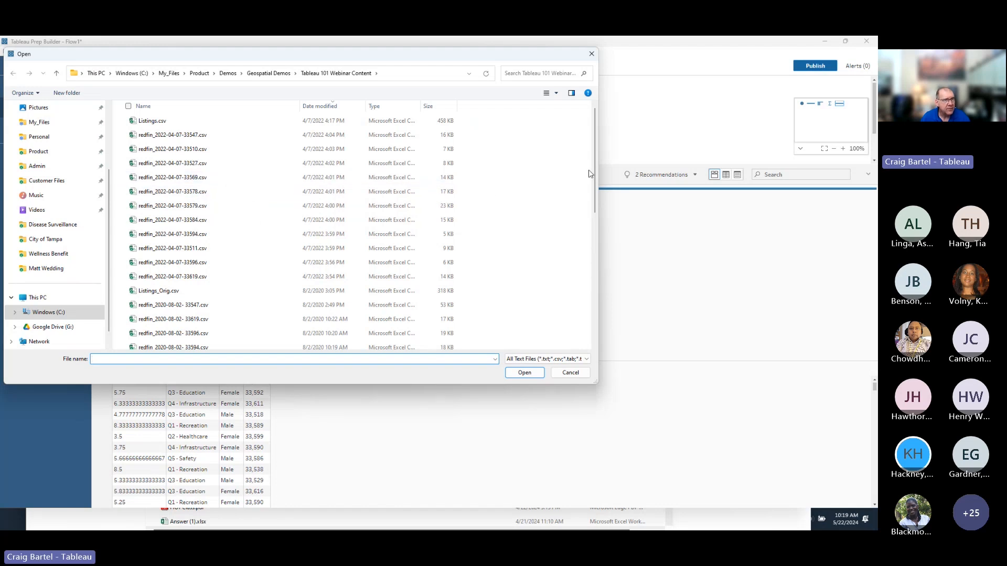
left_click_drag(593, 176, 585, 326)
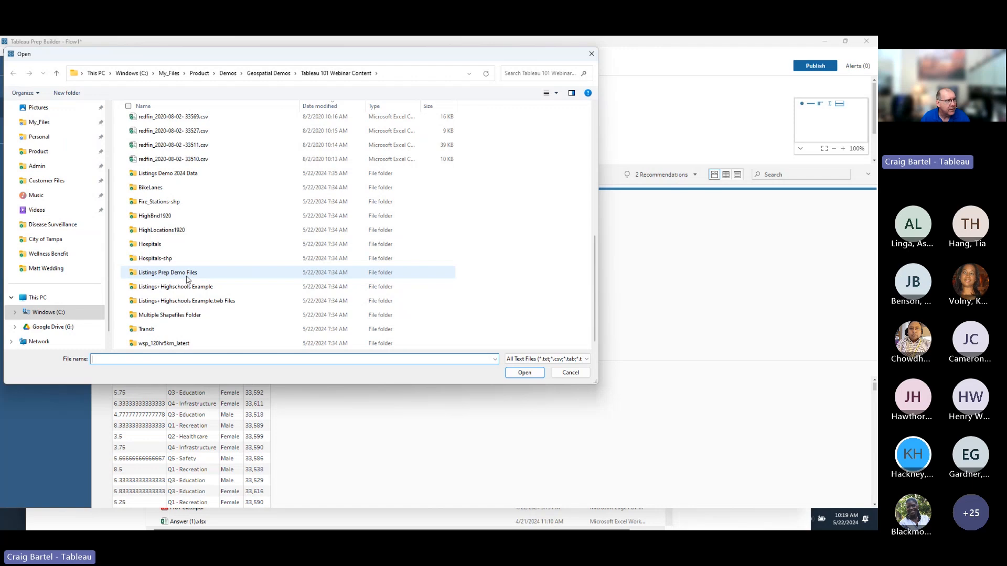
left_click(186, 176)
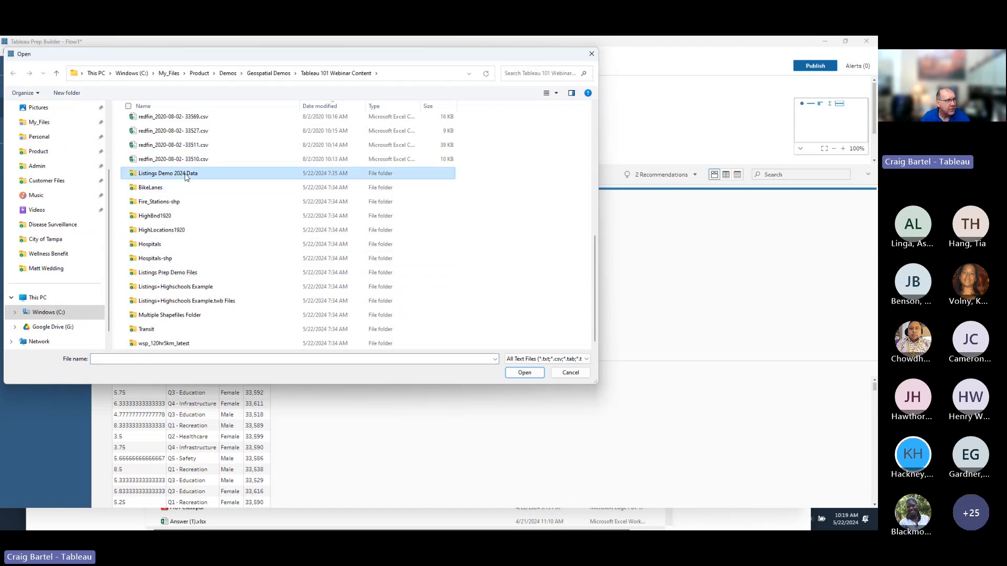
double_click(186, 176)
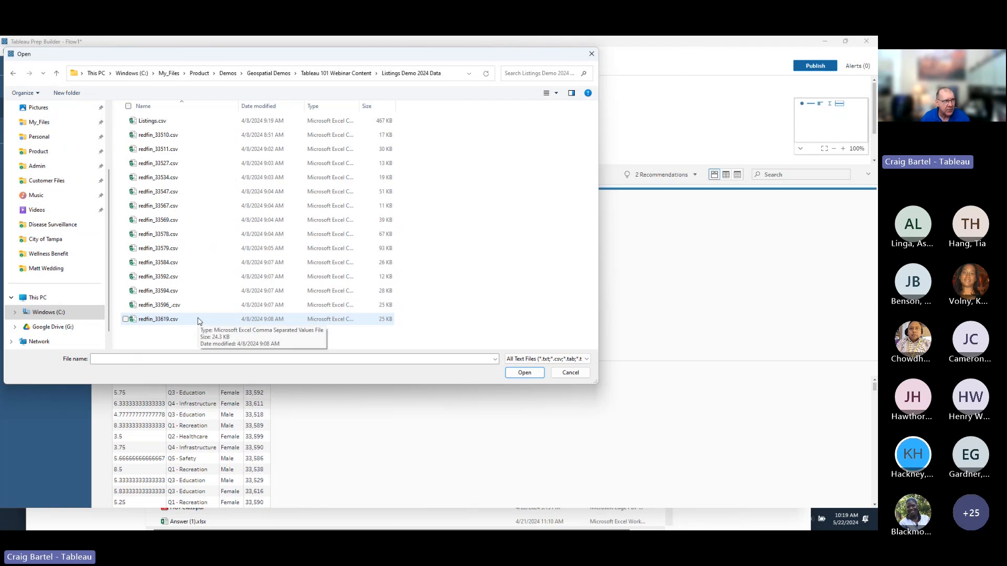
left_click(164, 138)
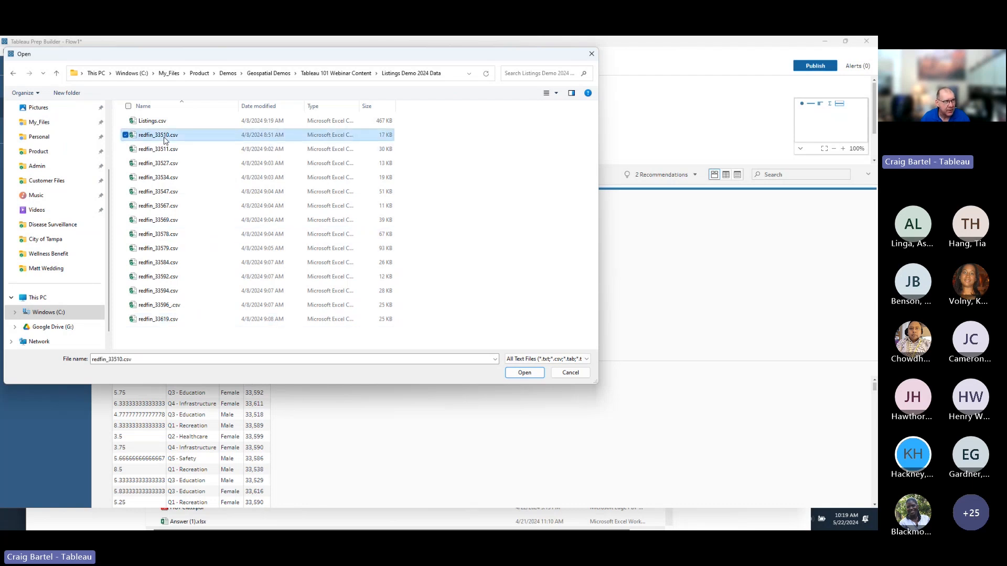
left_click(527, 375)
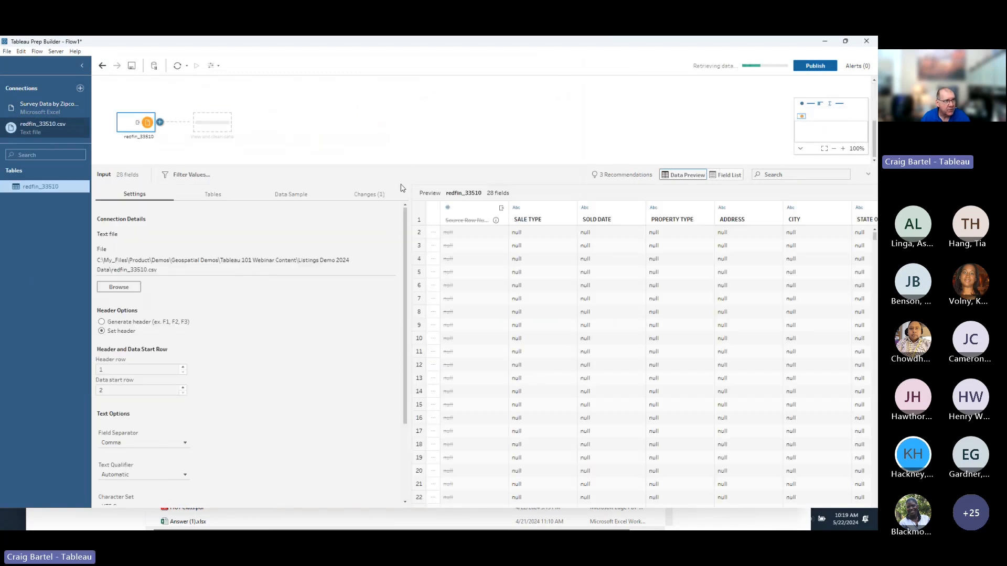
Enlarge the flow canvas and place the redfin_33510 input just below the survey flow.
left_click_drag(403, 168, 395, 260)
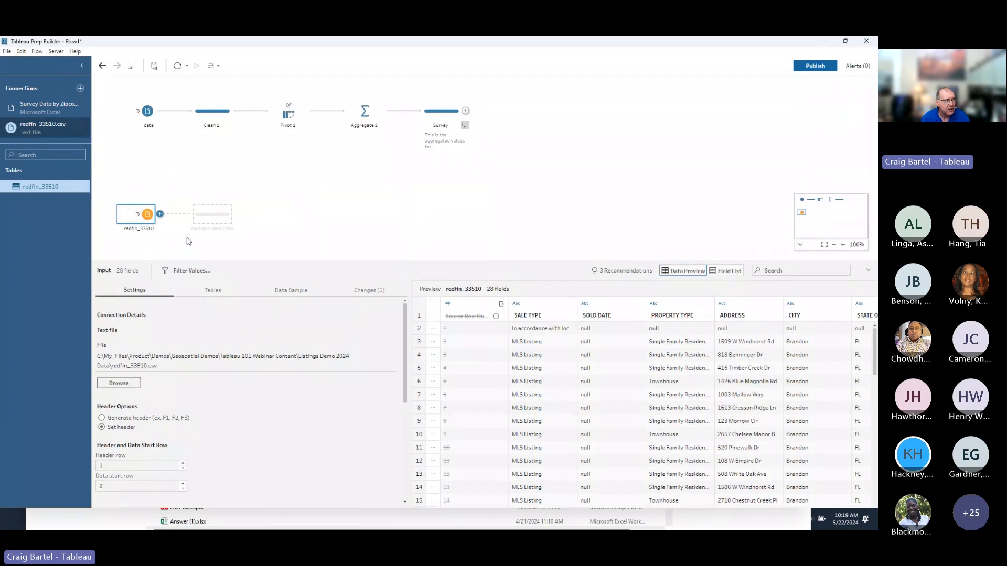
left_click_drag(131, 210, 137, 166)
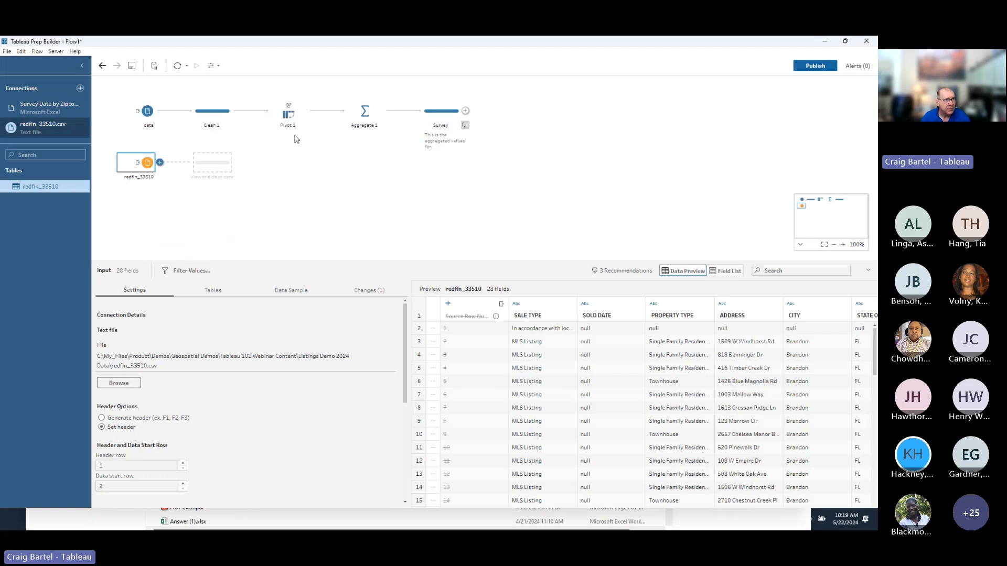
mouse_move(141, 167)
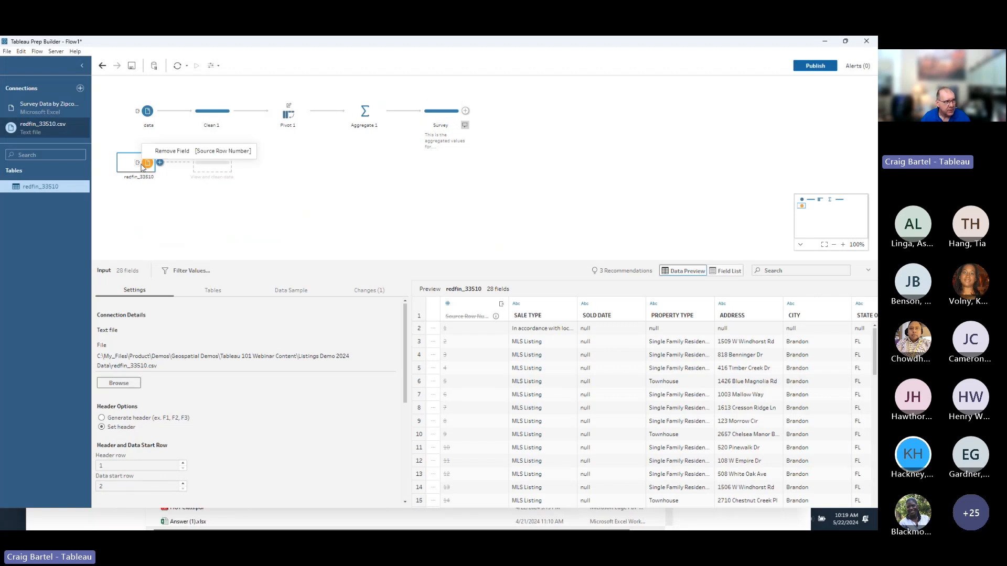
Review the redfin_33510 input settings: header in row 1, data starting at row 2.
scroll(224, 300, "down", 2)
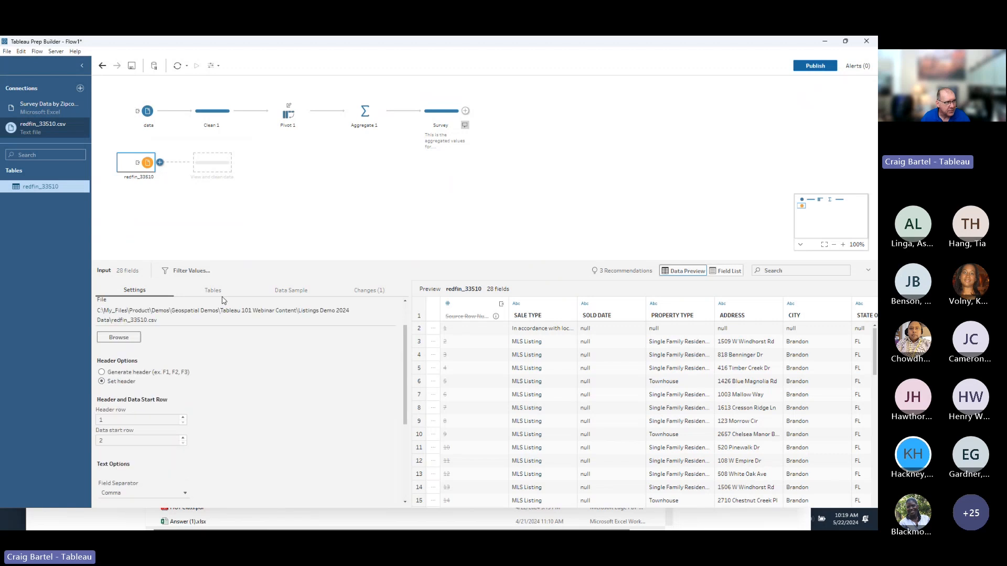
scroll(222, 309, "up", 2)
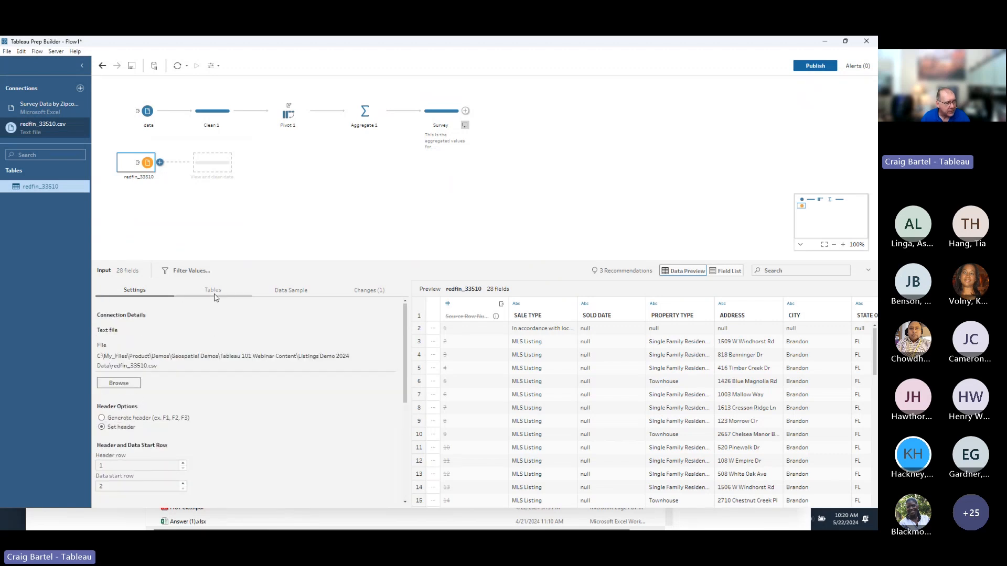
left_click_drag(404, 327, 402, 384)
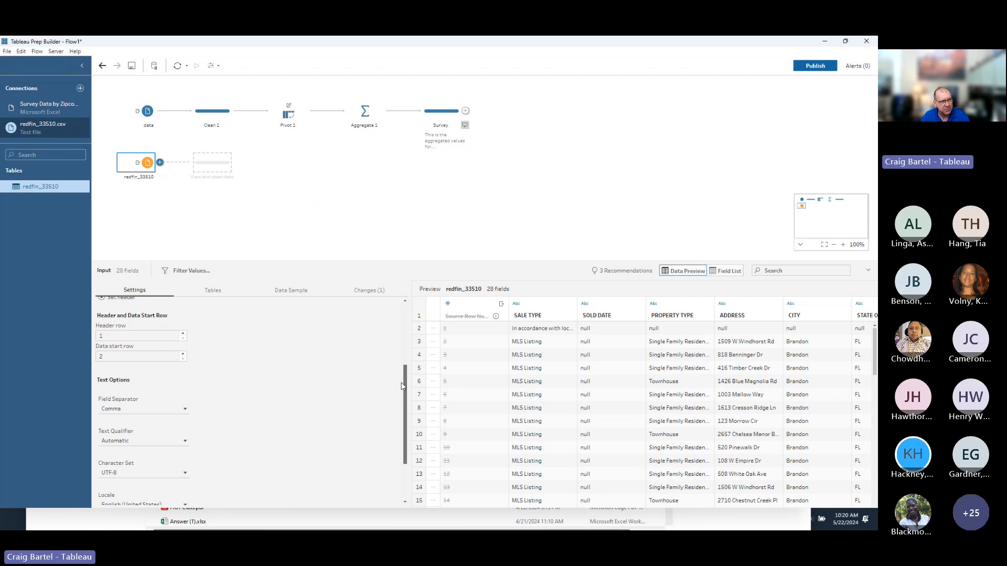
left_click_drag(401, 387, 400, 354)
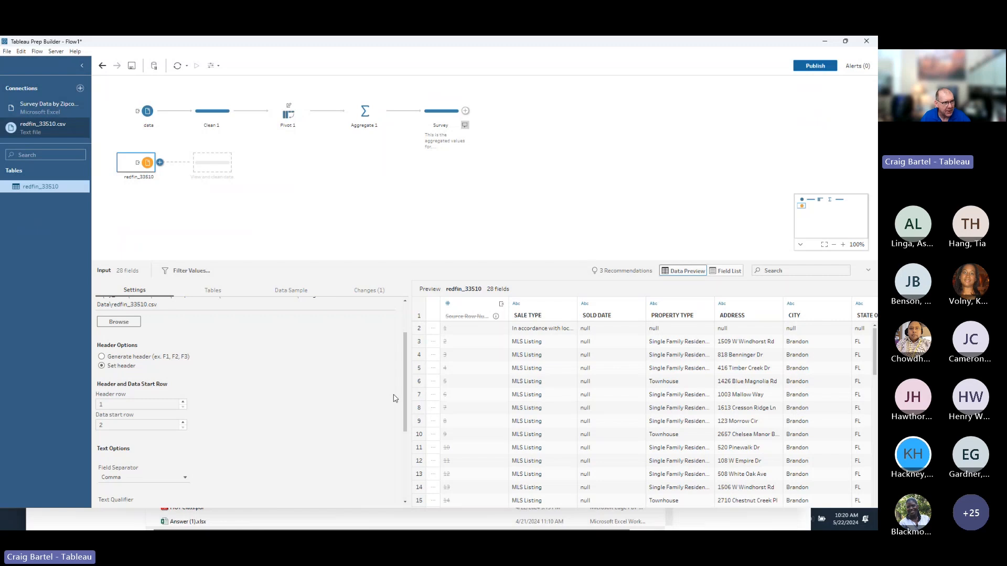
left_click_drag(405, 386, 382, 423)
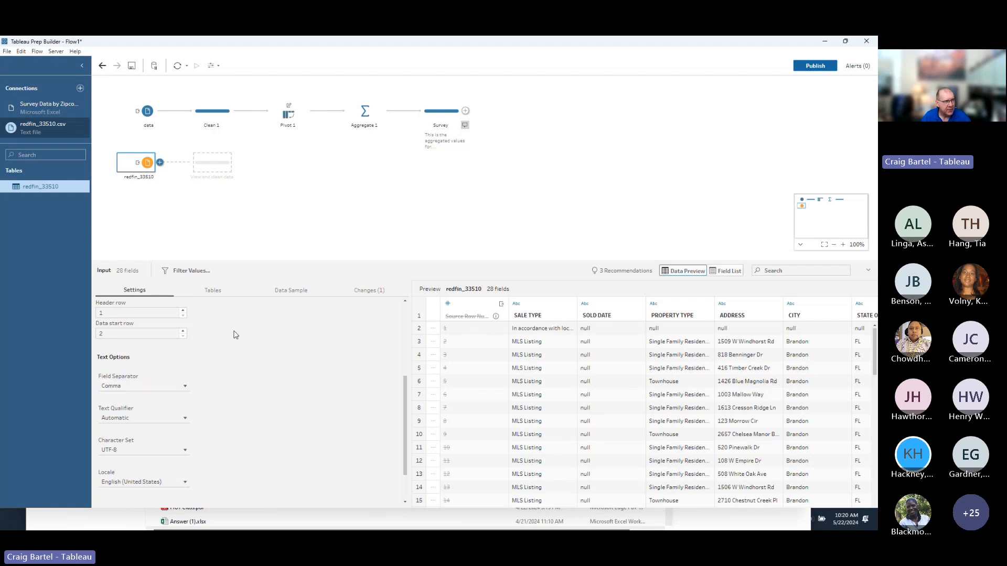
Union the folder's files filtered by file name matching redfin*, applying it to include 14 CSVs.
left_click(226, 291)
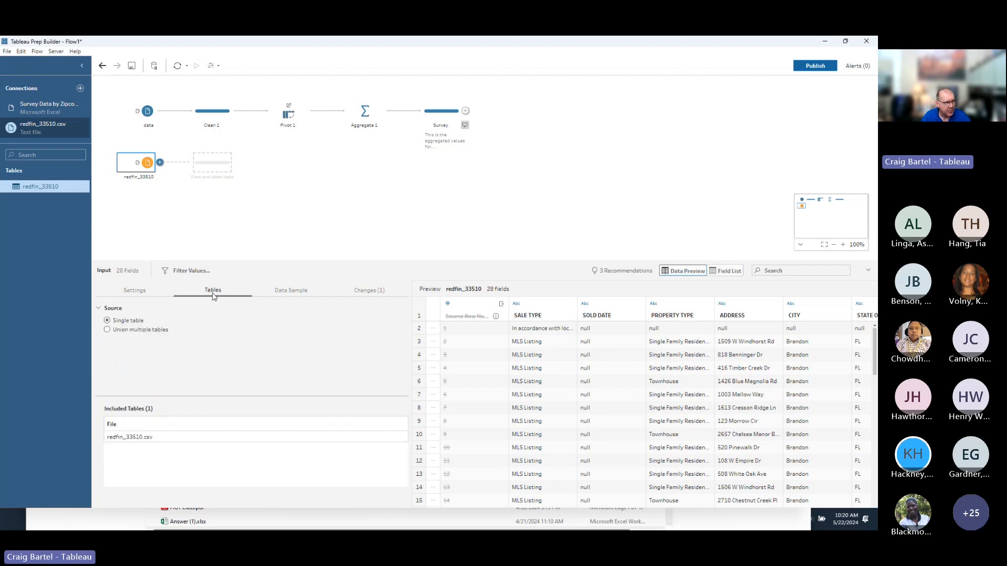
left_click(108, 331)
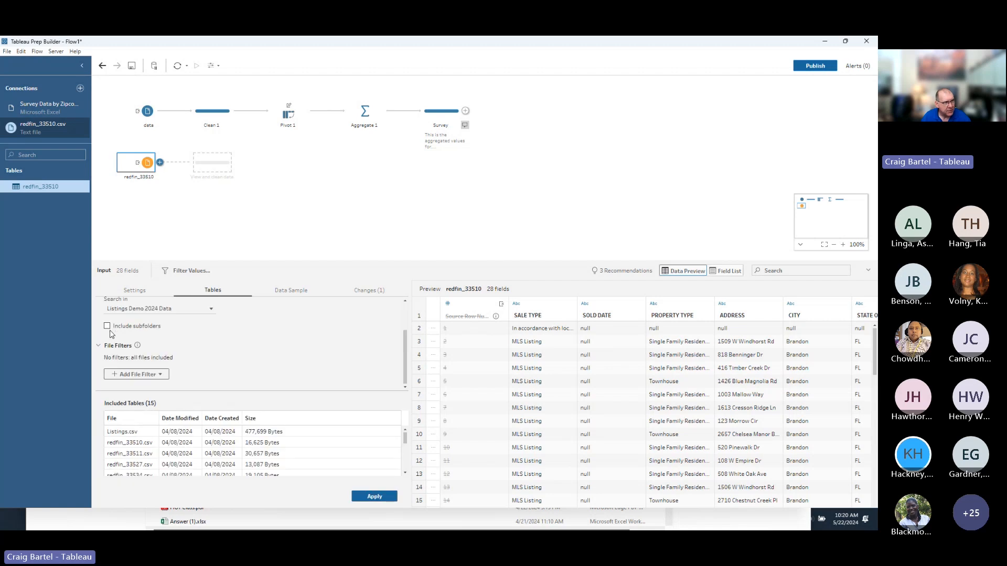
left_click(161, 375)
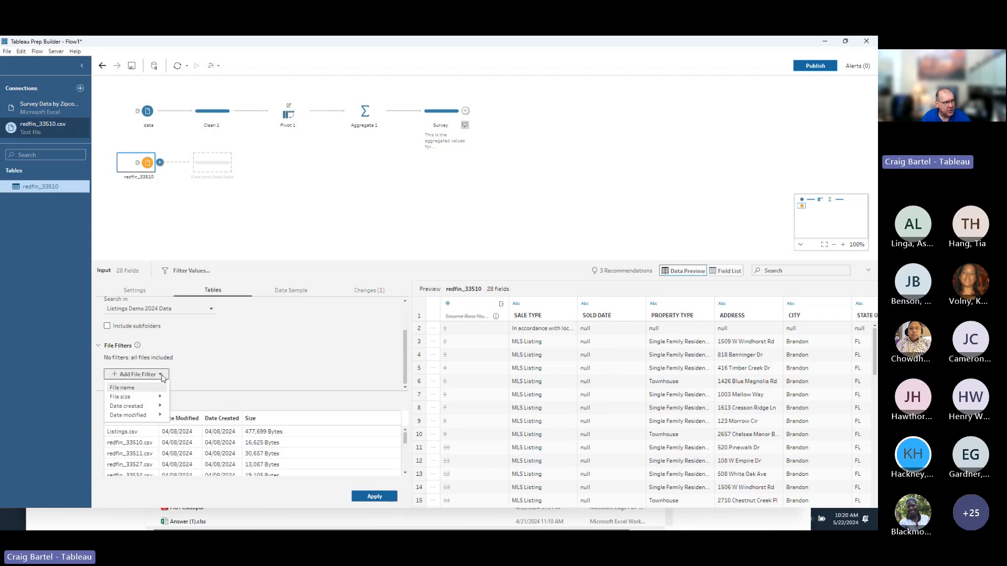
left_click(126, 388)
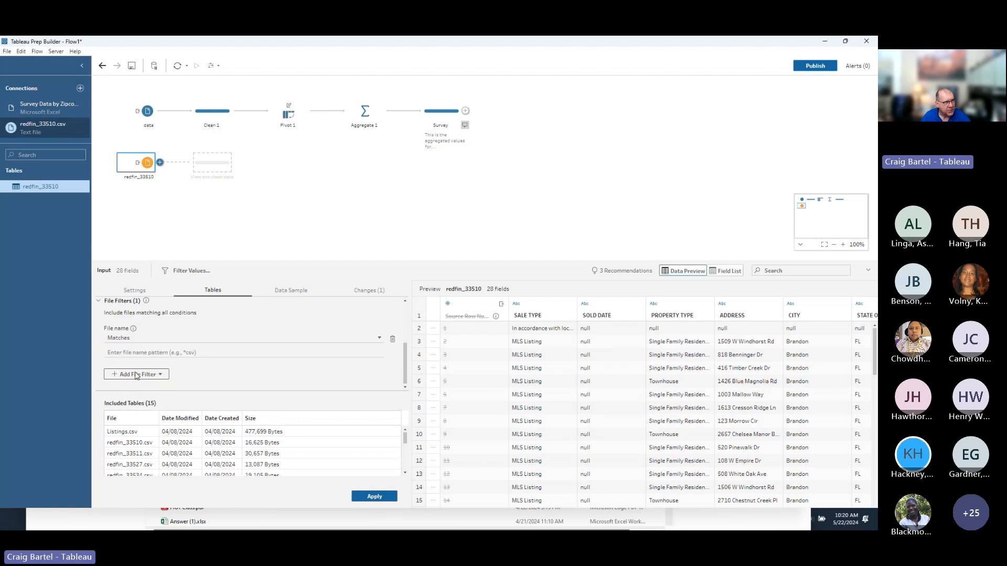
left_click(143, 353)
type("r")
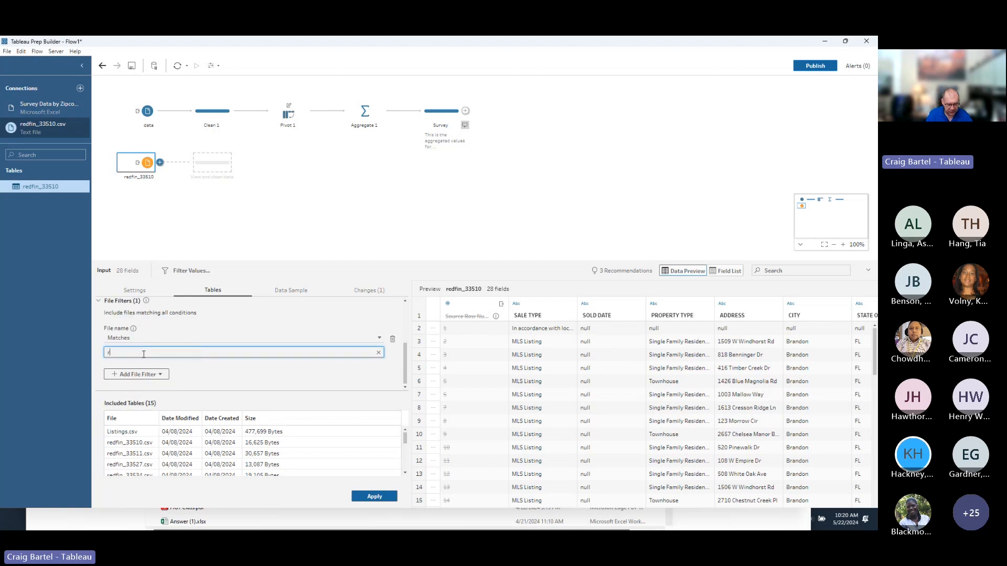
type("edfin*")
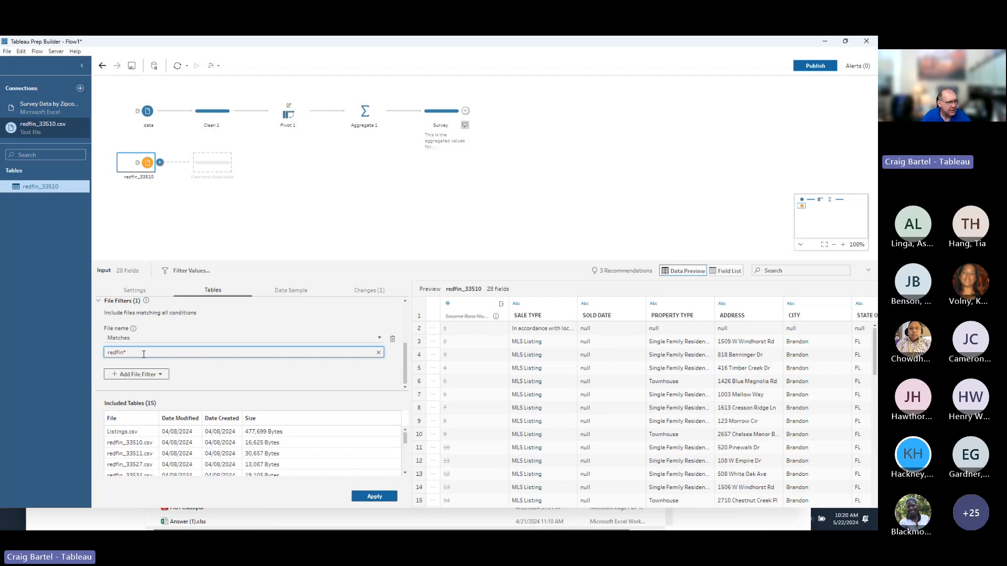
key("Return")
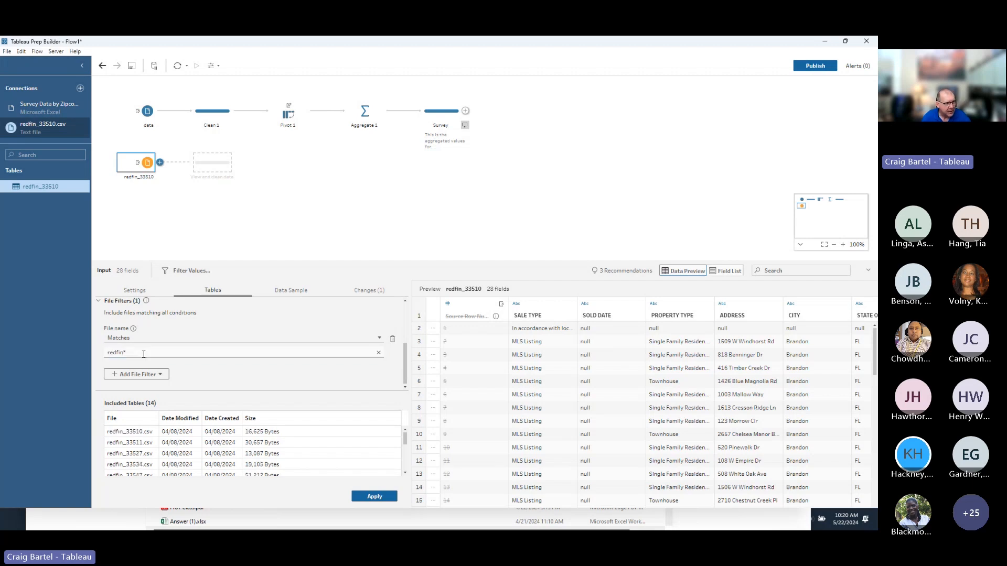
left_click_drag(405, 440, 403, 474)
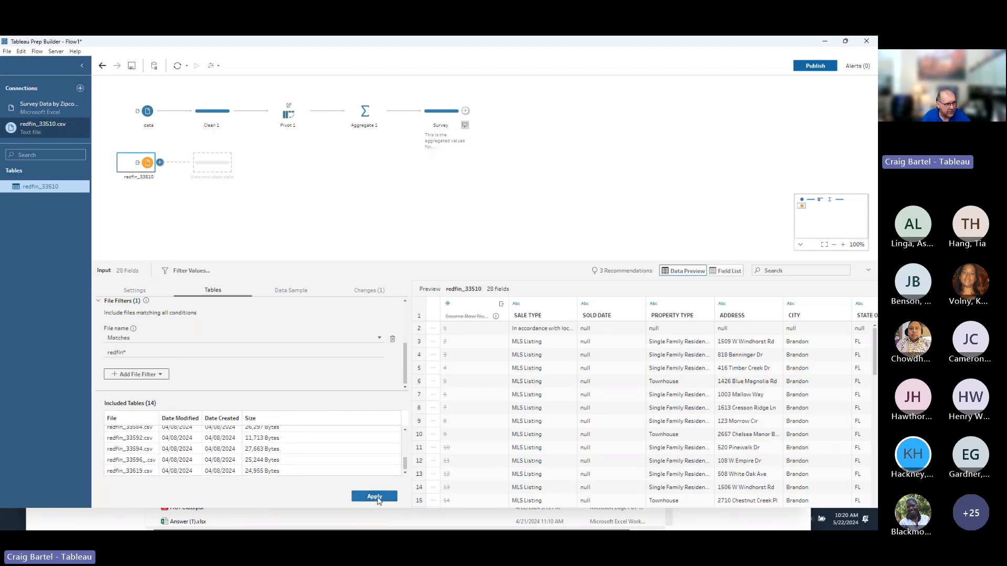
left_click(381, 497)
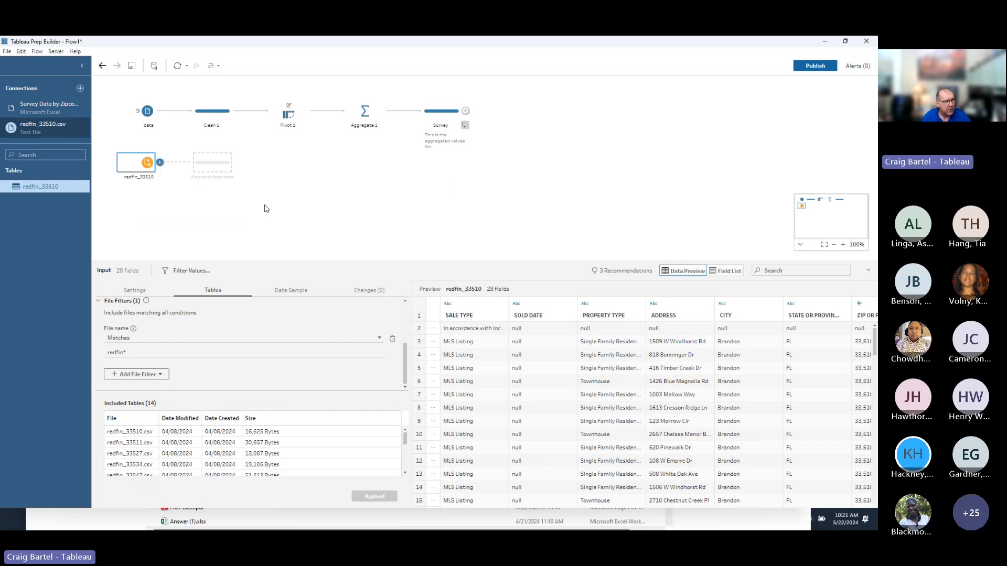
Add a Clean 2 step after redfin_33510 and enlarge its profile pane.
left_click(160, 162)
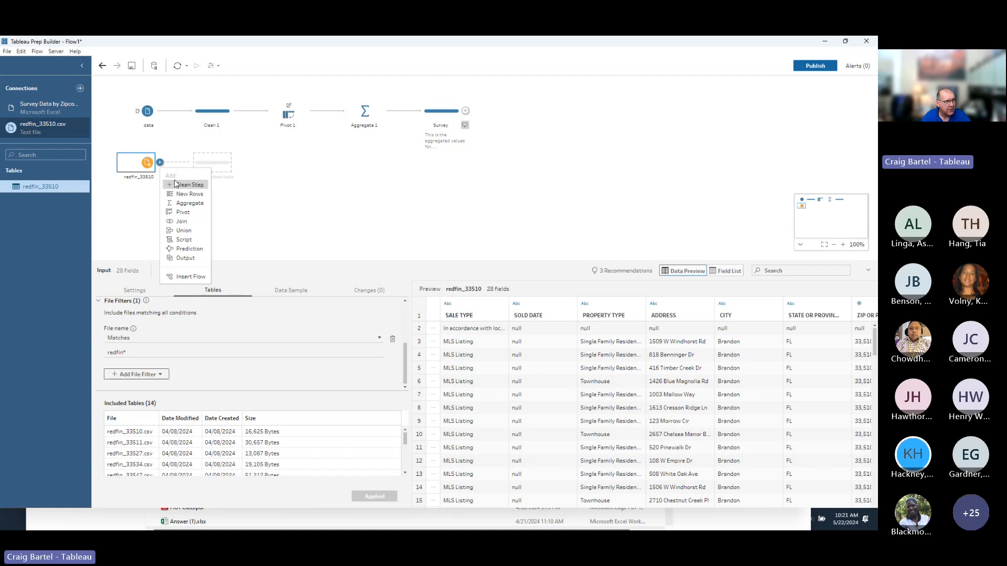
left_click(189, 186)
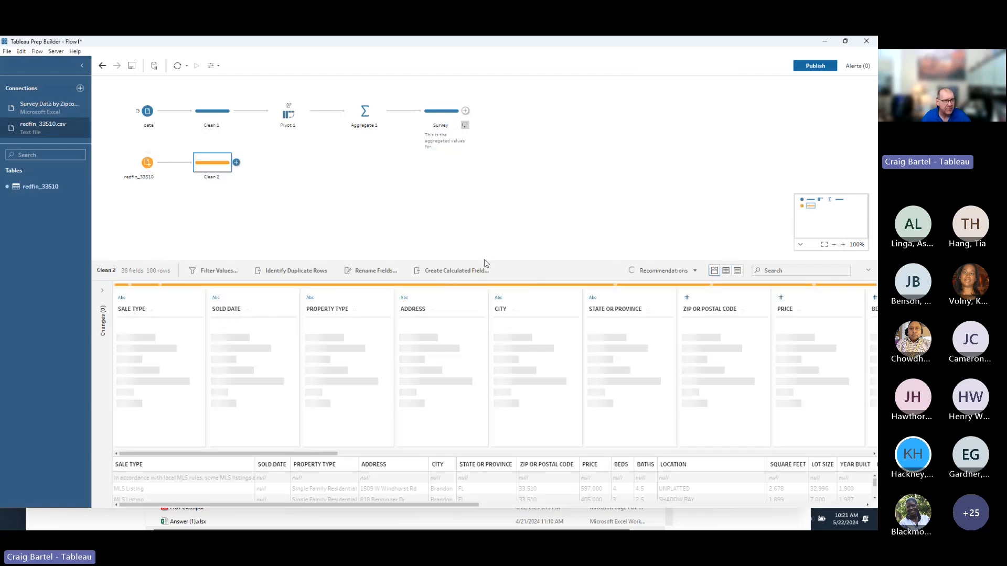
left_click_drag(471, 260, 479, 194)
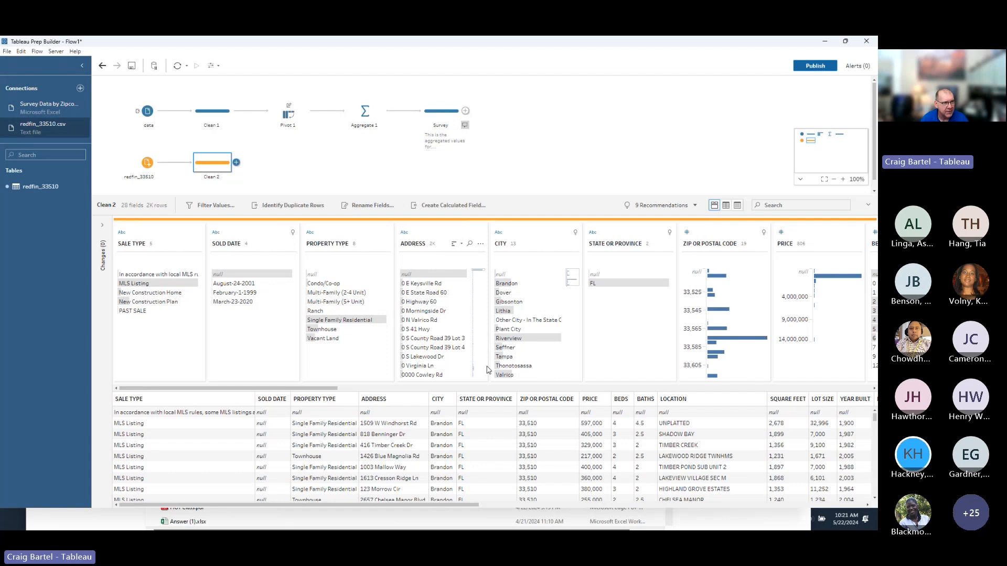
left_click_drag(332, 388, 625, 390)
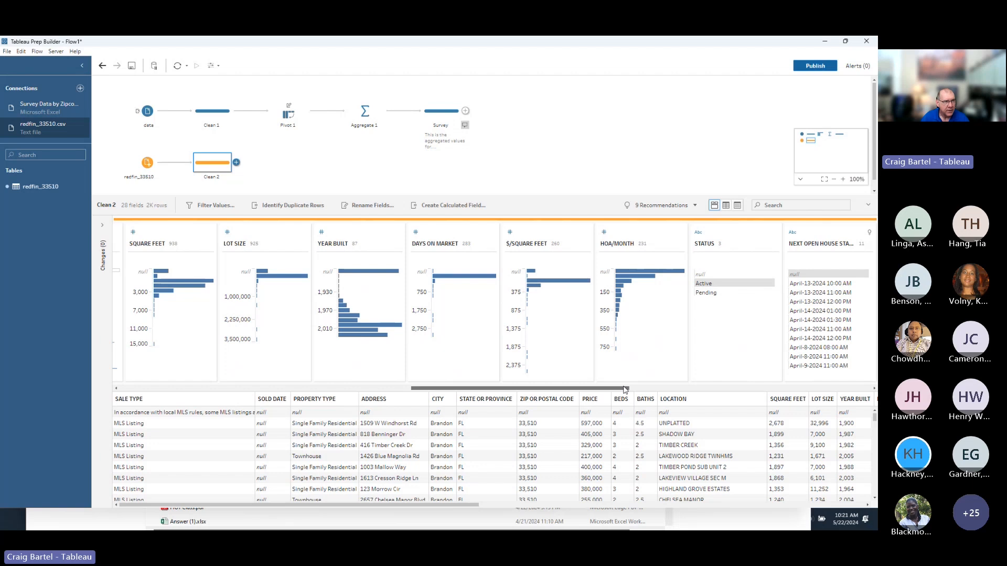
left_click_drag(625, 389, 333, 412)
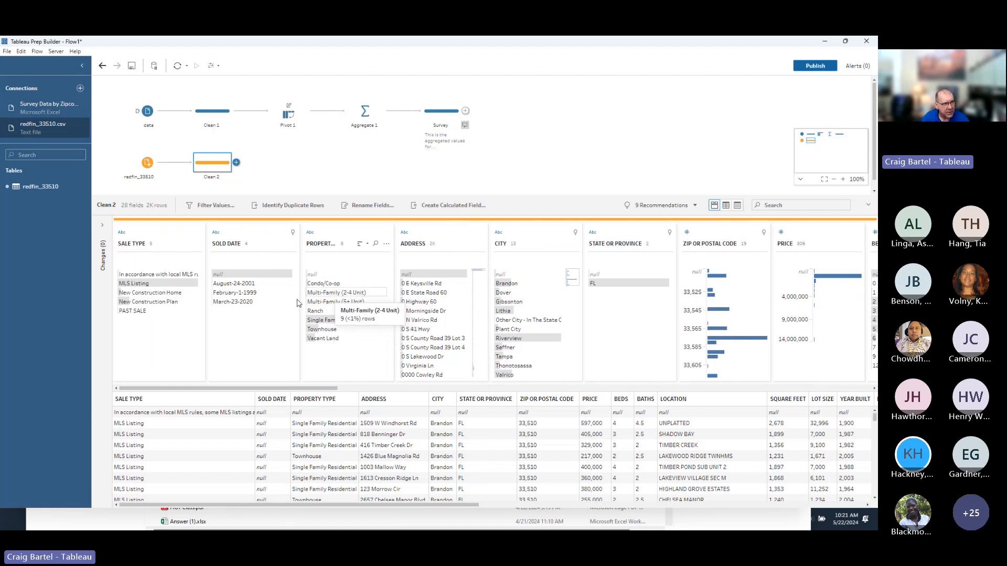
Manually group Multi-Family (2-4 Unit) and Multi-Family (5+ Unit) in PROPERTY TYPE.
left_click(352, 293)
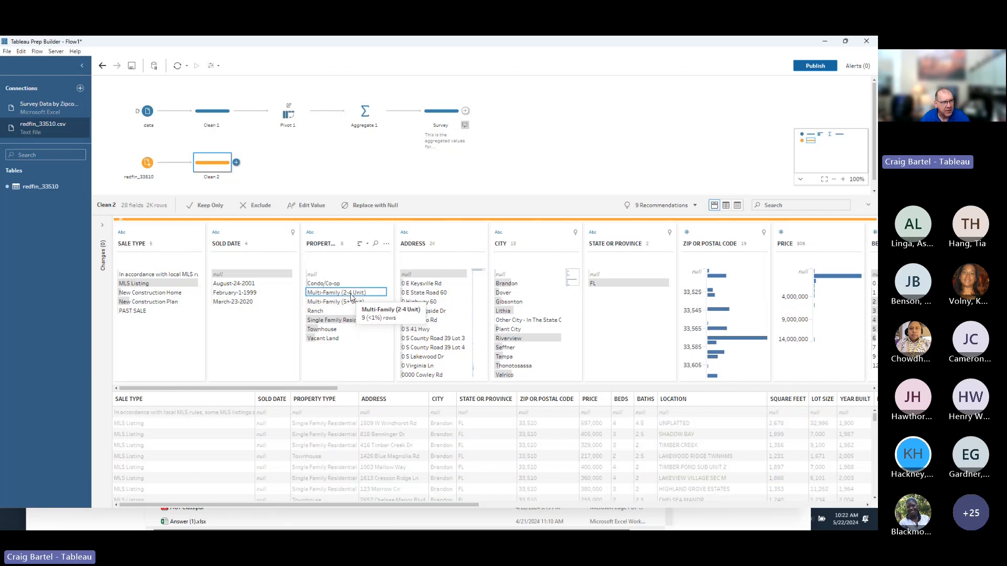
left_click(387, 244)
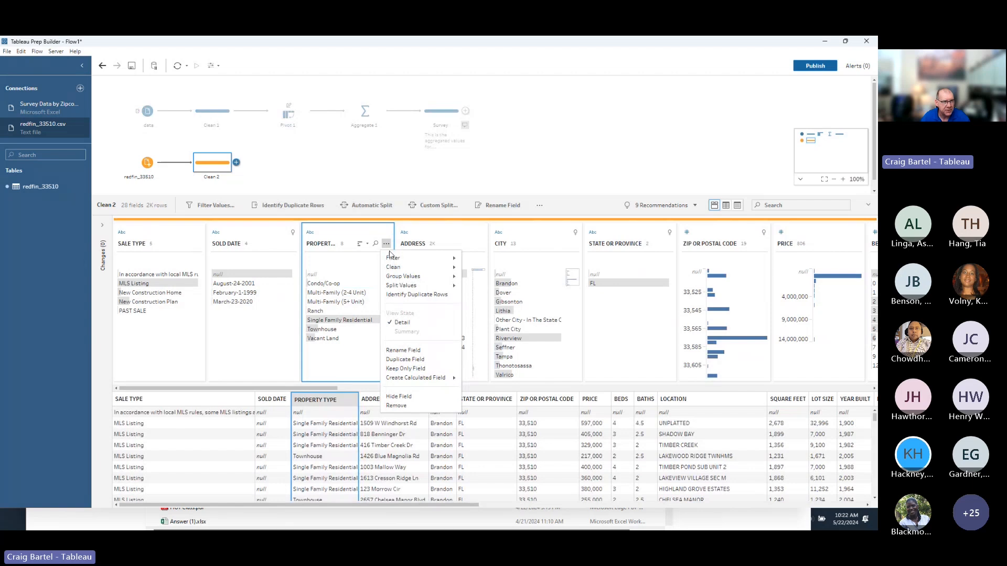
mouse_move(397, 268)
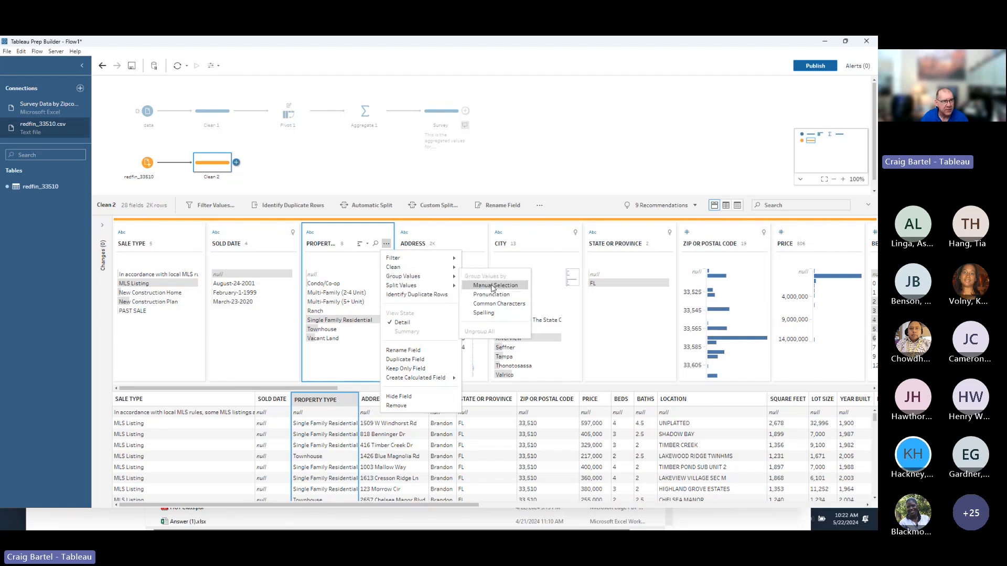
left_click(493, 286)
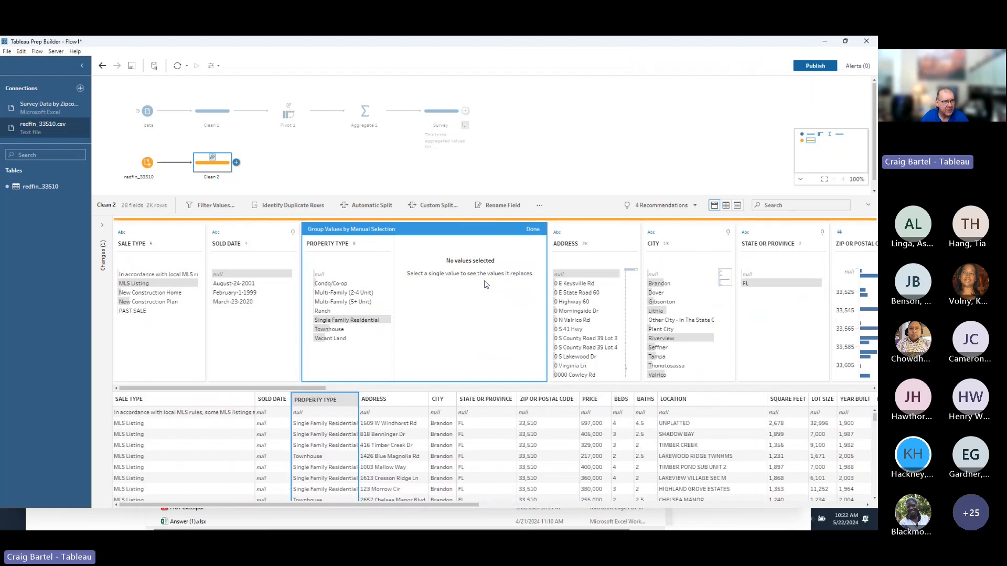
left_click(359, 293)
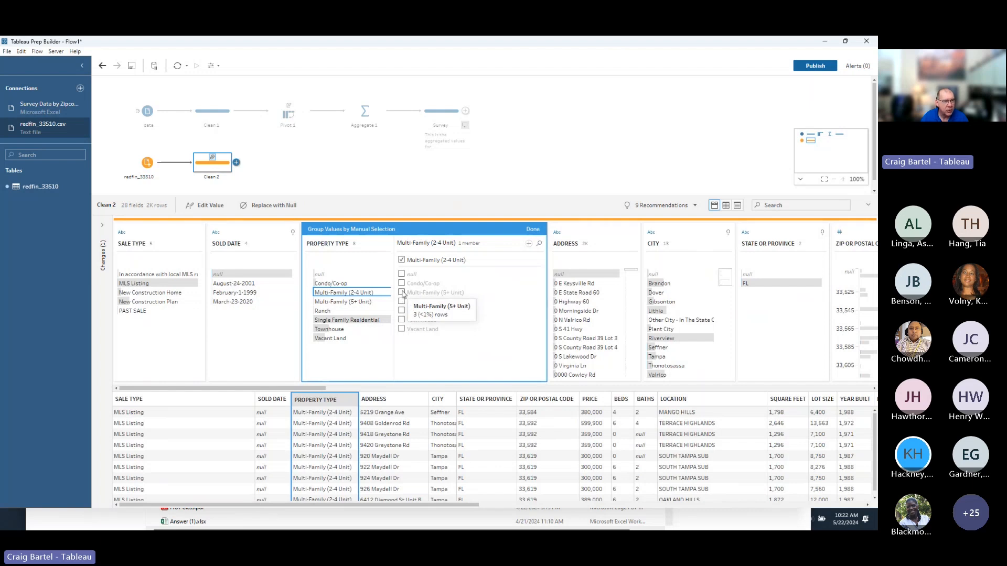
left_click(402, 293)
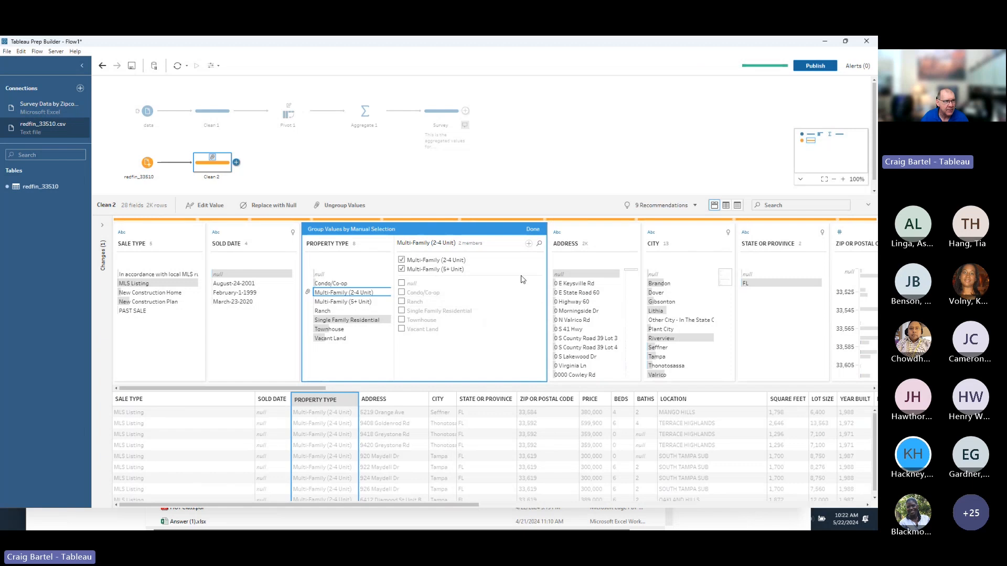
left_click(536, 234)
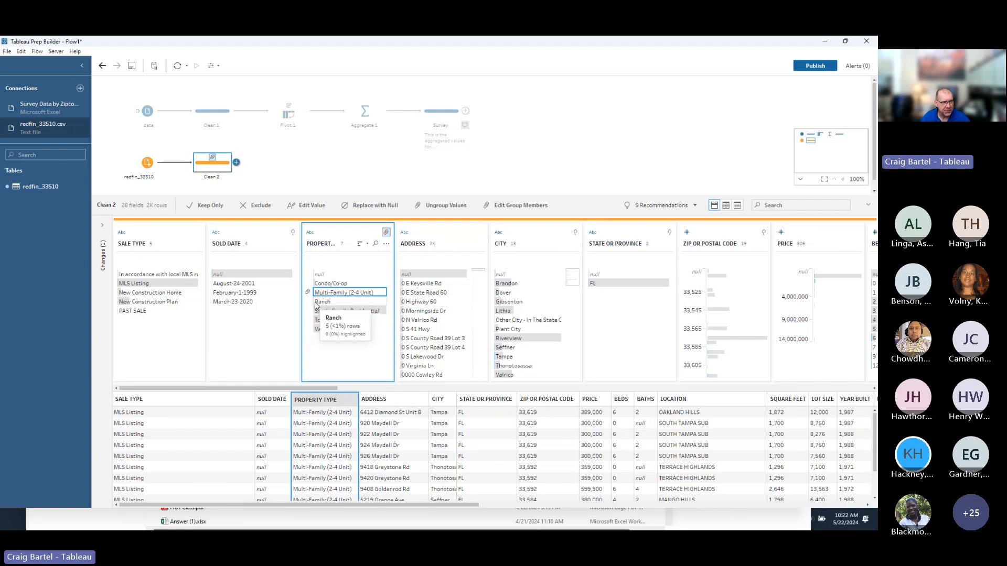
Rename the grouped value to Multi-Family and review the step's changes list.
double_click(352, 293)
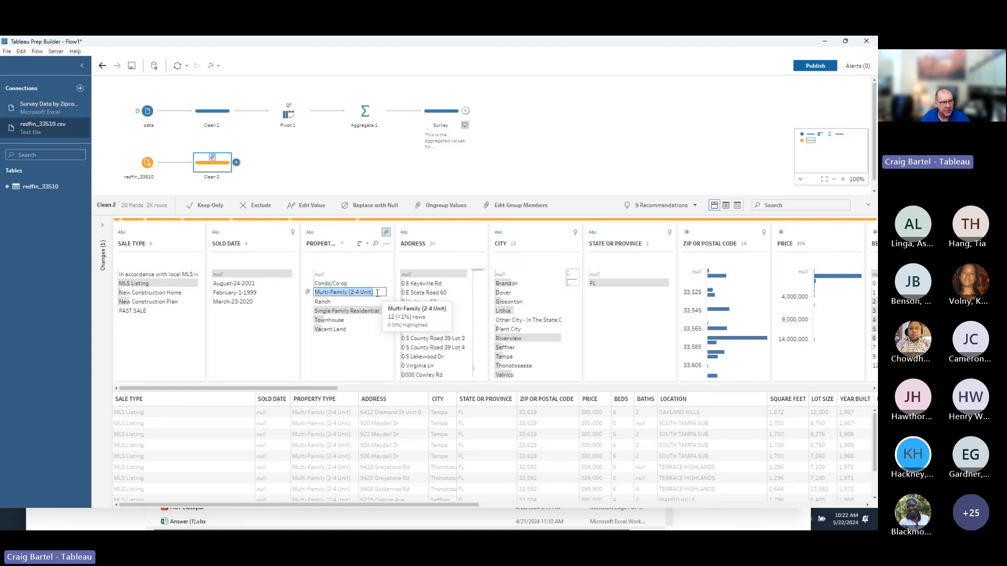
left_click(377, 293)
key("BackSpace")
key("BackSpace")
key("BackSpace")
key("BackSpace")
key("BackSpace")
key("BackSpace")
key("BackSpace")
key("BackSpace")
key("BackSpace")
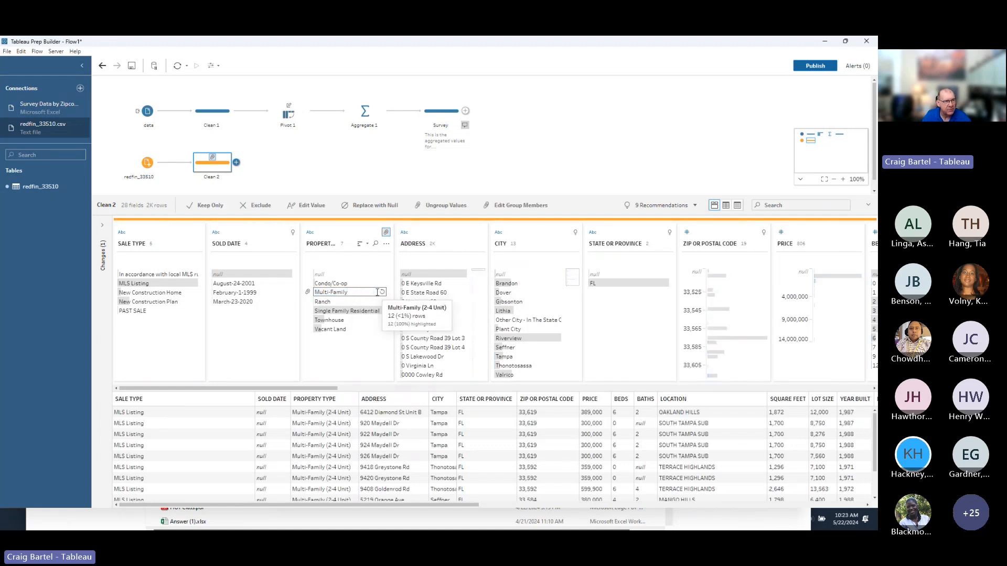
key("Return")
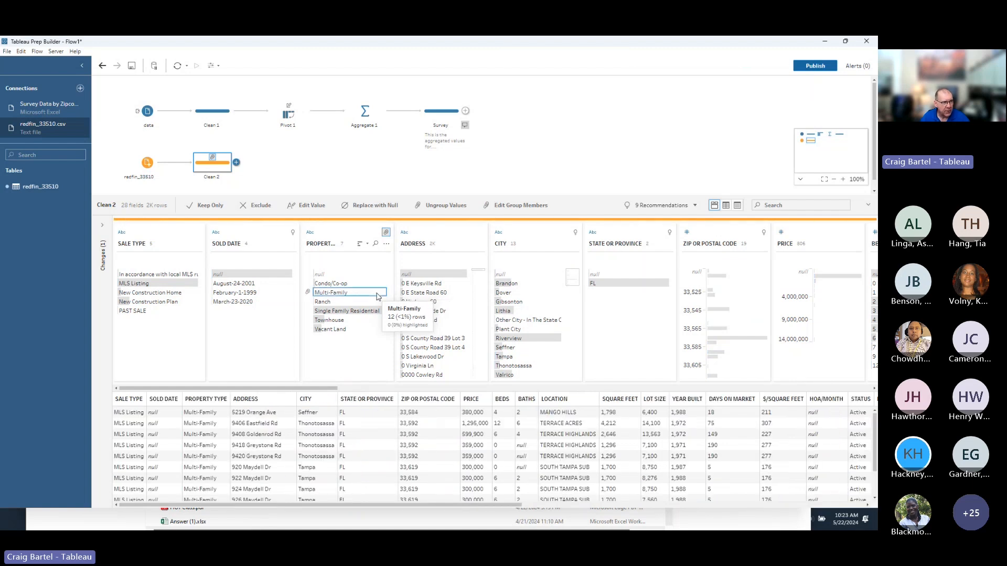
left_click(102, 226)
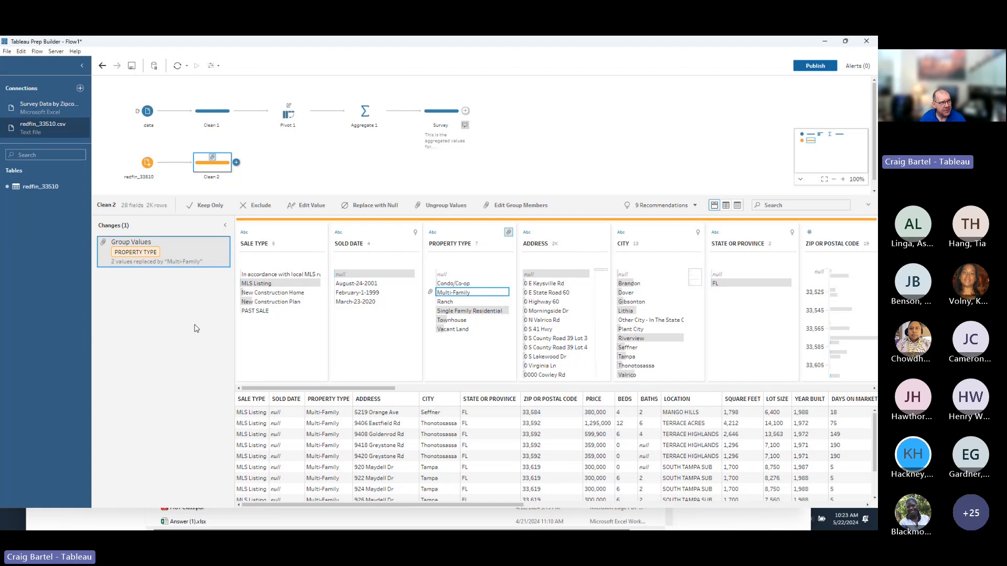
left_click(225, 226)
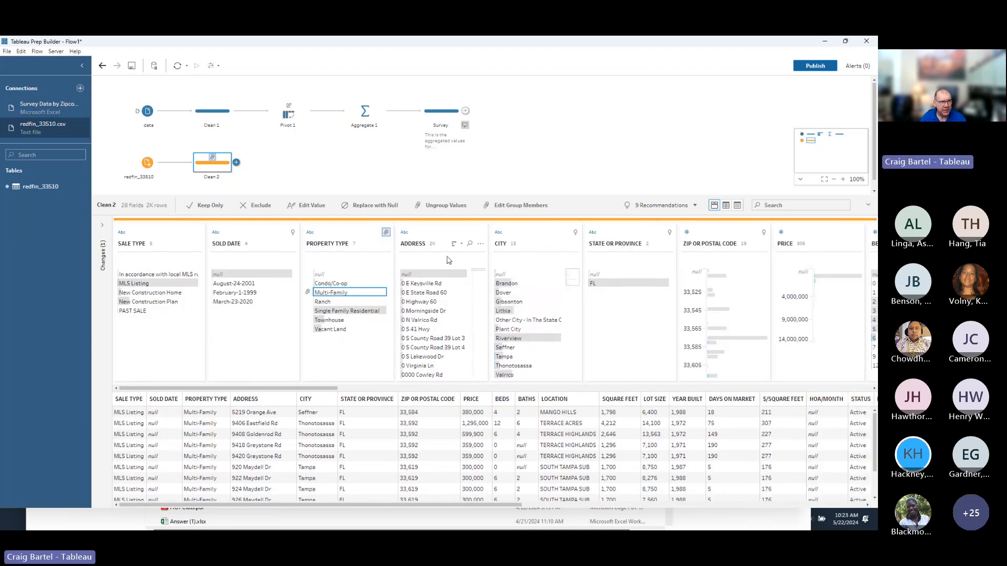
Remove punctuation from the ADDRESS field's values.
left_click(462, 232)
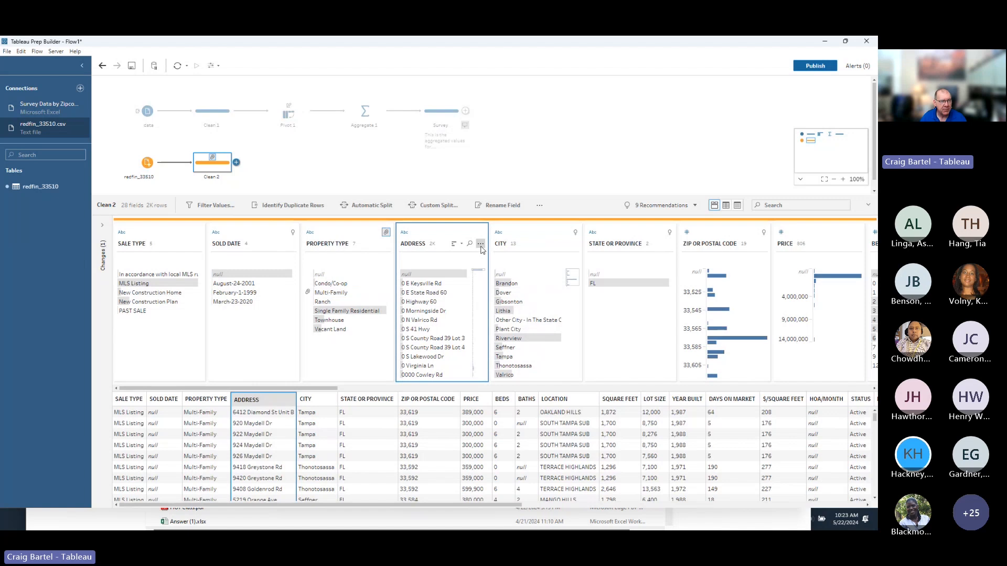
left_click(481, 244)
mouse_move(495, 268)
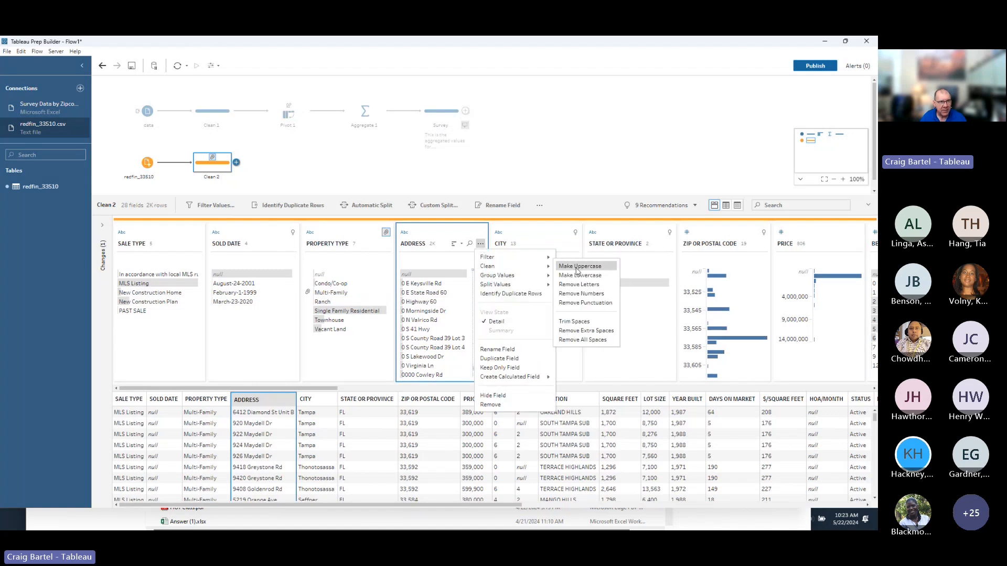
left_click(582, 304)
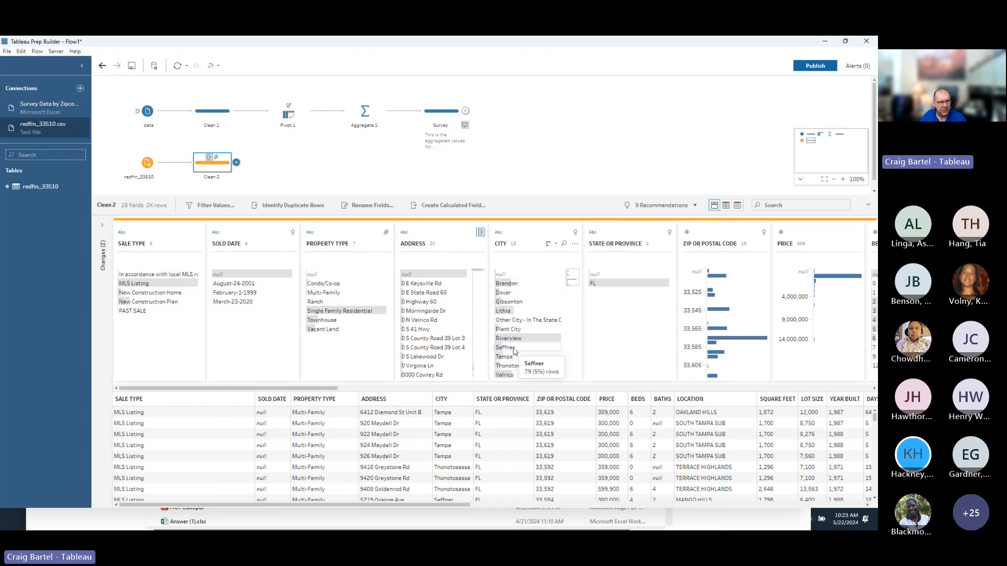
Rename the Clean 2 step to 'Listing'.
scroll(514, 350, "down", 1)
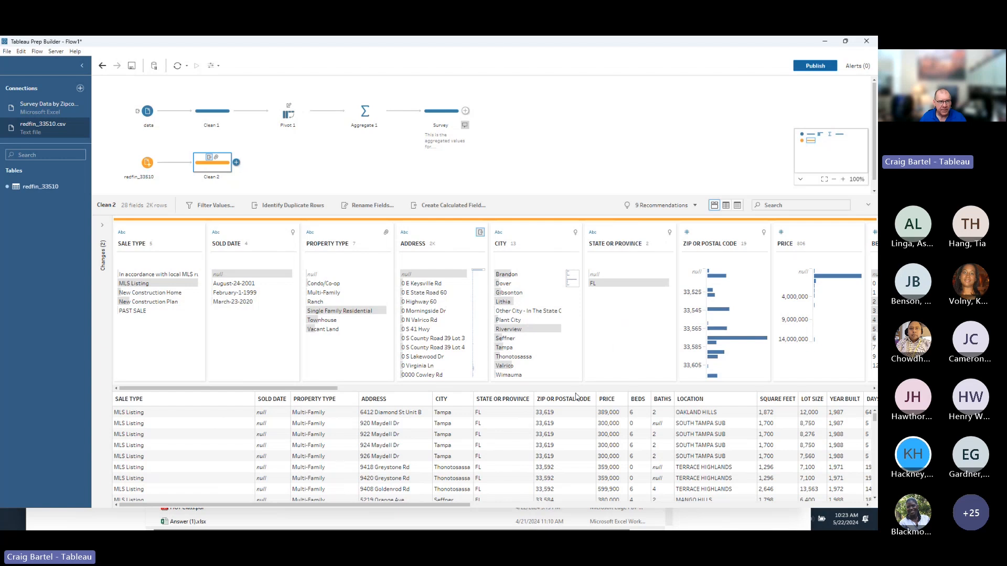
left_click_drag(333, 392, 445, 391)
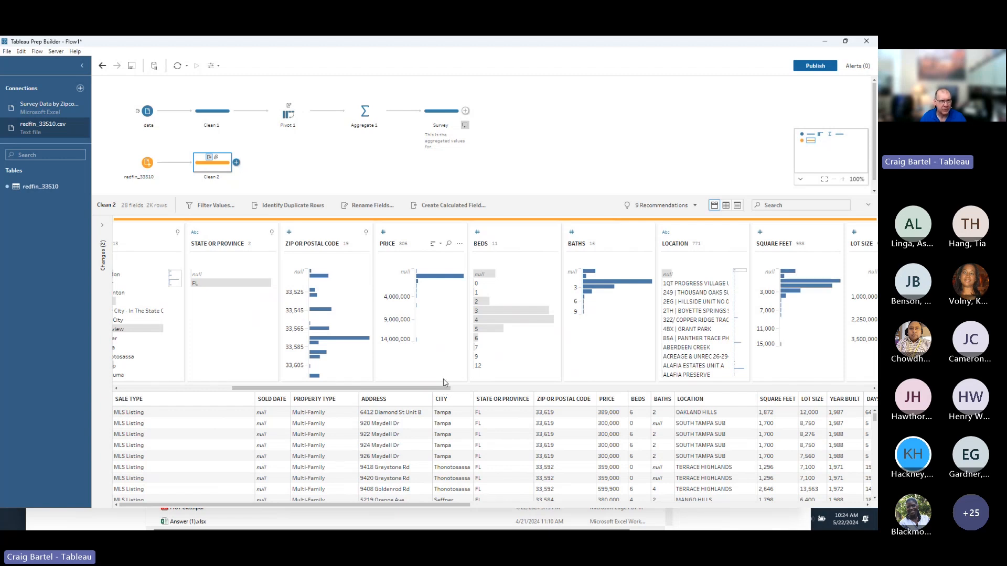
left_click_drag(426, 389, 292, 389)
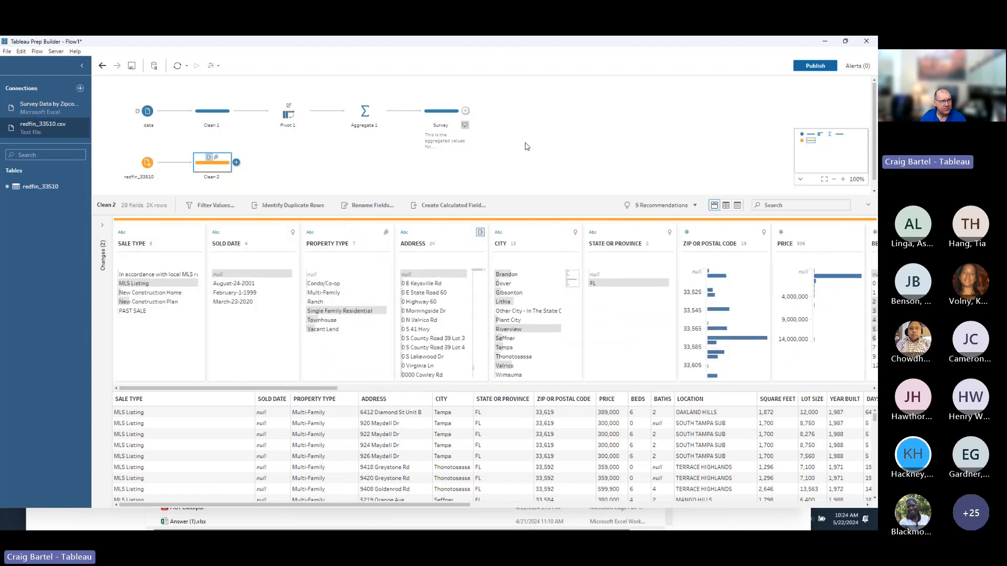
double_click(216, 178)
type("Listing")
key("Return")
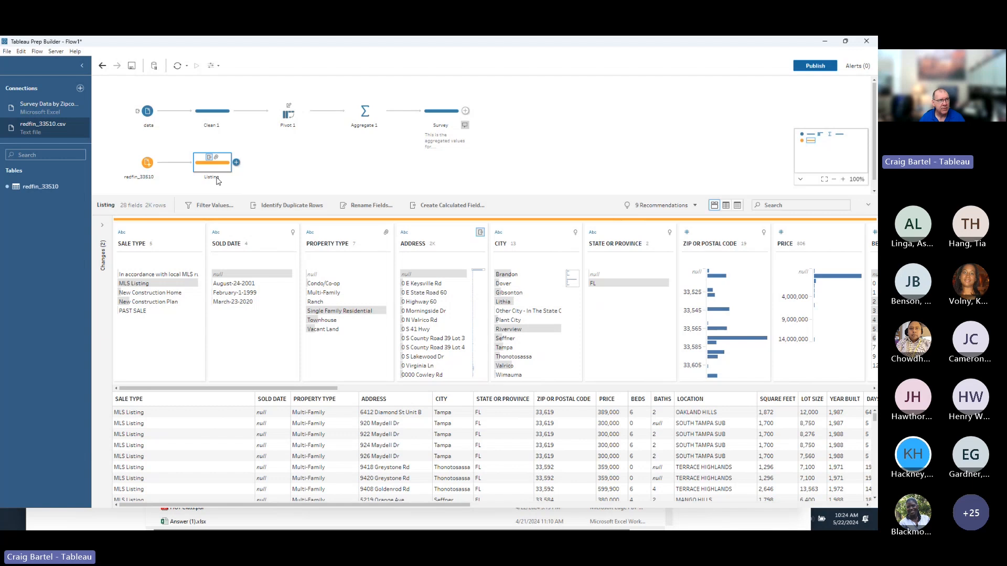
Drop the Listing step onto Survey to create an inner Join 1 step.
left_click_drag(222, 167, 428, 142)
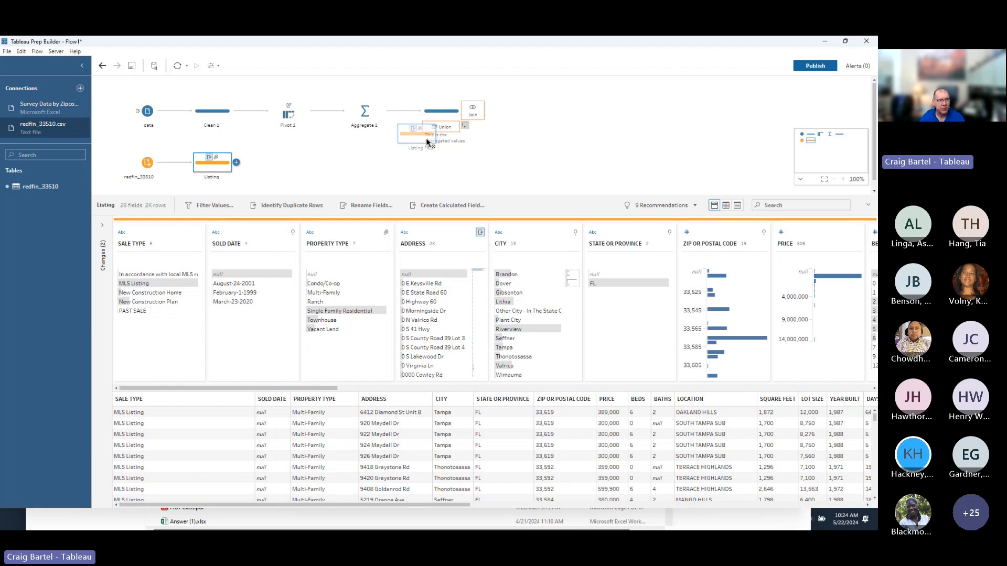
left_click_drag(428, 142, 473, 113)
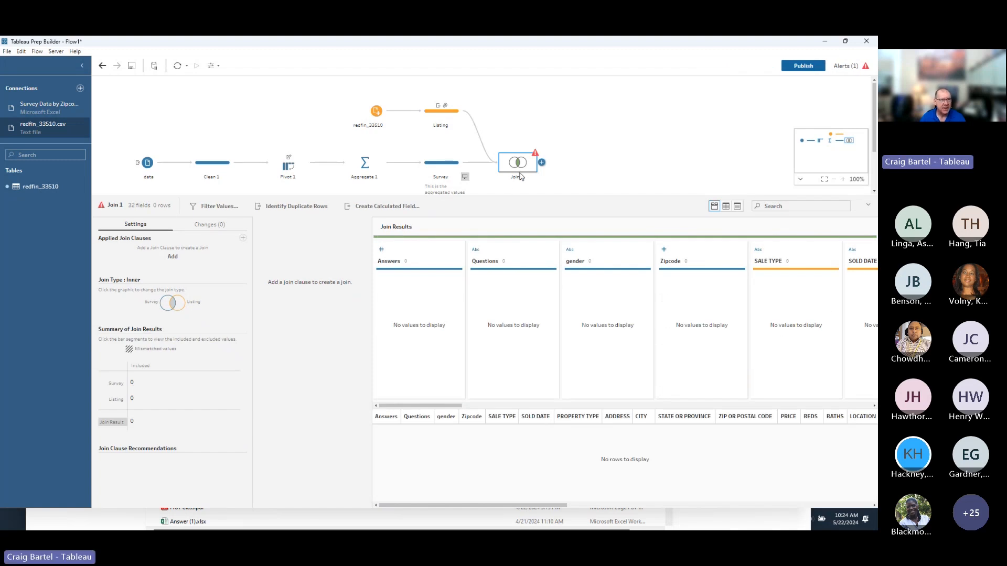
mouse_move(534, 154)
Join Survey's Zipcode to Listing's ZIP OR POSTAL CODE and check the 15,980 joined rows.
left_click(172, 256)
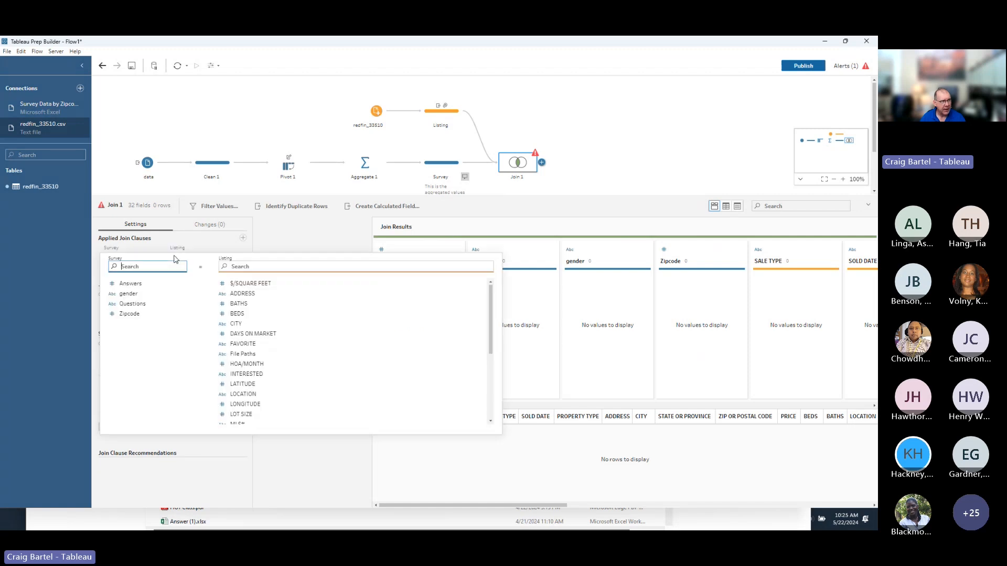
left_click(142, 318)
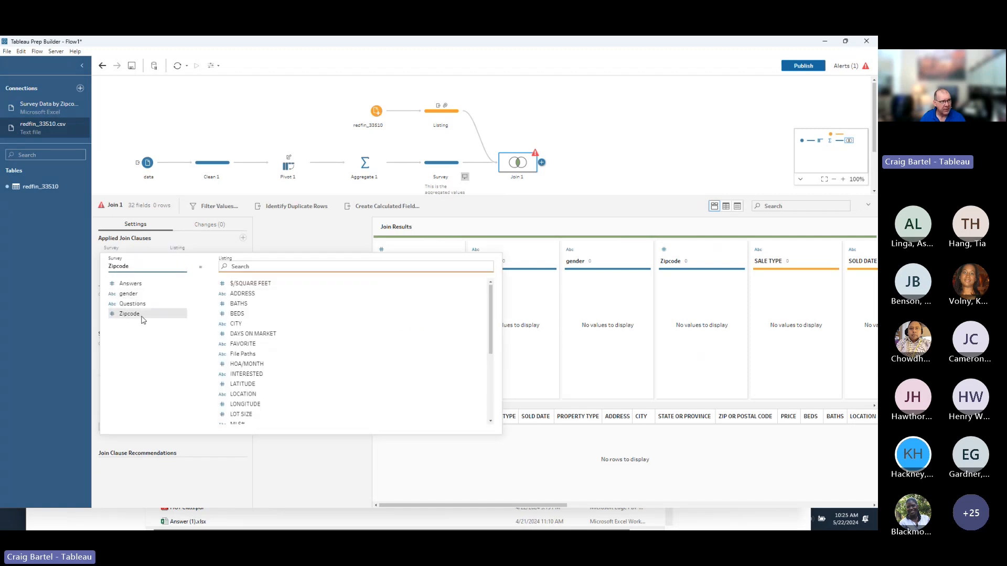
scroll(243, 414, "down", 5)
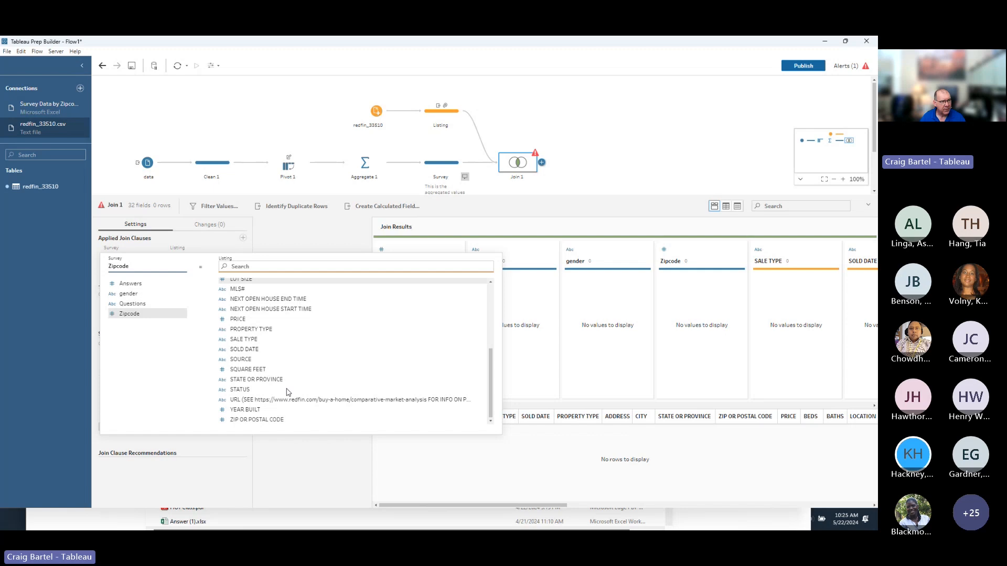
left_click(286, 422)
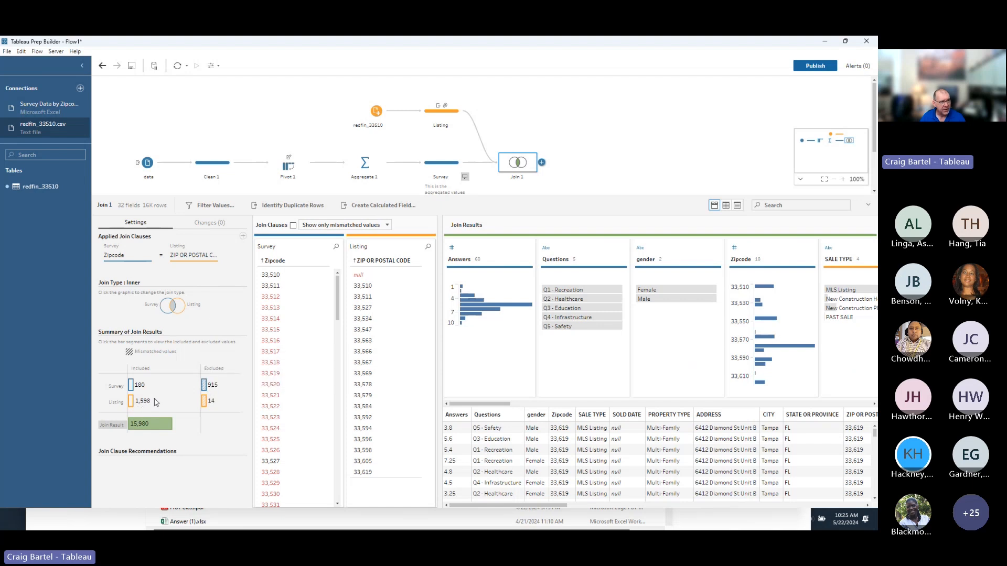
mouse_move(206, 410)
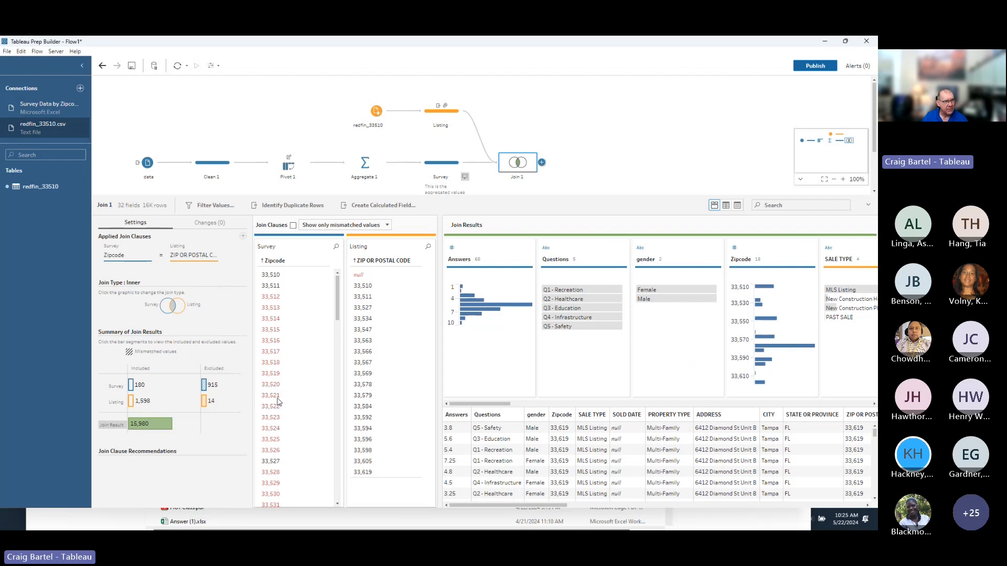
mouse_move(153, 432)
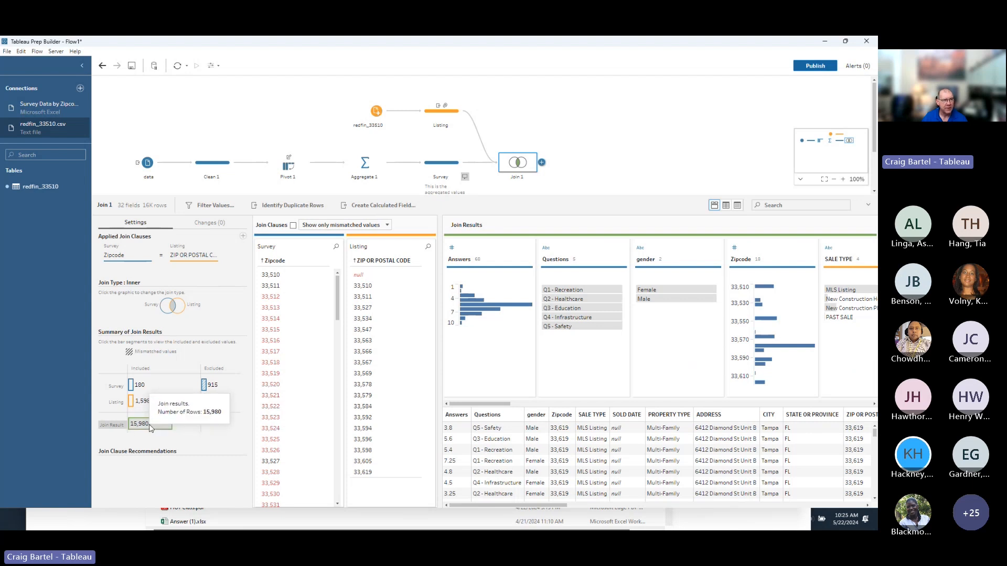
Add a Clean 3 step after Join 1.
left_click(542, 162)
left_click(575, 187)
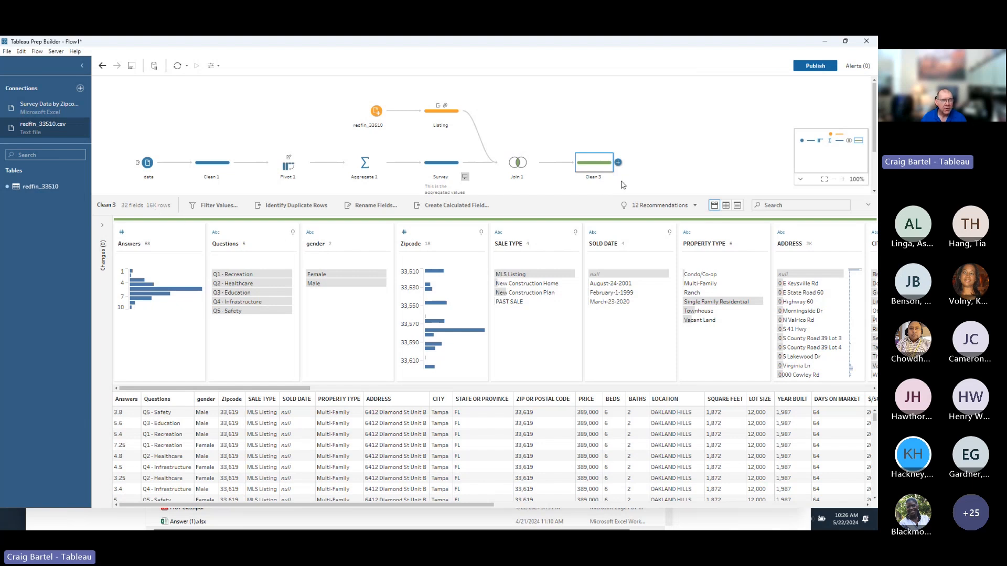
Preview the Clean 3 output in Tableau Desktop and switch windows after the run finishes.
right_click(594, 168)
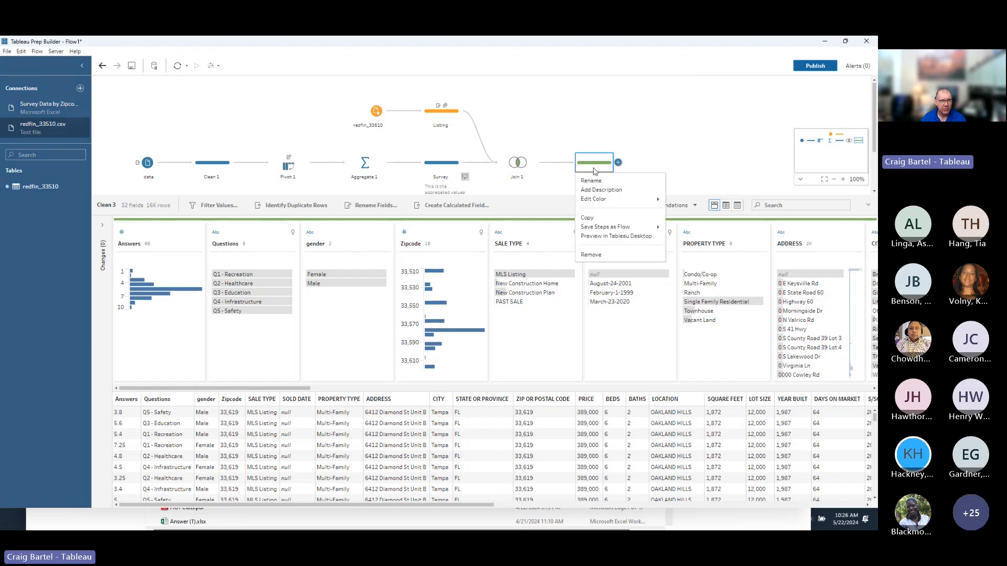
left_click(609, 237)
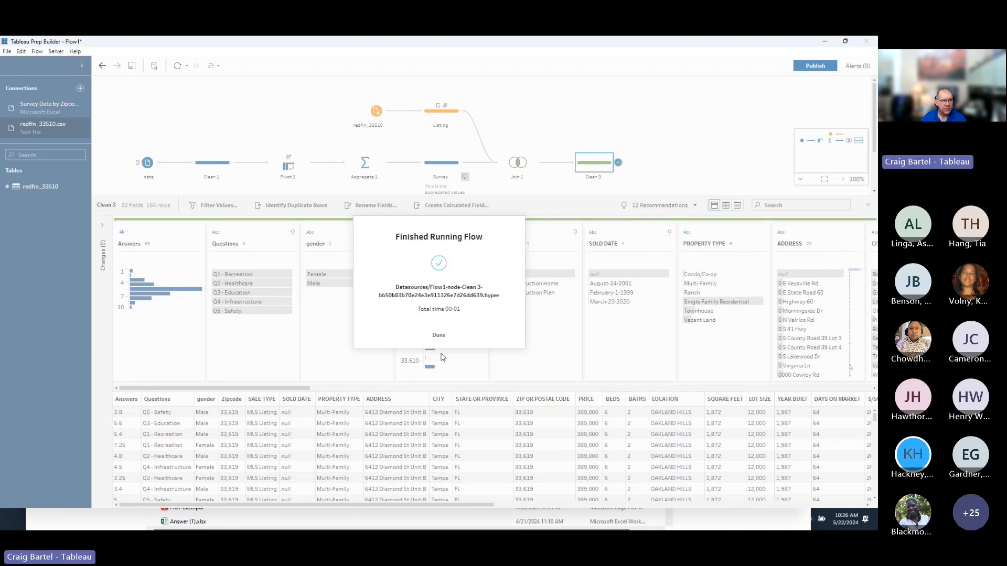
left_click(439, 336)
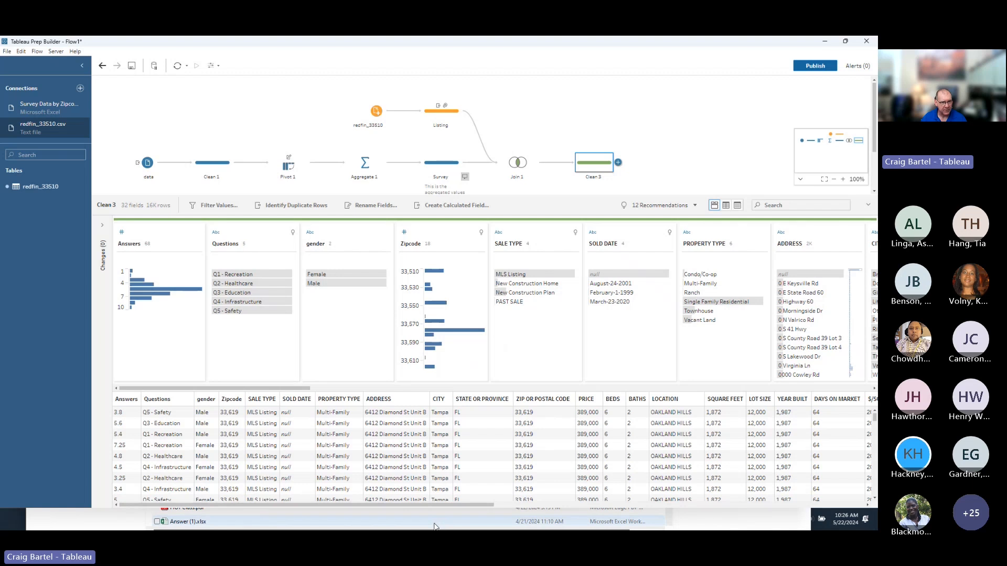
key("alt+Tab")
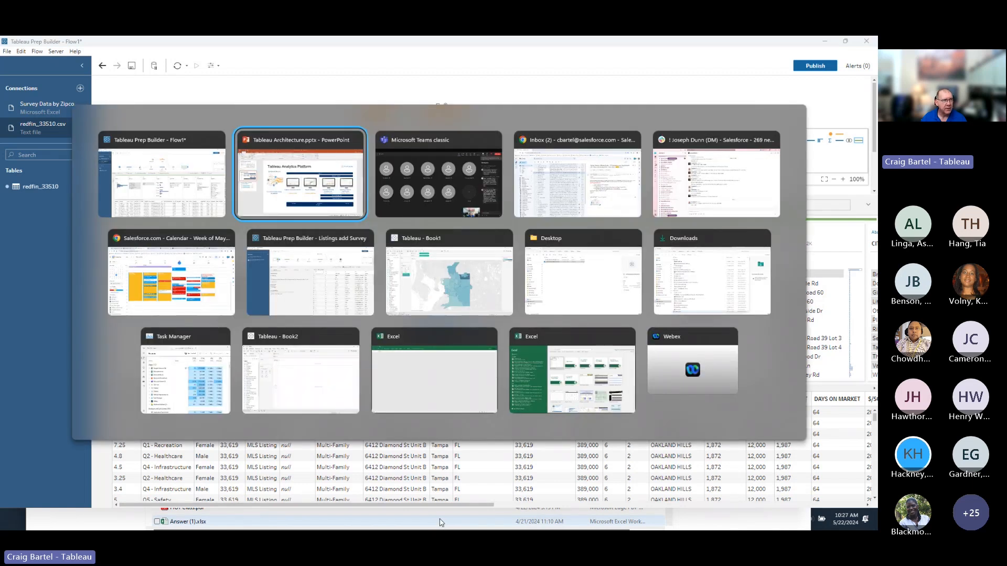
Minimize the Listings add Survey and Flow1 Prep windows to bring the Book2 workbook forward.
key("alt+Tab")
key("alt+Tab")
key("alt+Tab")
key("alt+Tab")
key("alt+Tab")
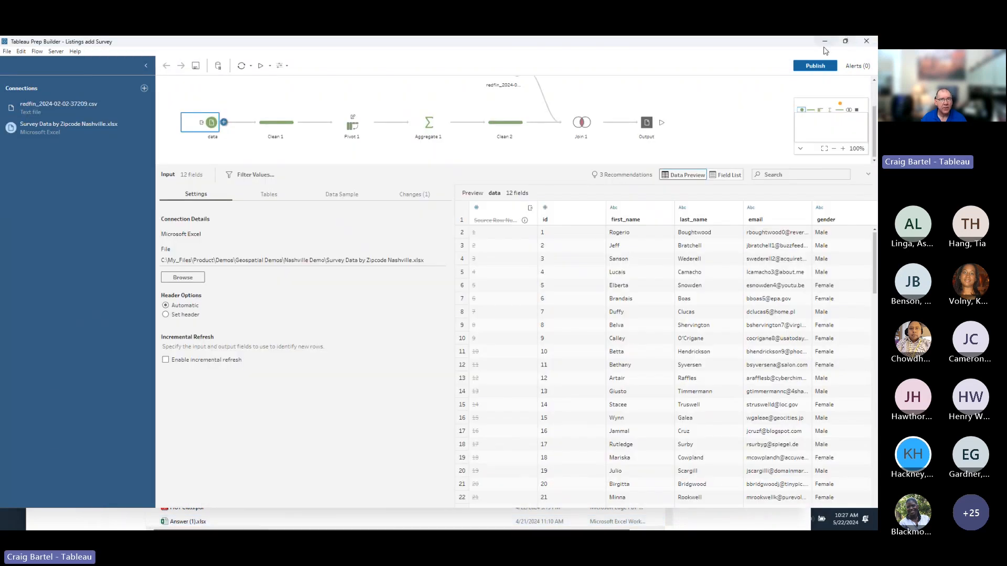
left_click(825, 41)
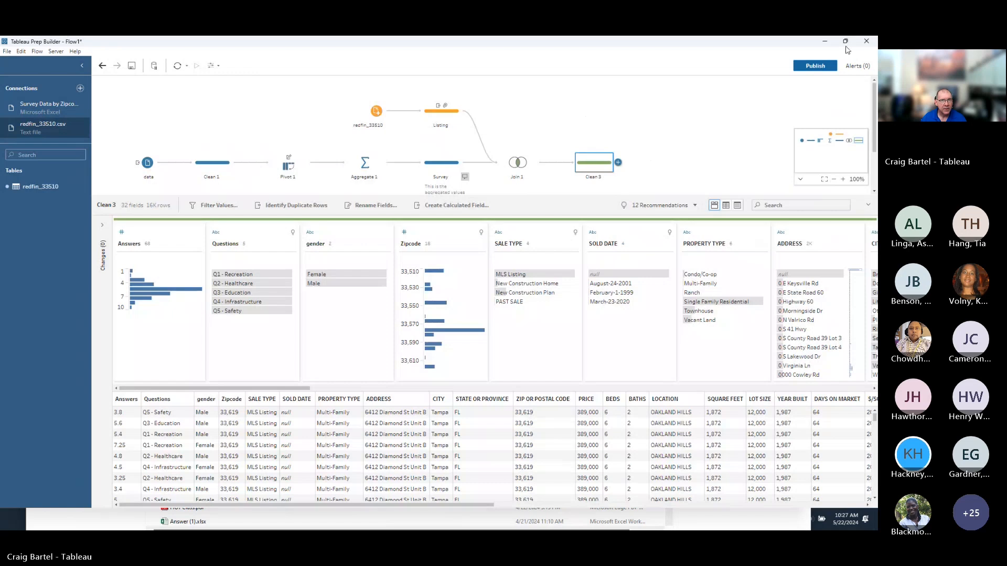
left_click(824, 42)
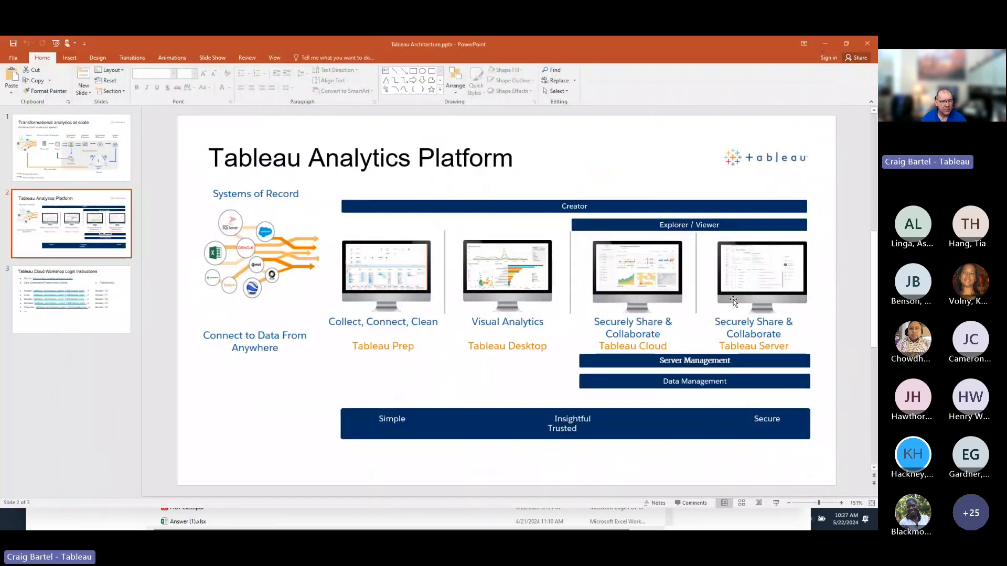
left_click(746, 528)
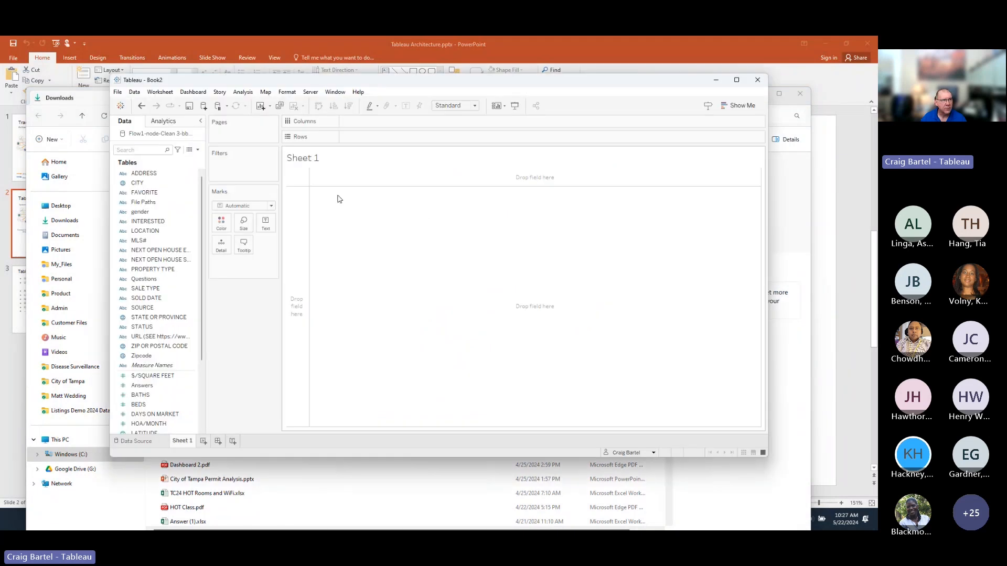
Maximize Book2 and drop ZIP OR POSTAL CODE onto the view to map 18 ZIP points.
double_click(381, 85)
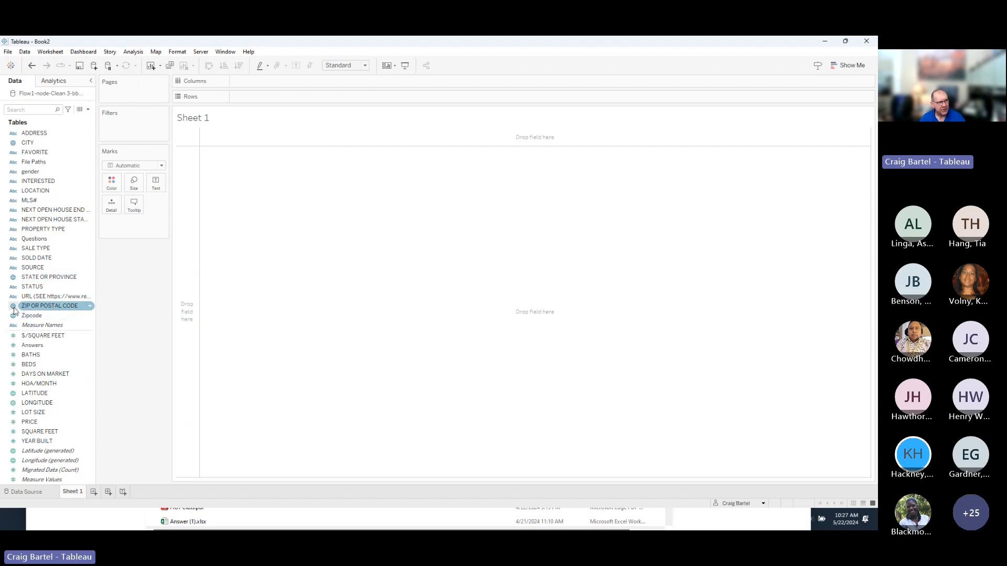
left_click_drag(45, 308, 279, 298)
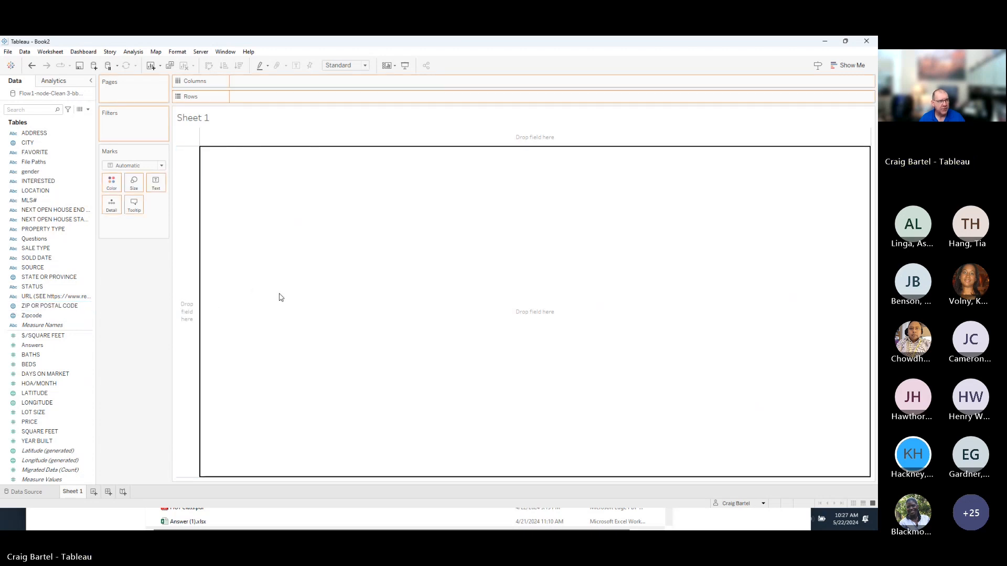
left_click_drag(279, 297, 279, 298)
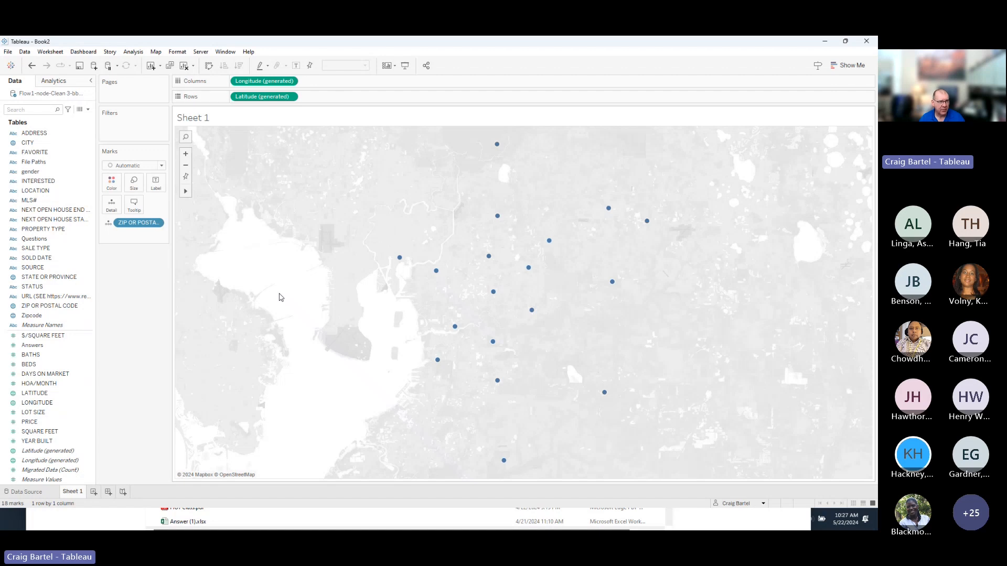
mouse_move(498, 154)
mouse_move(610, 213)
mouse_move(645, 226)
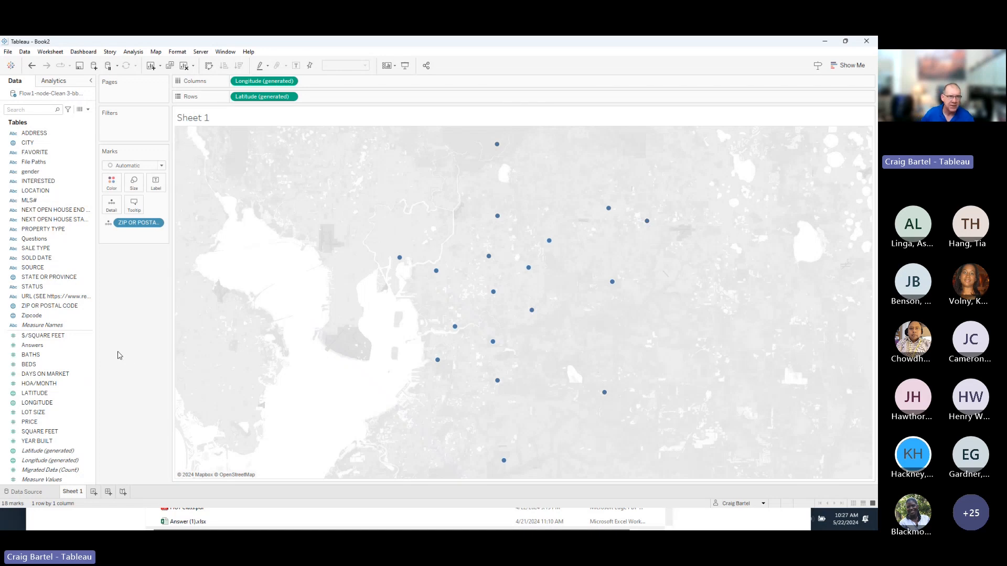
left_click(59, 347)
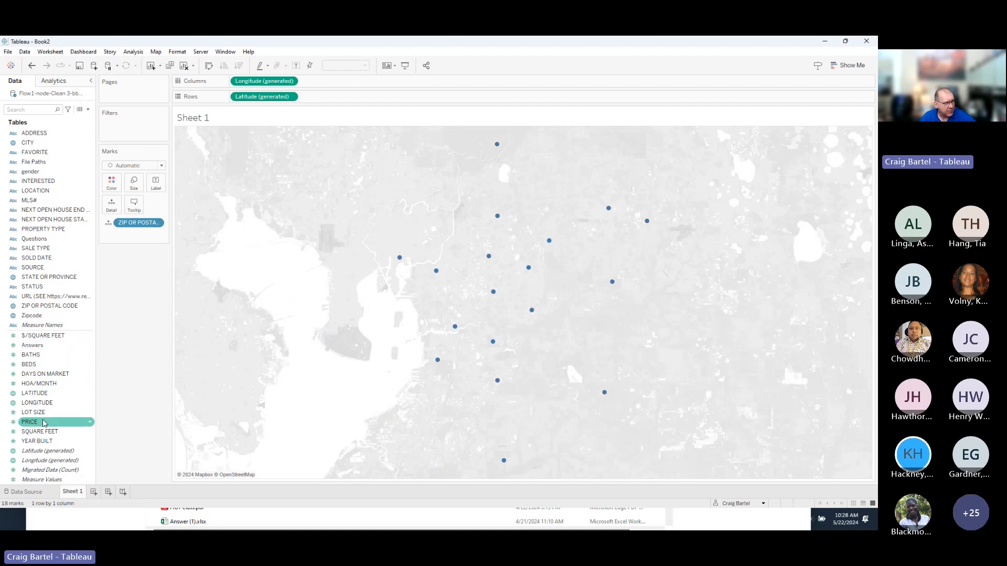
Colour the ZIP map by AVG(PRICE), giving a 55,000 to 2,000,000 legend.
left_click_drag(44, 423, 111, 185)
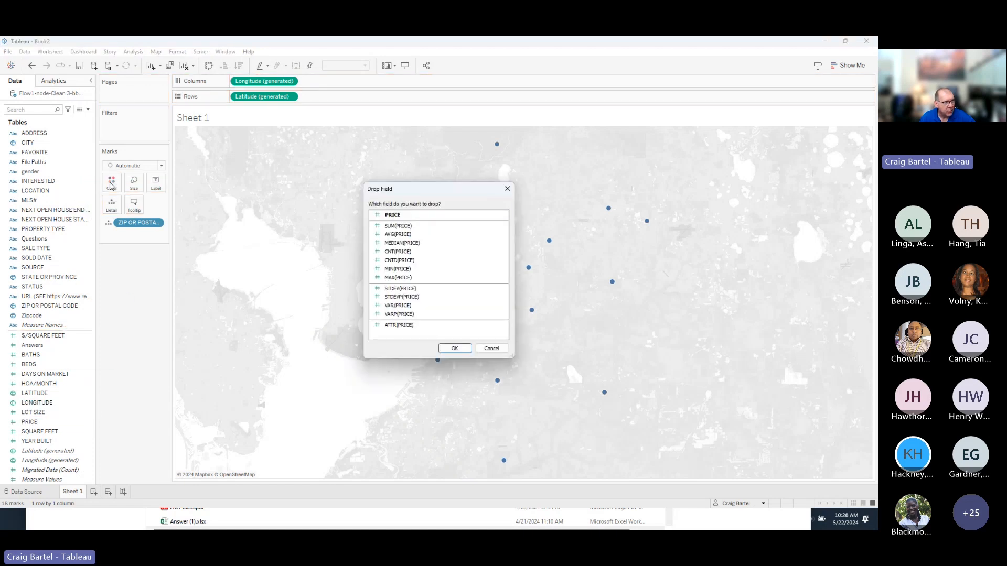
left_click(397, 235)
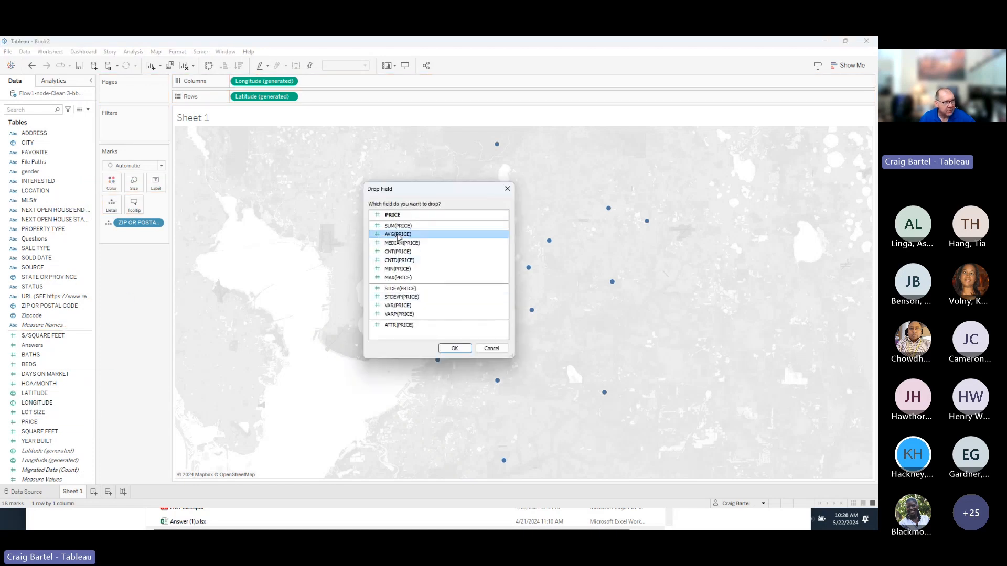
left_click(452, 349)
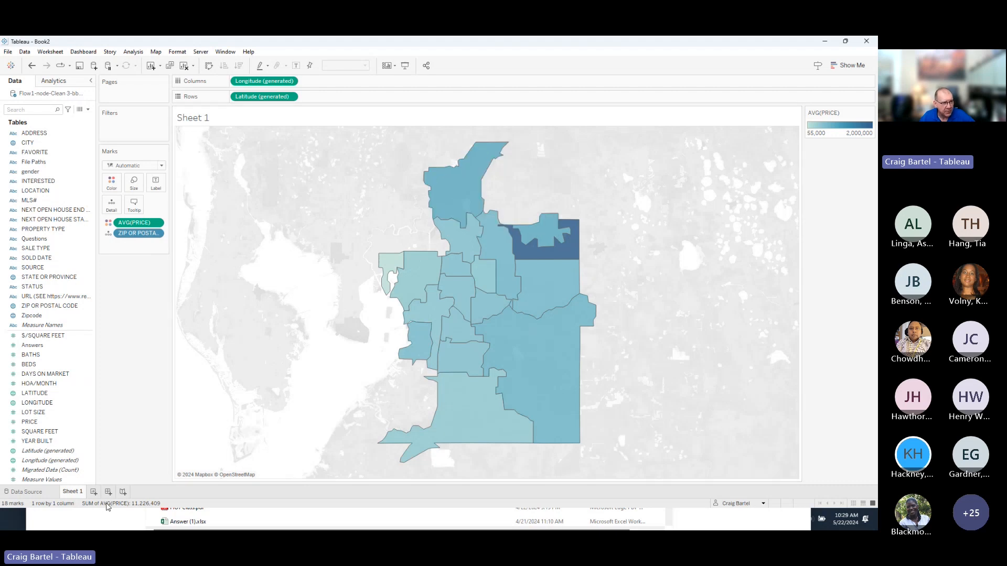
On a new Sheet 2, add AVG(Answers) to the empty view as a single bar.
left_click(94, 492)
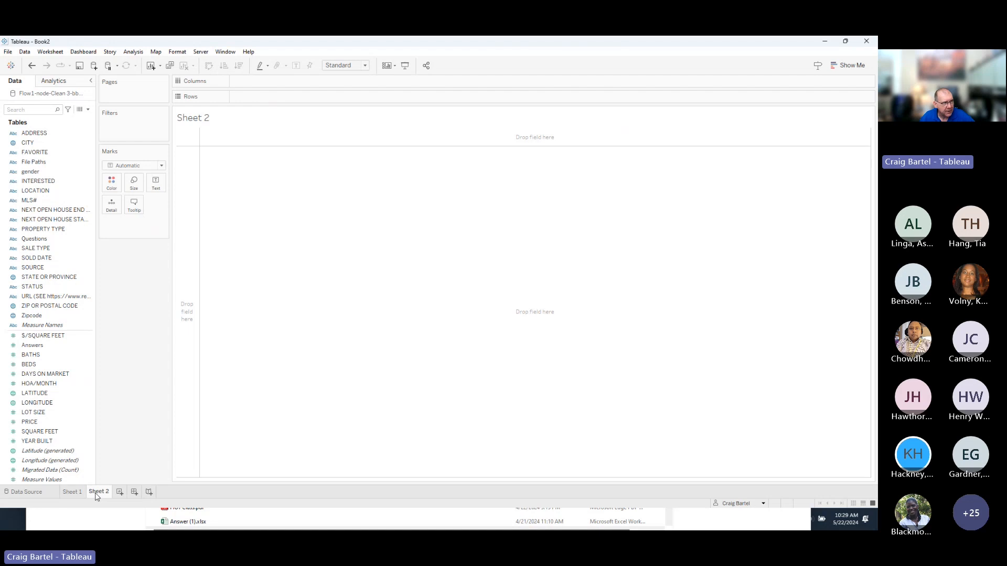
left_click(88, 423)
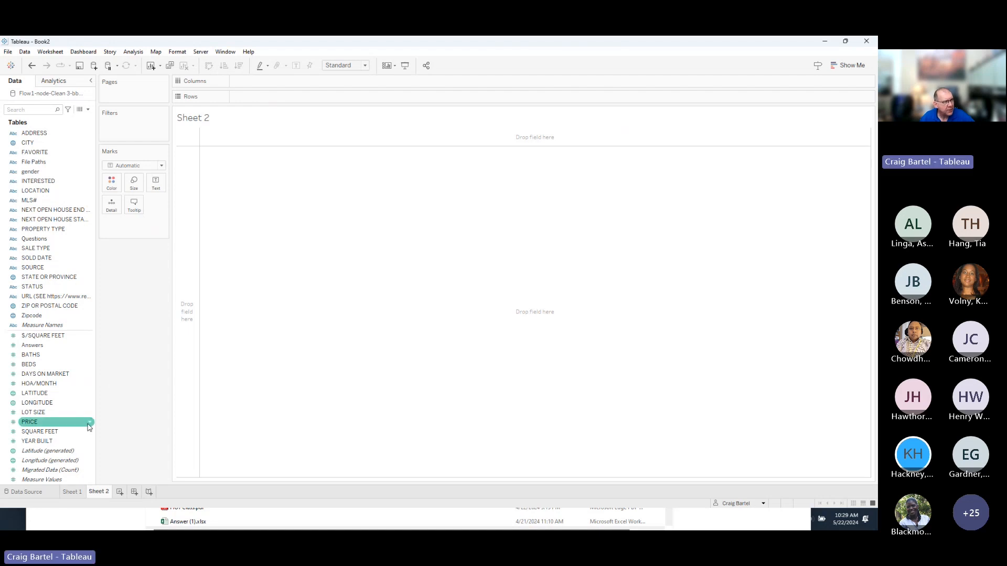
left_click(47, 346)
mouse_move(47, 349)
left_mouse_down()
mouse_move(200, 216)
mouse_move(308, 101)
left_mouse_up()
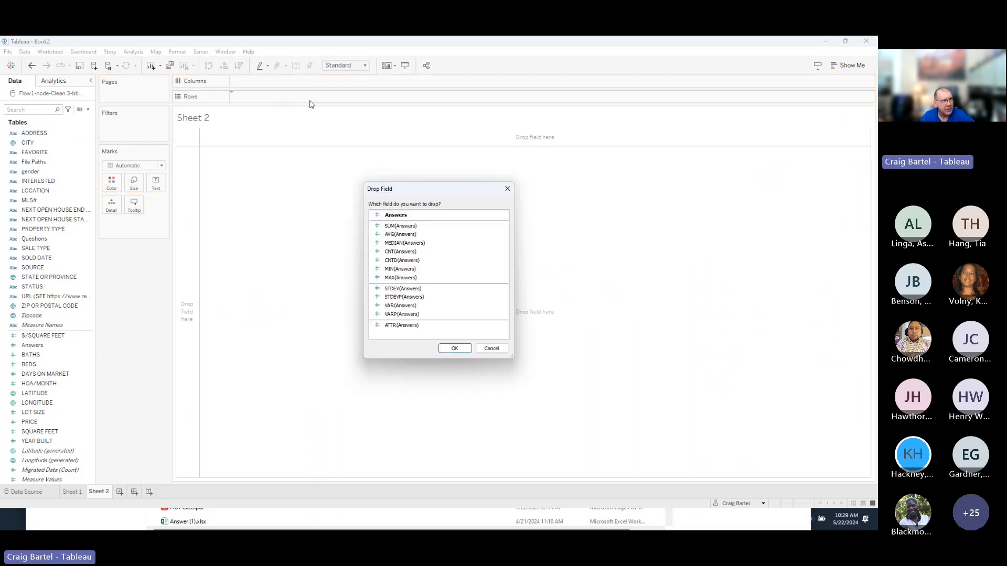
left_click(403, 235)
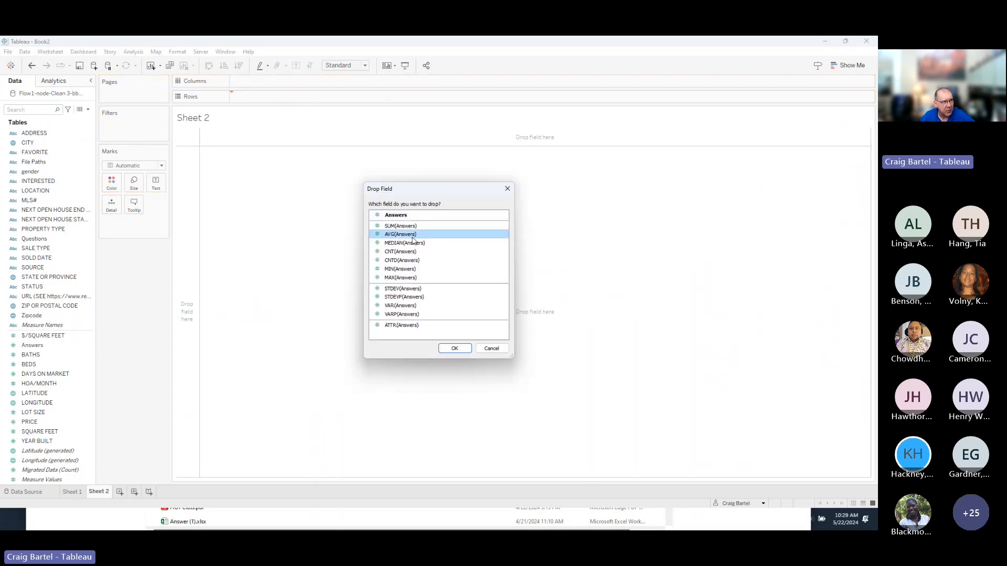
left_click(455, 348)
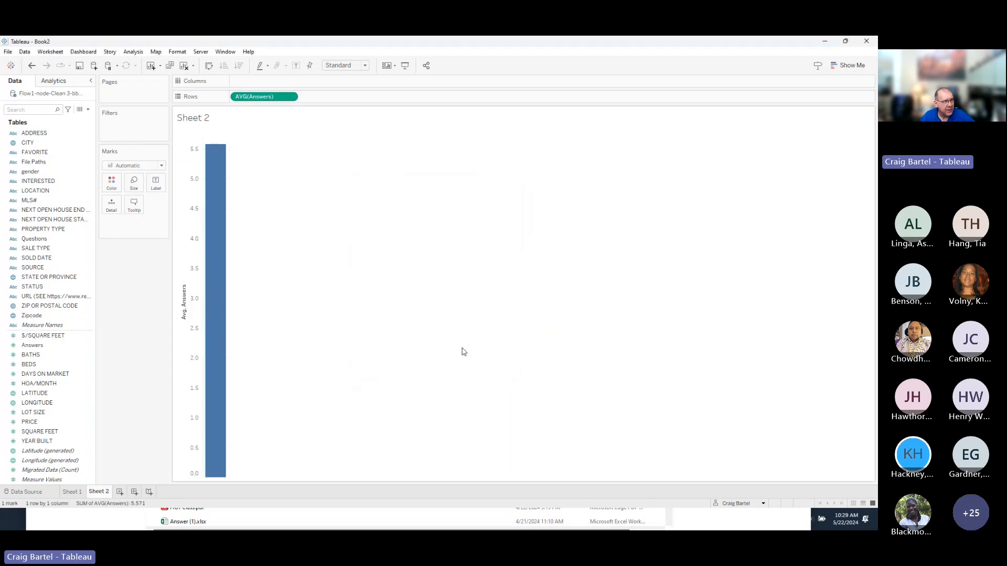
mouse_move(221, 193)
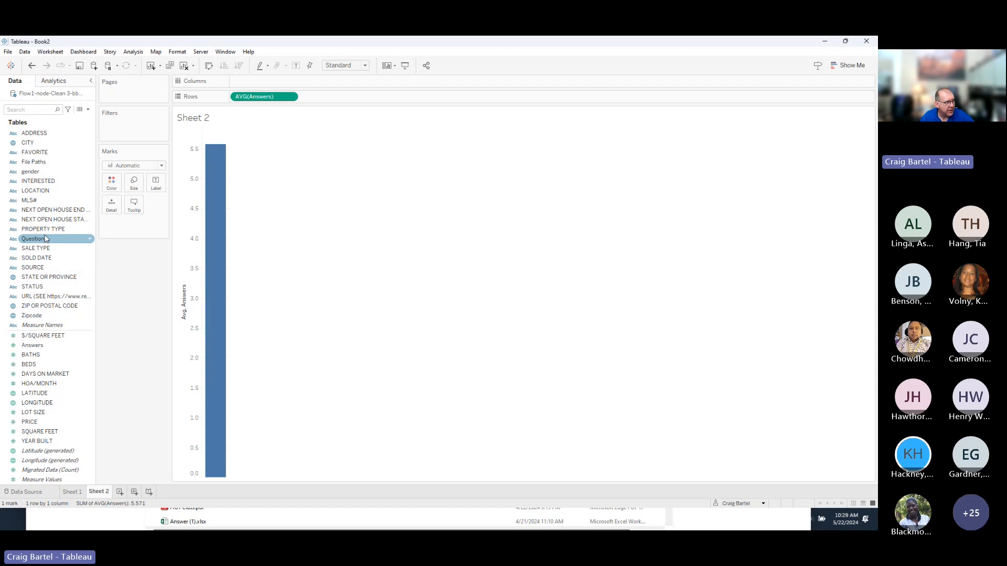
Split the bar by question into labelled horizontal bars filling the view, then return to Sheet 1.
left_click_drag(35, 239, 257, 83)
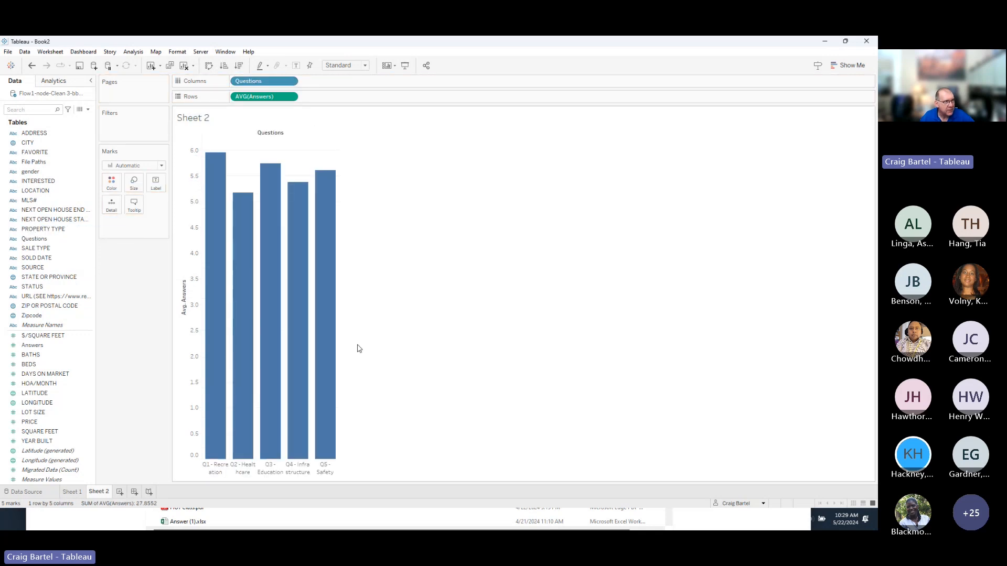
left_click(355, 65)
left_click(339, 98)
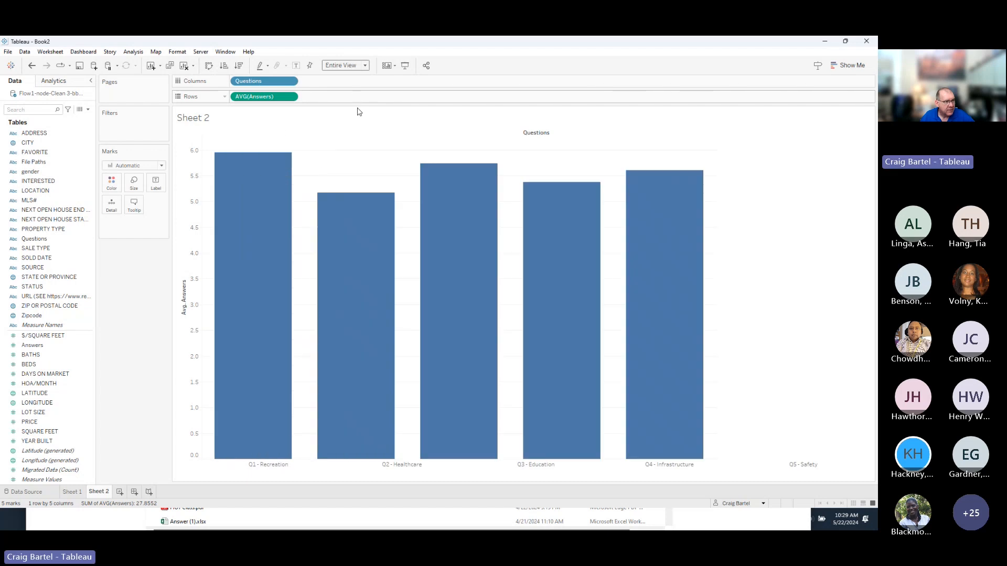
left_click(209, 66)
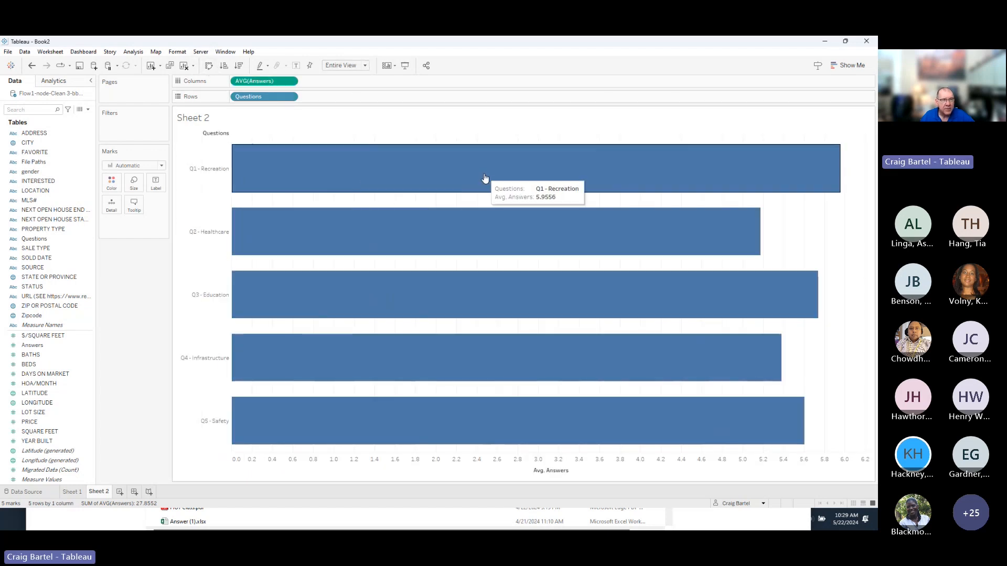
left_click(296, 67)
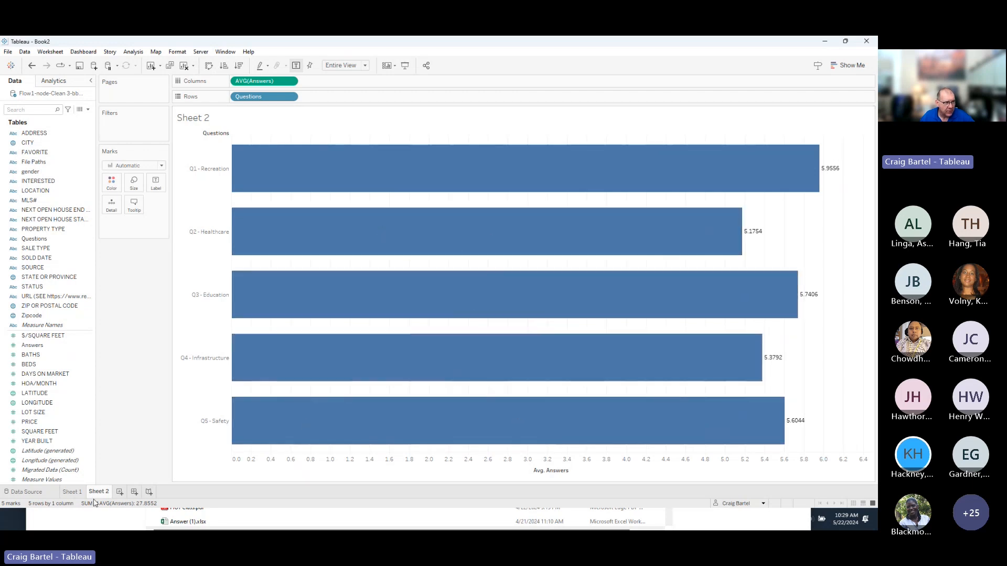
left_click(72, 492)
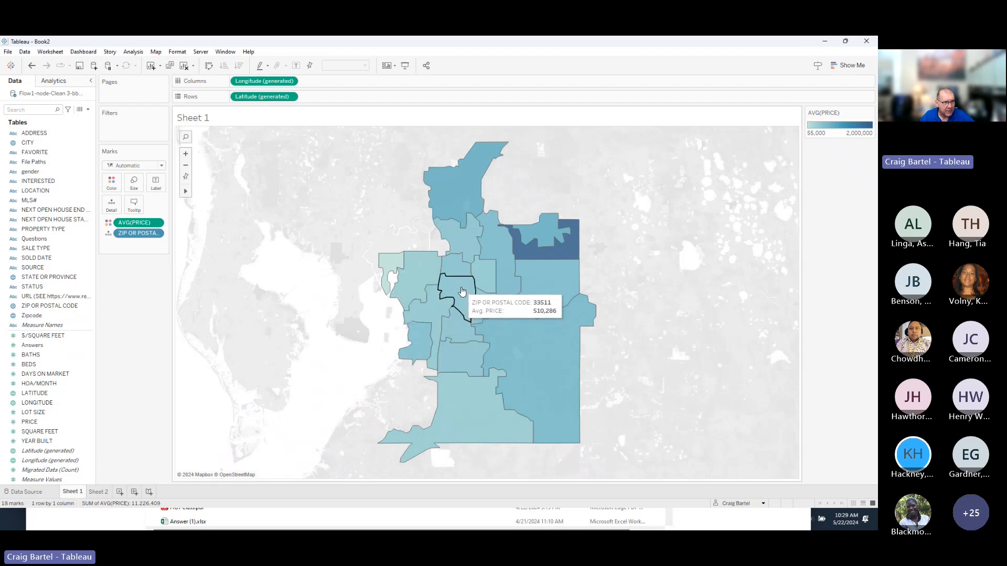
Insert the Sheet 2 survey chart into the map tooltip after the <AVG(PRICE)> line.
left_click(135, 205)
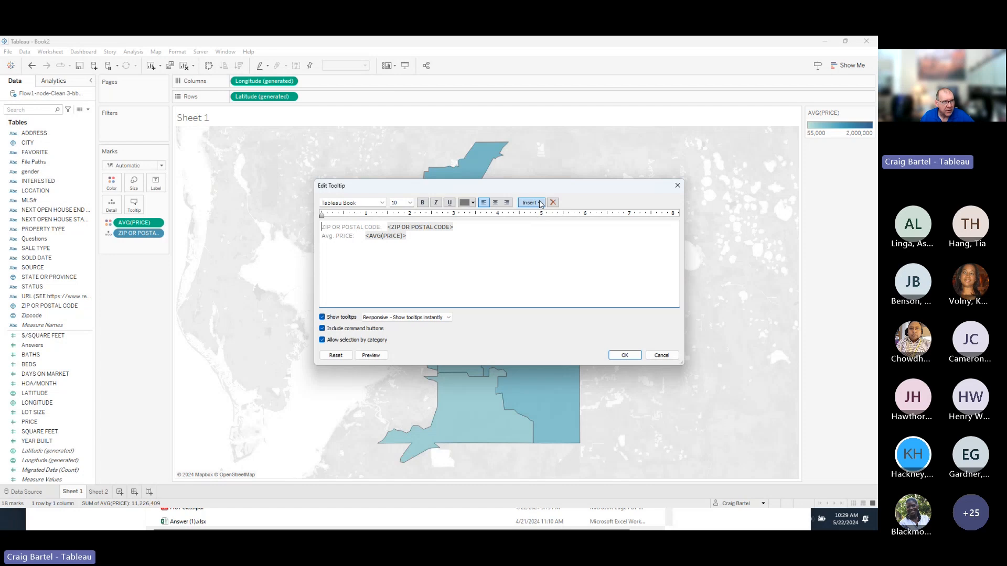
left_click(450, 239)
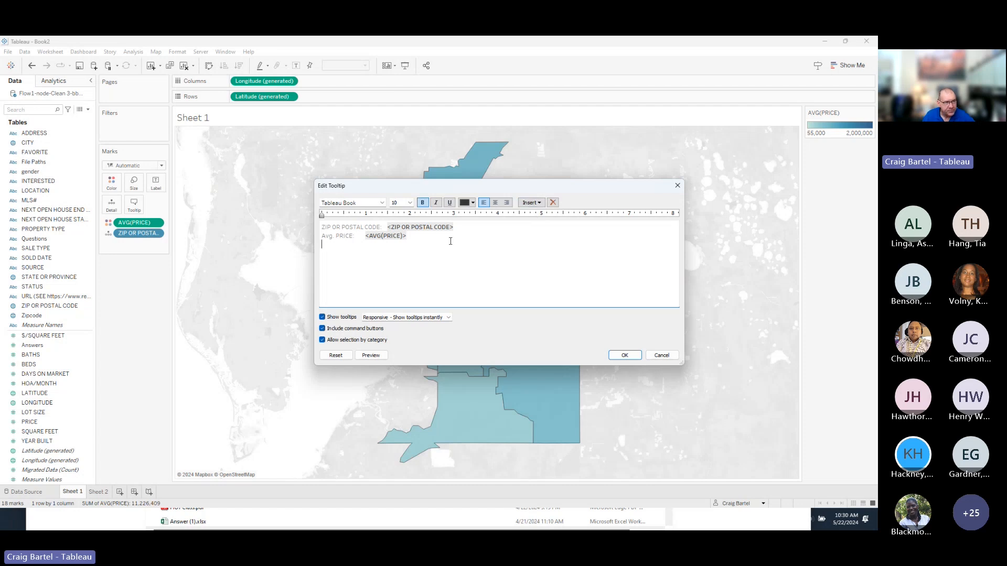
left_click(532, 203)
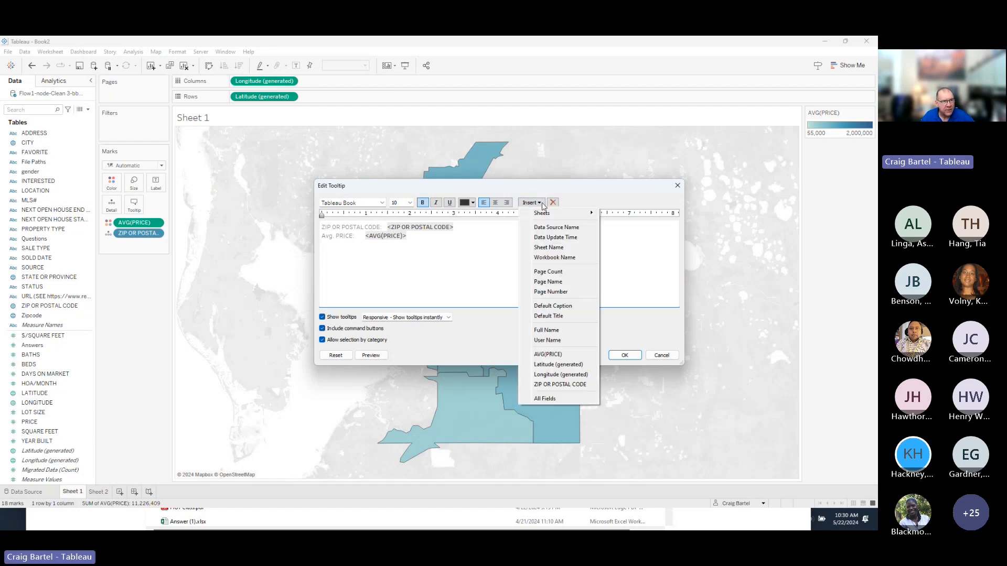
mouse_move(556, 210)
left_click(641, 215)
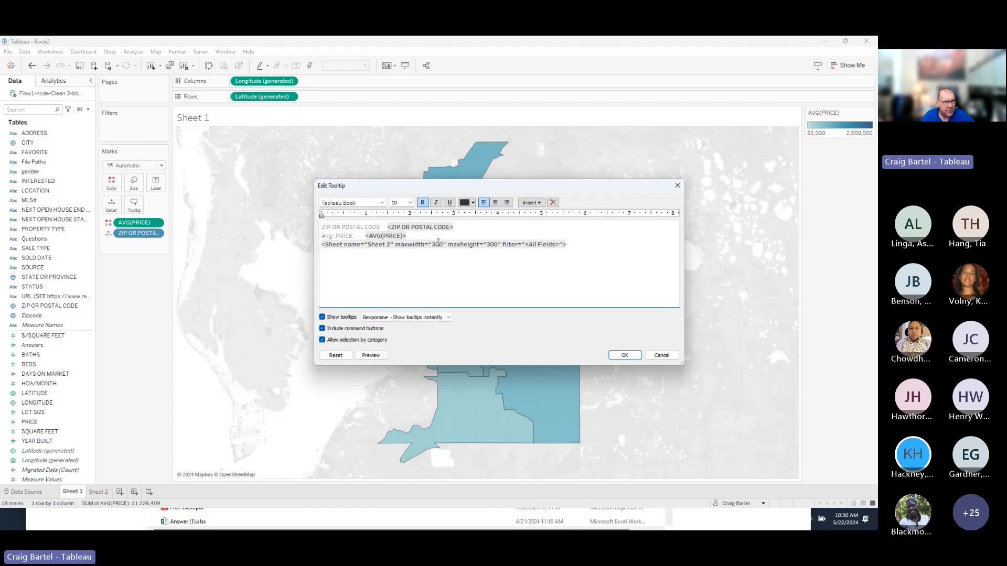
triple_click(490, 241)
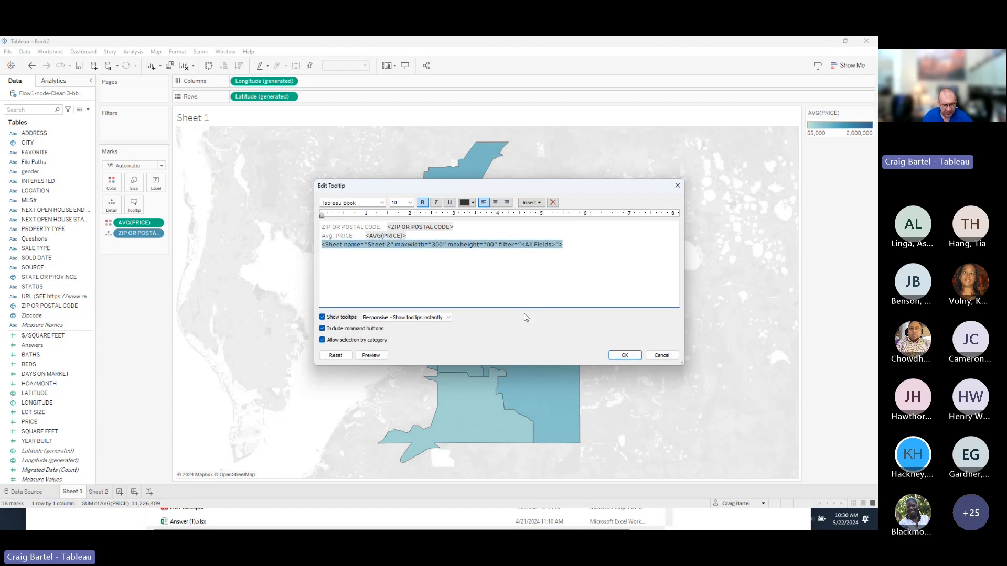
left_click(625, 355)
mouse_move(551, 348)
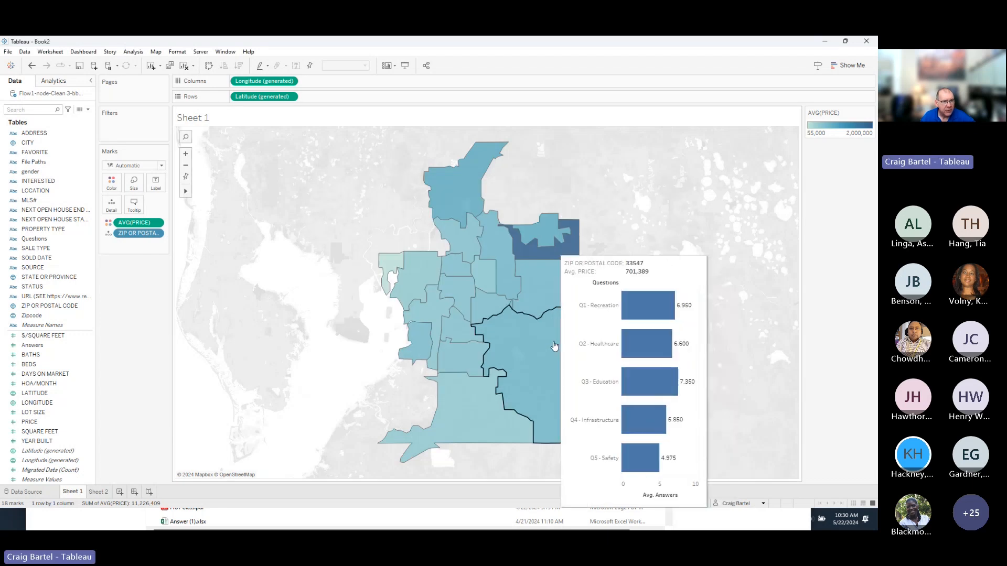
mouse_move(539, 293)
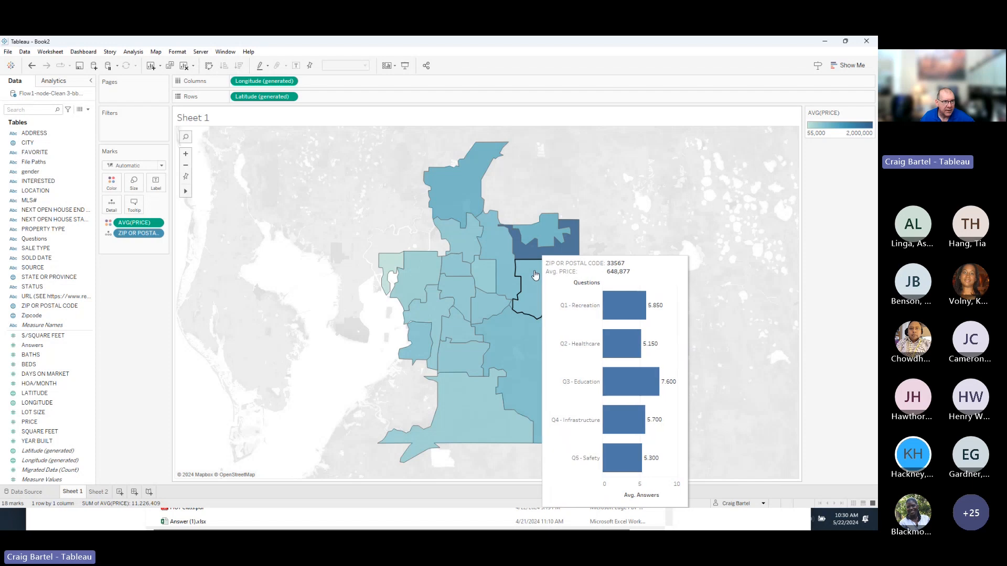
mouse_move(534, 254)
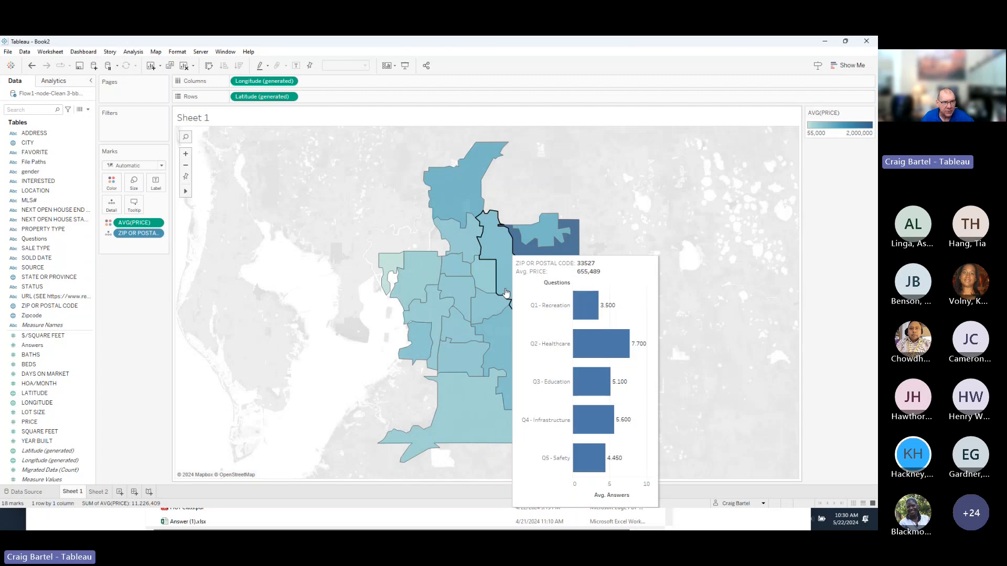
left_click(472, 341)
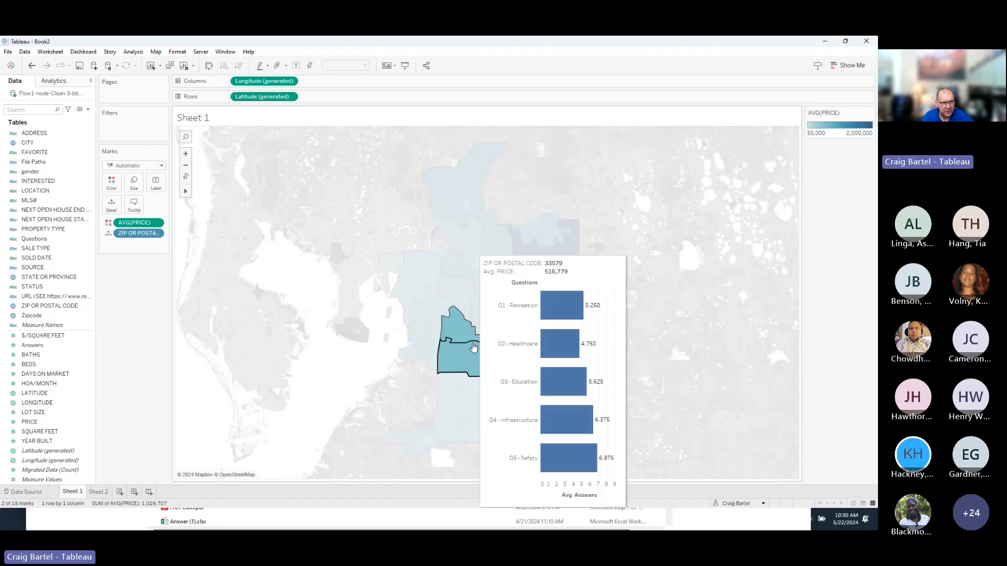
left_click(679, 301)
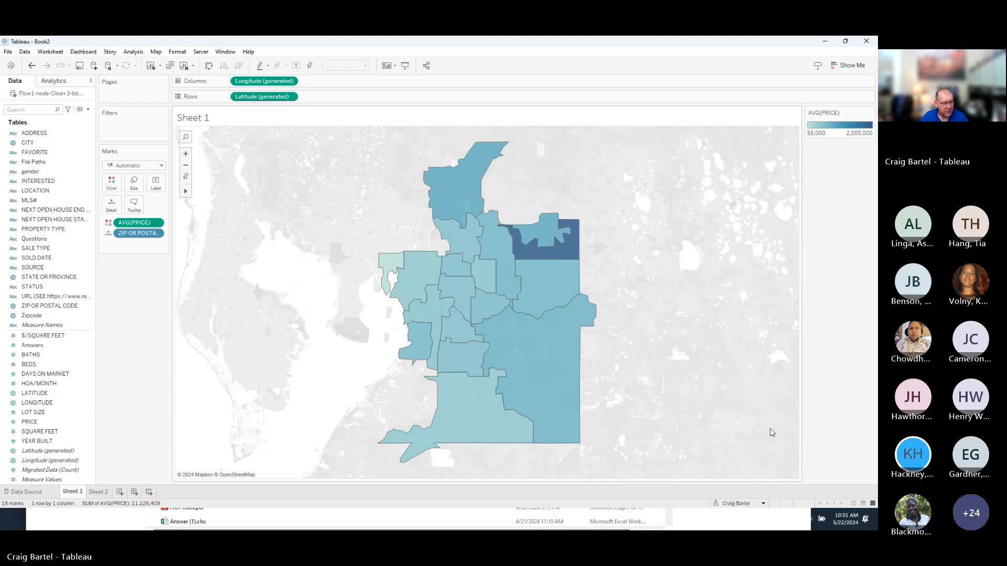
In Tableau Prep, inspect Join 1's inner join of Survey Zipcode equal to Listing ZIP OR POSTAL CODE.
key("alt+Tab")
key("alt+Tab")
key("alt+Tab")
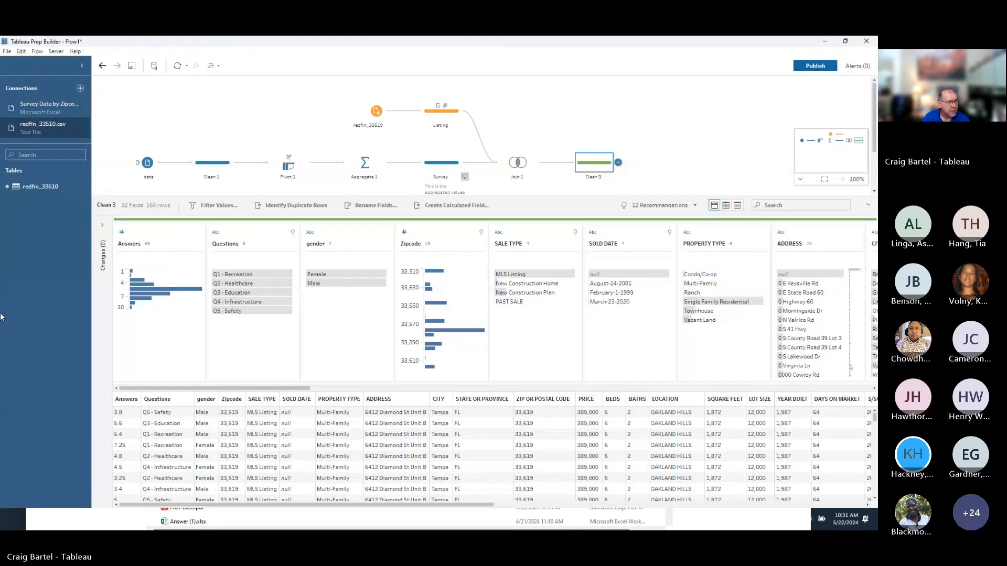
left_click(513, 166)
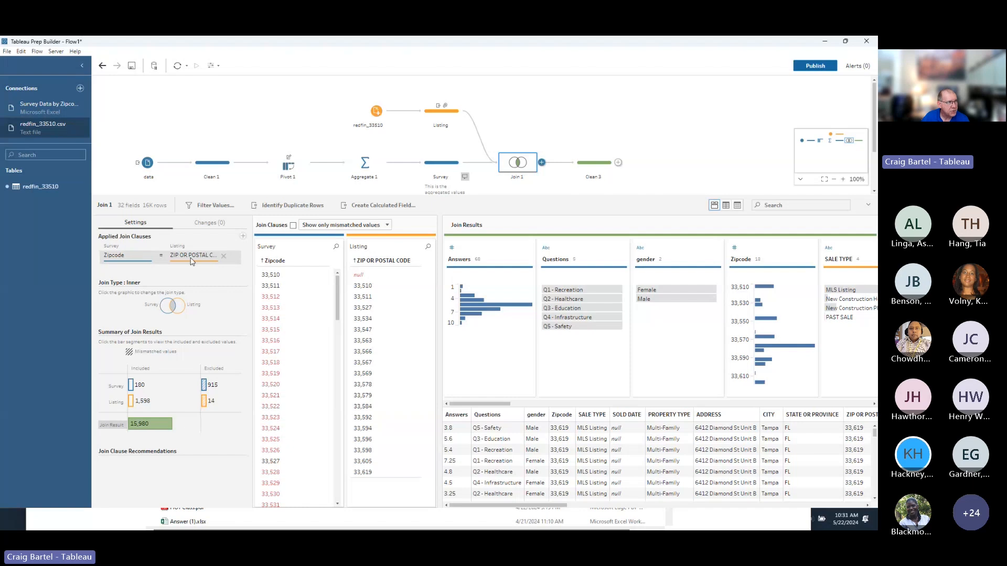
left_click(192, 261)
left_click(203, 267)
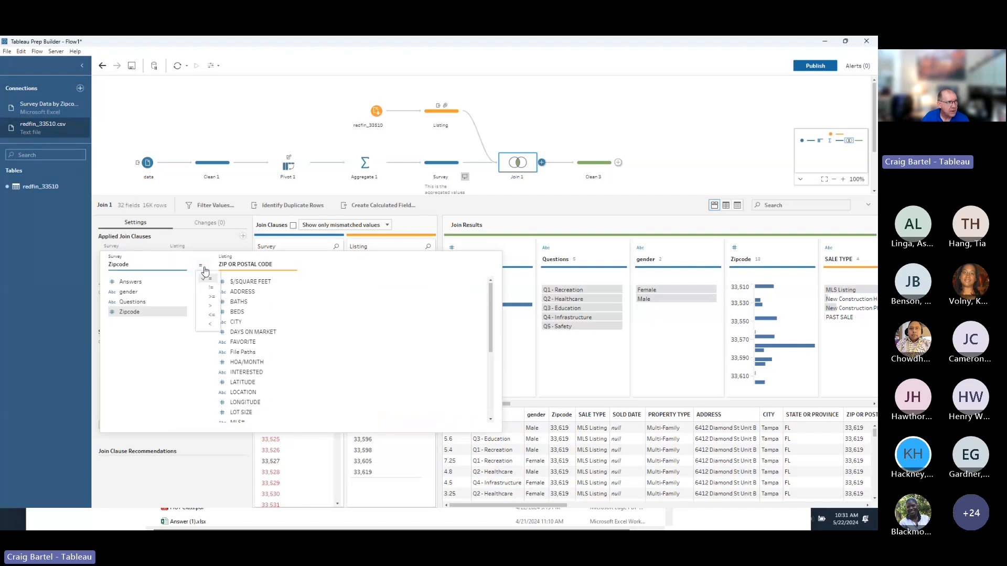
left_click(213, 244)
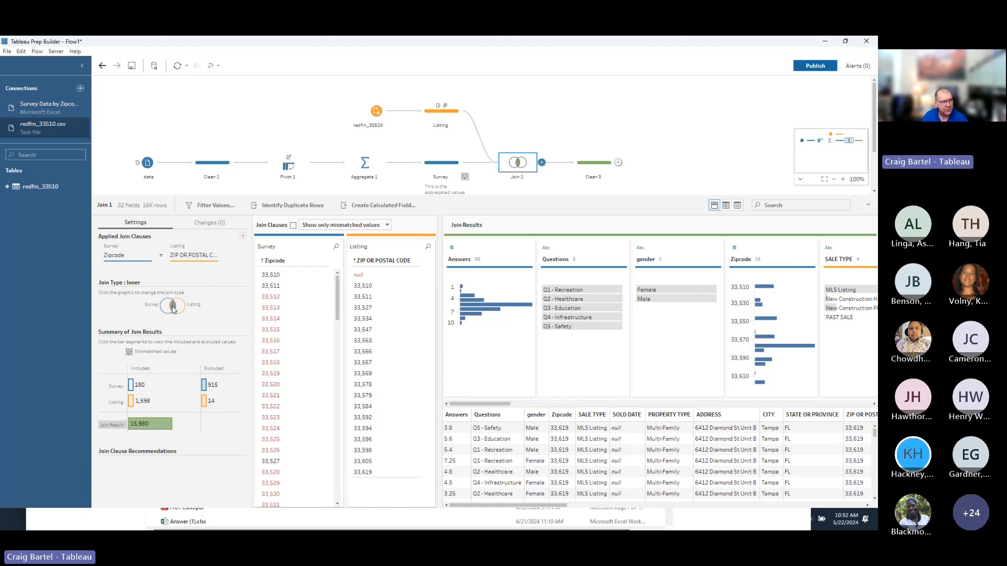
left_click(162, 259)
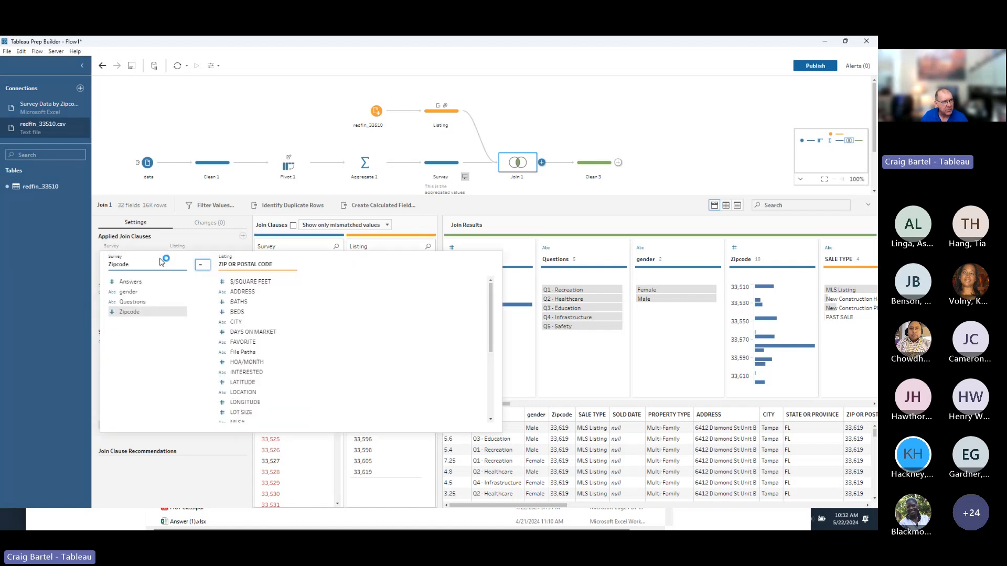
left_click(200, 267)
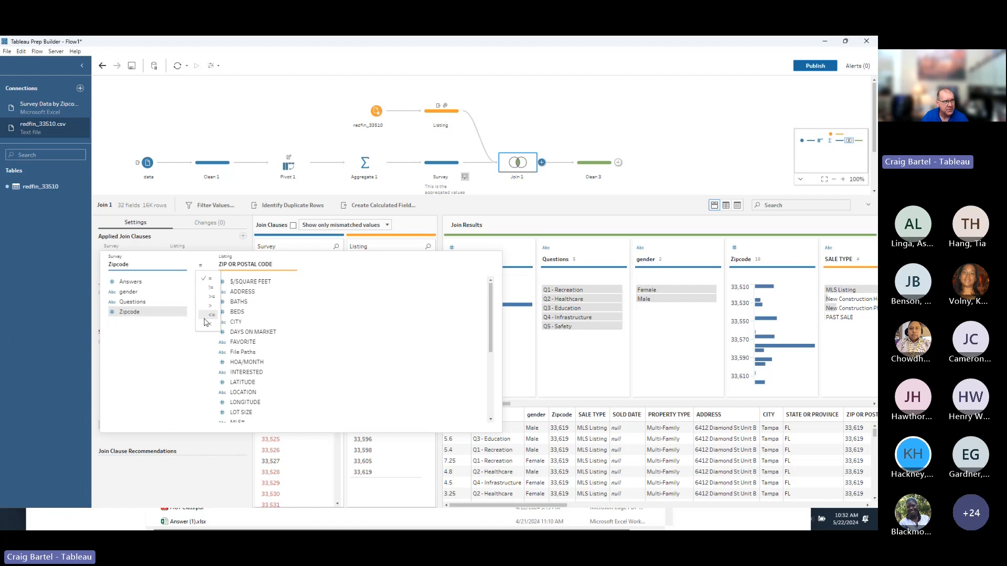
left_click(213, 248)
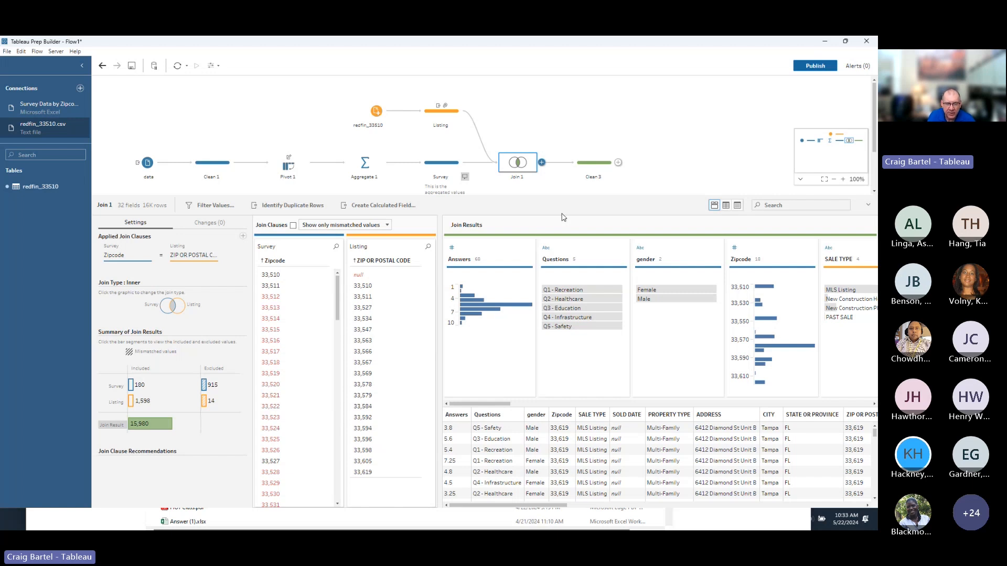
key("alt+Tab")
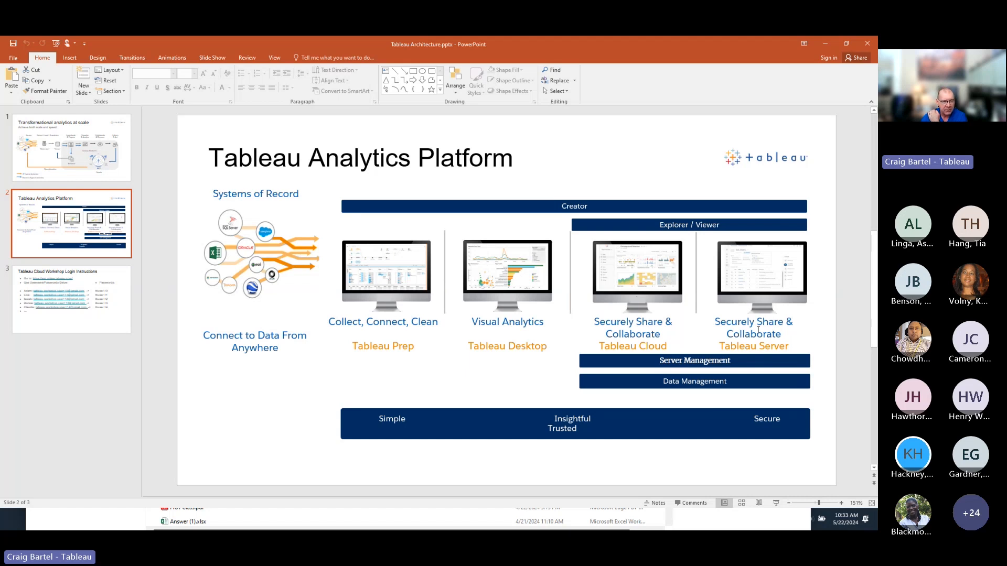
key("alt+Tab")
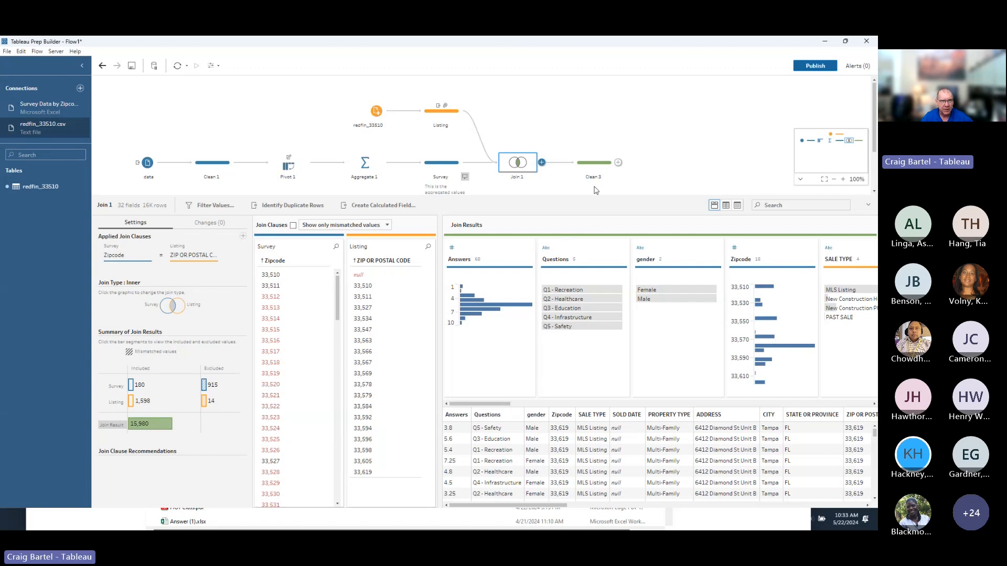
Add an Output step after Clean 3 and review its Save output to destinations.
left_click(619, 164)
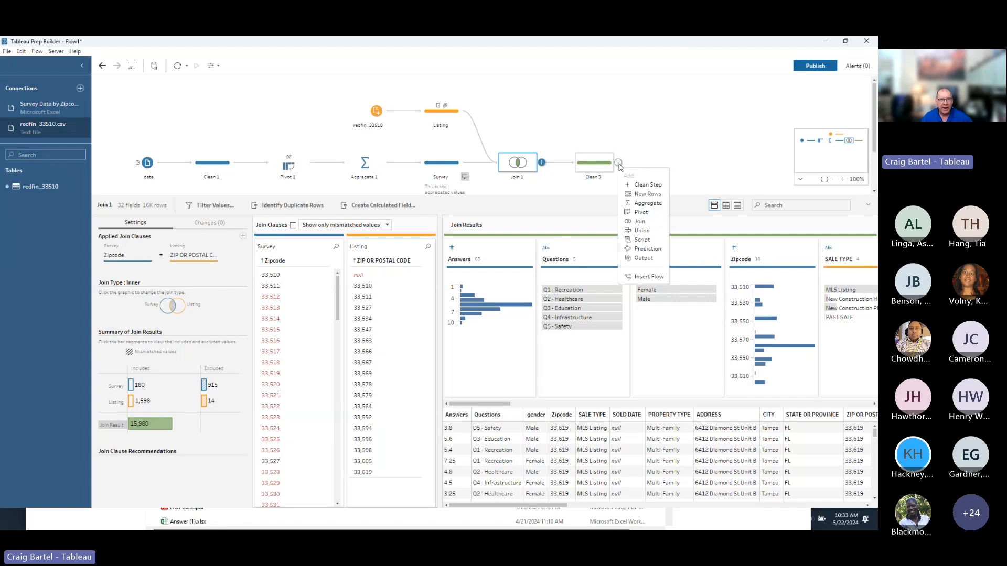
left_click(645, 259)
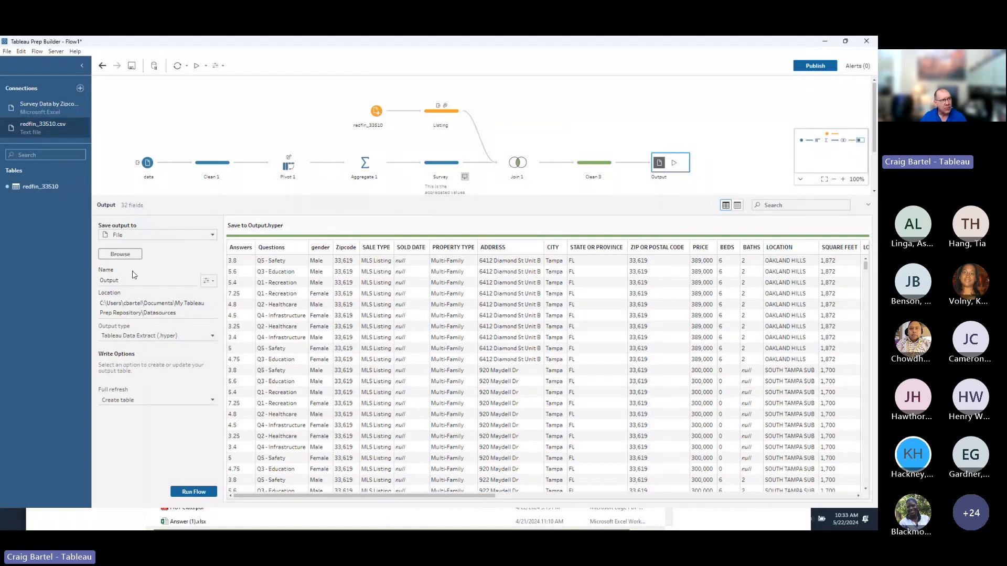
left_click(211, 235)
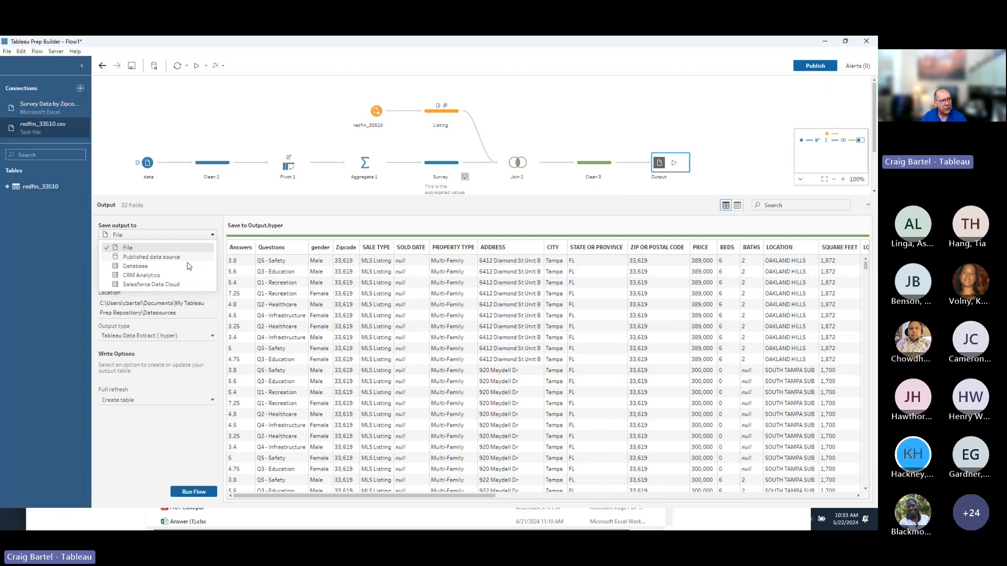
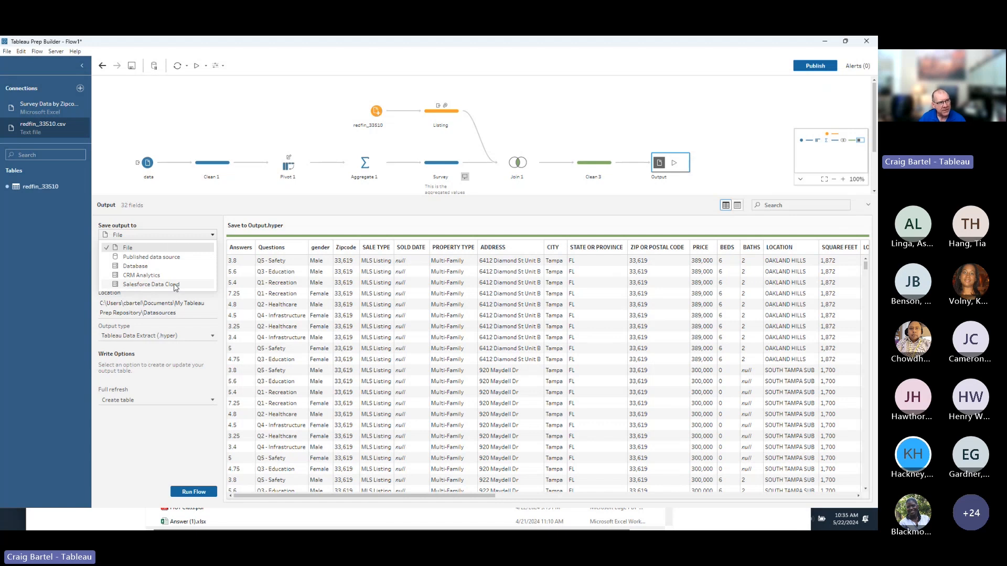
Keep the output saving to a file and creating a fresh table each run.
left_click(175, 249)
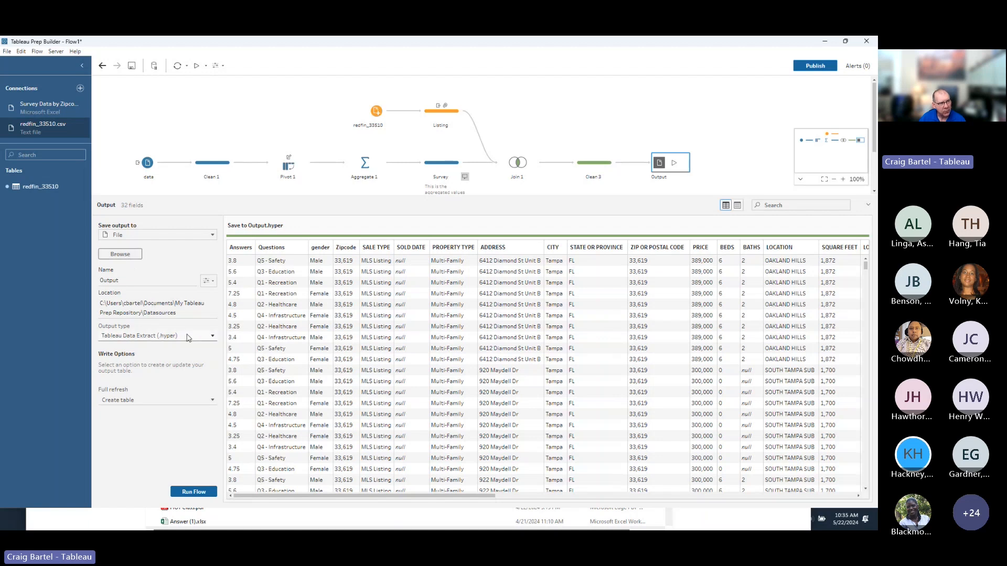
left_click(209, 337)
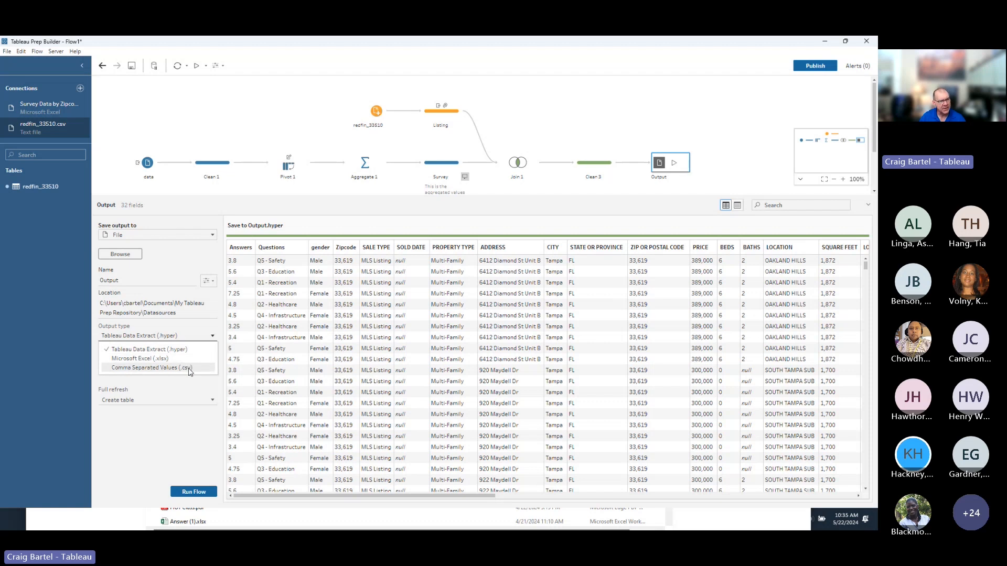
left_click(213, 402)
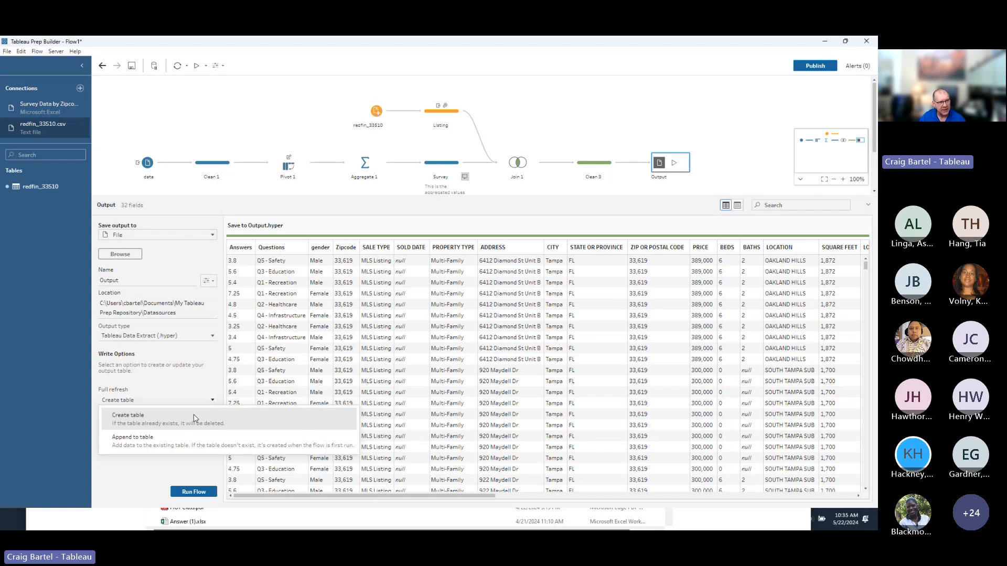
left_click(185, 383)
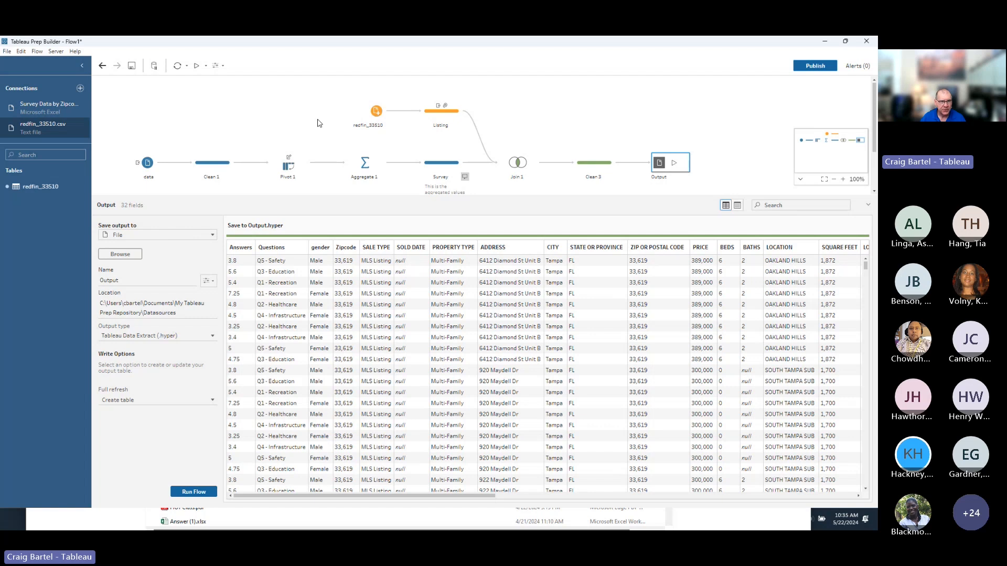
Sign in to Tableau Cloud with the account username and password, then switch to PowerPoint.
left_click(54, 53)
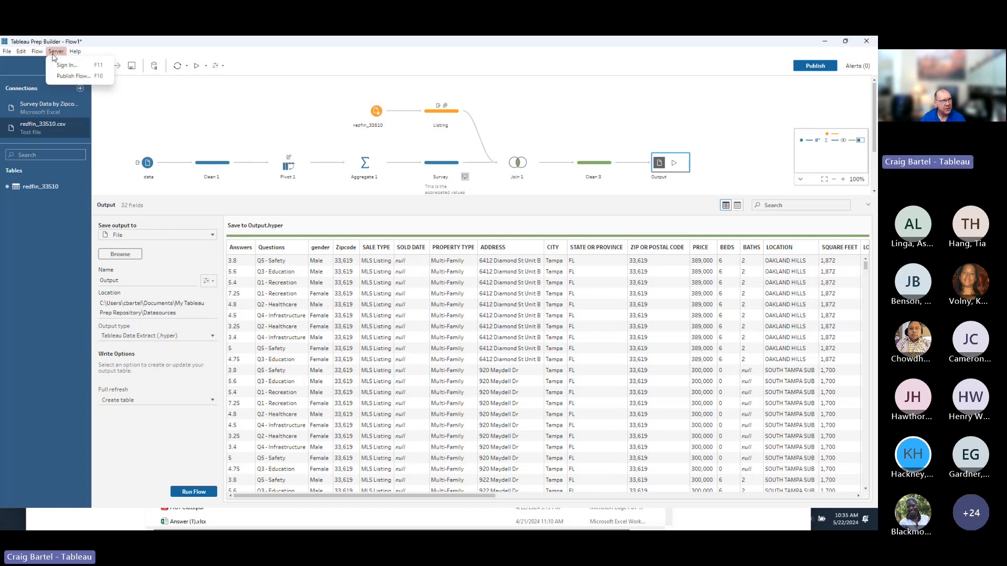
left_click(65, 64)
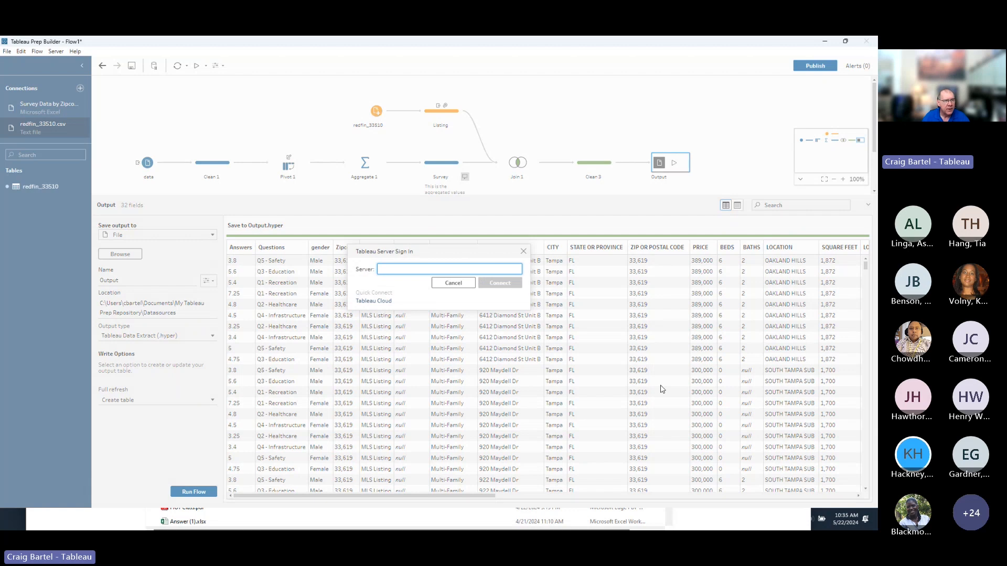
left_click(373, 301)
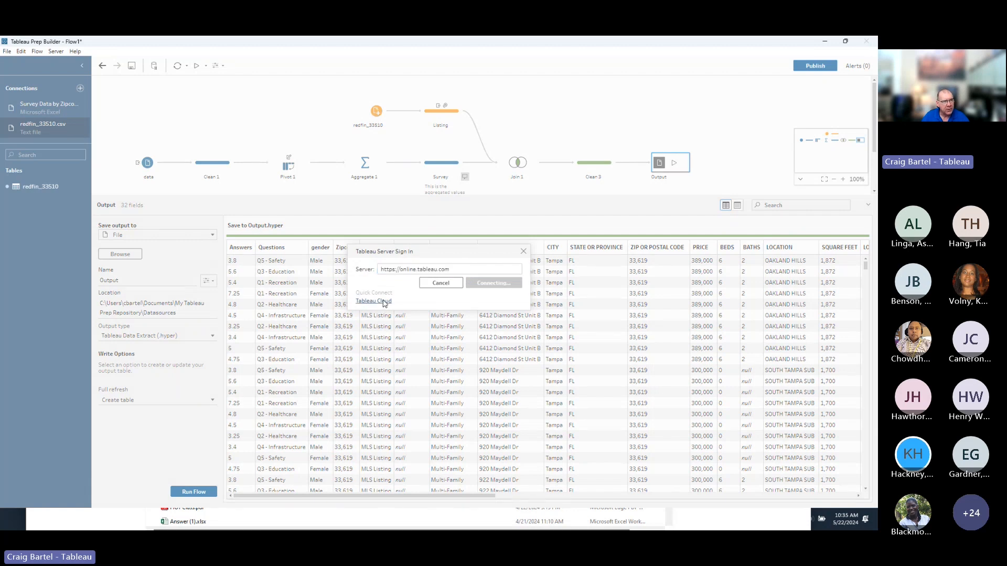
left_click(442, 284)
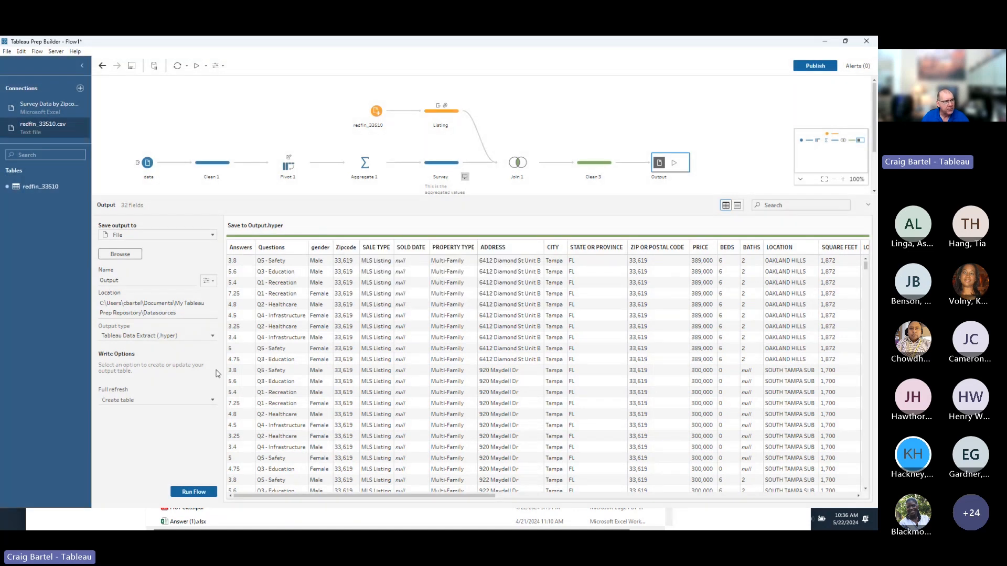
left_click(61, 54)
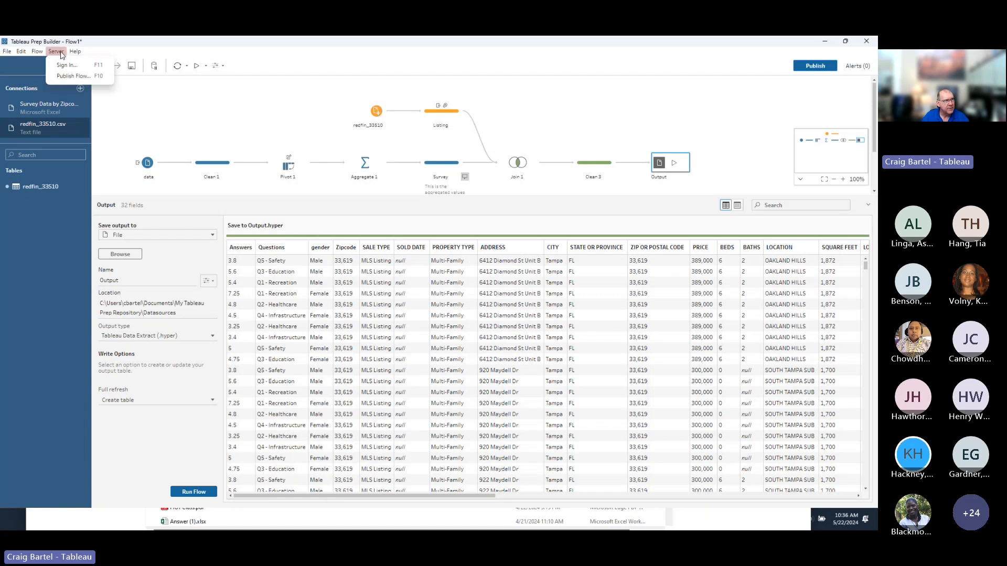
left_click(66, 65)
left_click(382, 309)
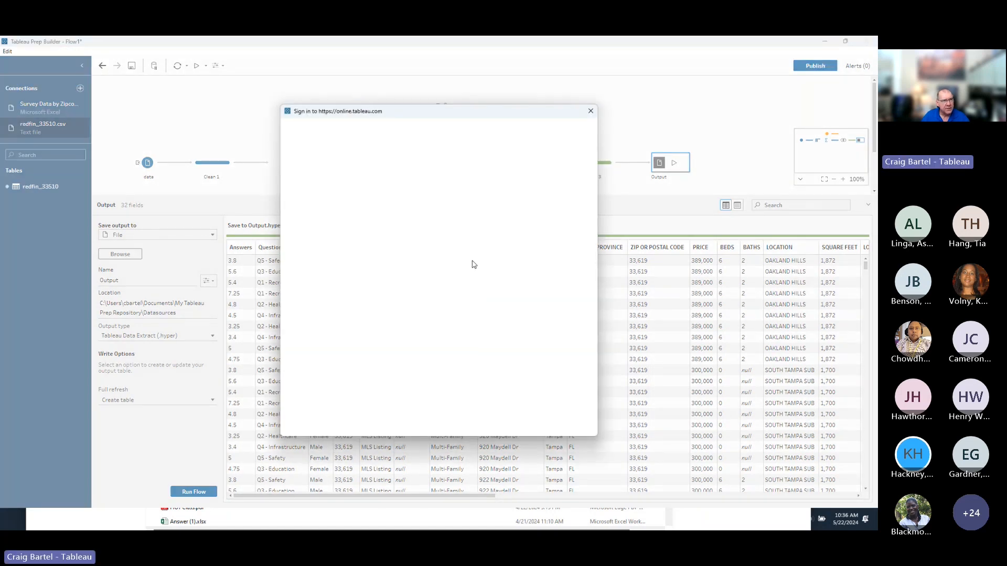
left_click(468, 249)
type("cbartel")
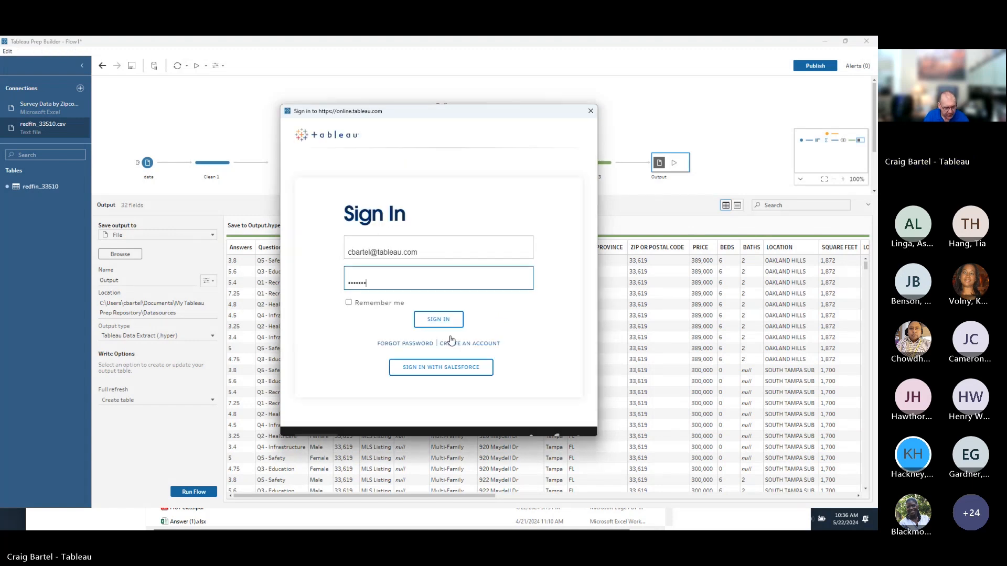
type("•")
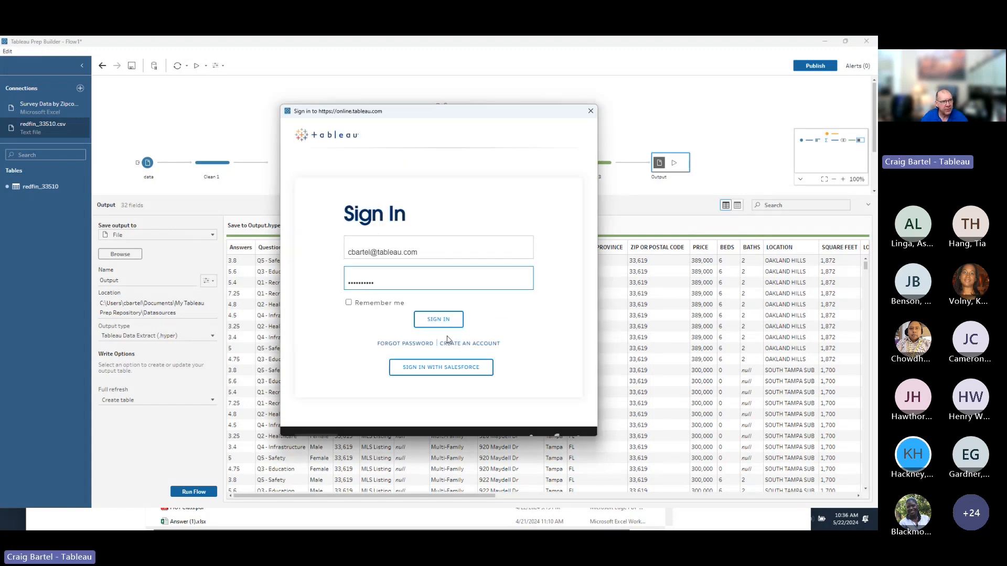
left_click(449, 321)
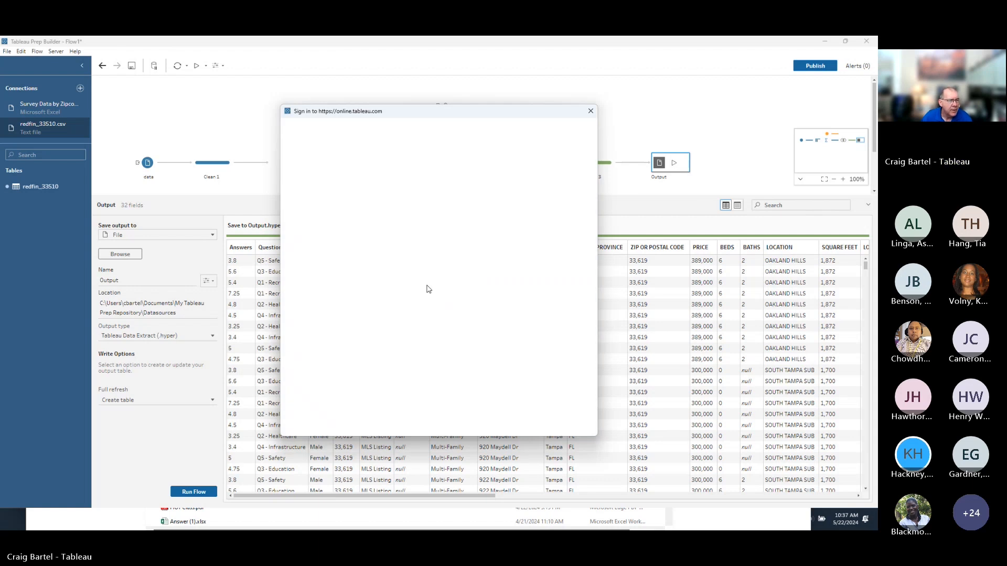
key("alt+Tab")
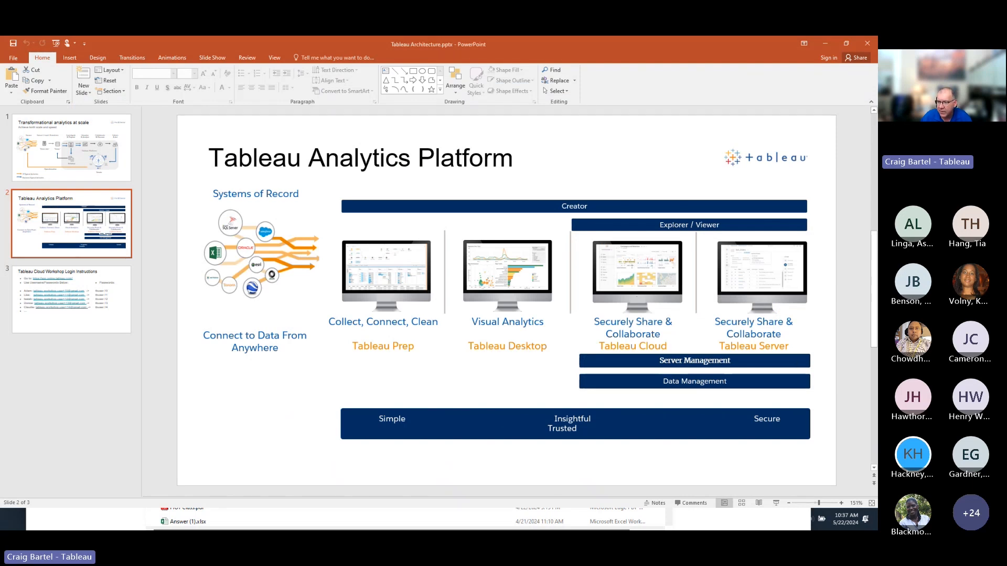
Switch from PowerPoint back to the Tableau Prep Builder Flow1 window.
key("alt+Tab")
key("alt+Tab")
key("alt+Tab")
key("alt+Tab")
key("alt+Tab")
key("alt+Tab")
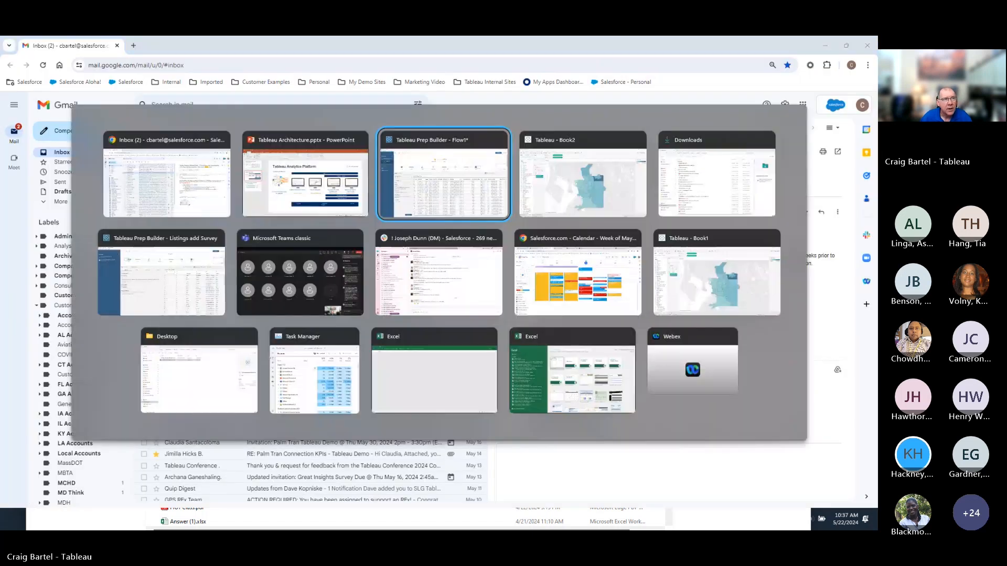
key("alt+Tab")
key("alt+Tab")
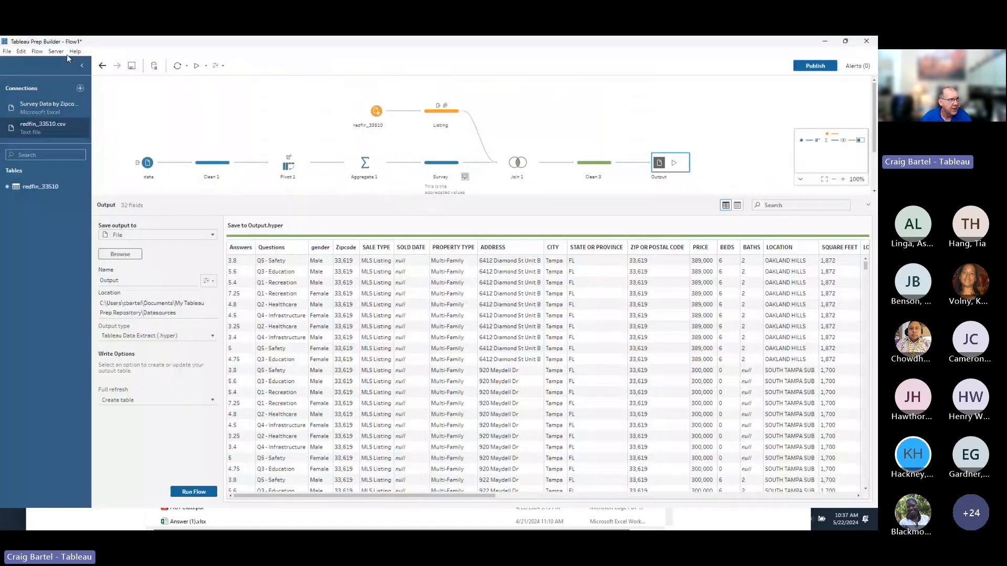
Start publishing the flow to the DataSources project as 'Listings Flow Demo for NC DIT'.
left_click(56, 51)
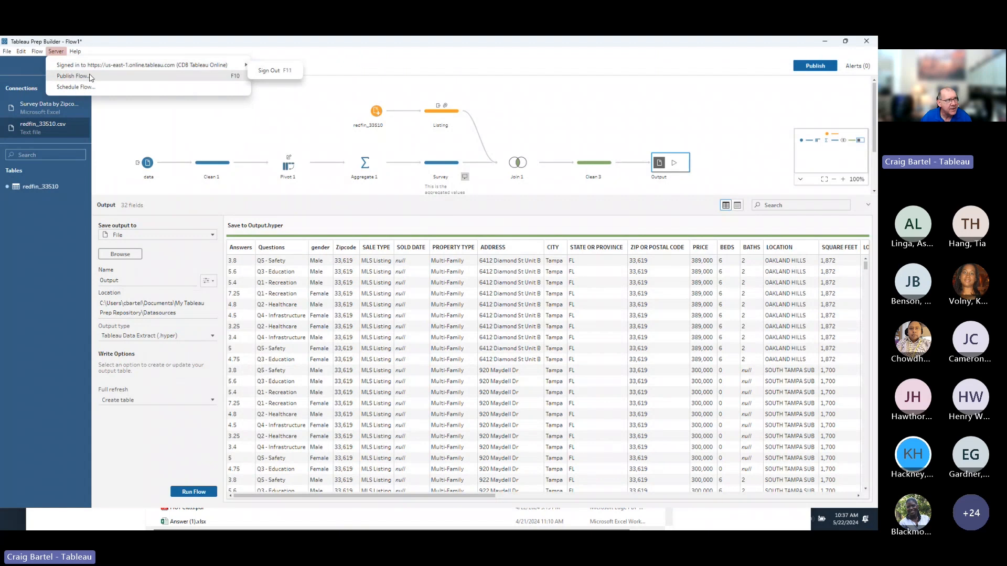
left_click(89, 77)
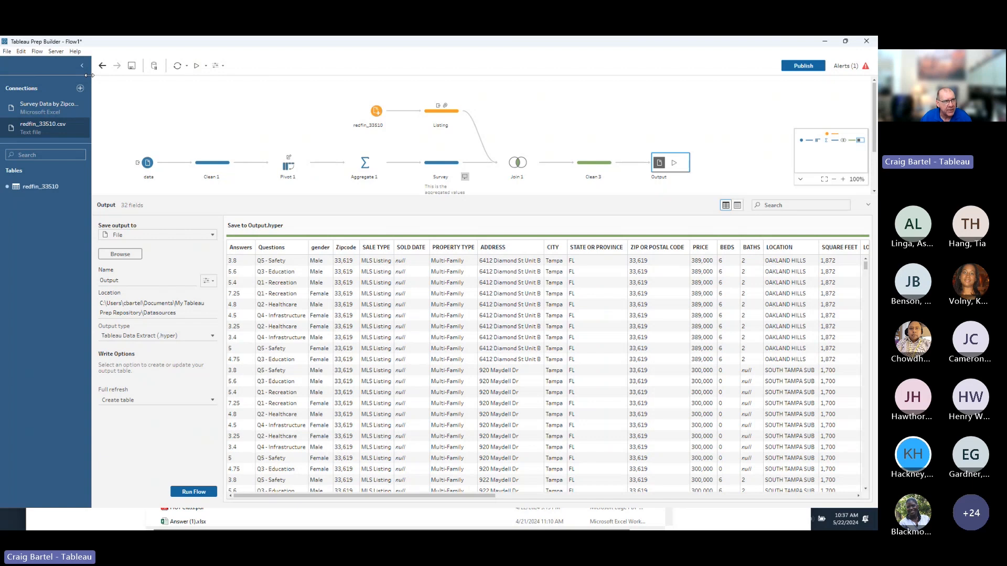
left_click(518, 199)
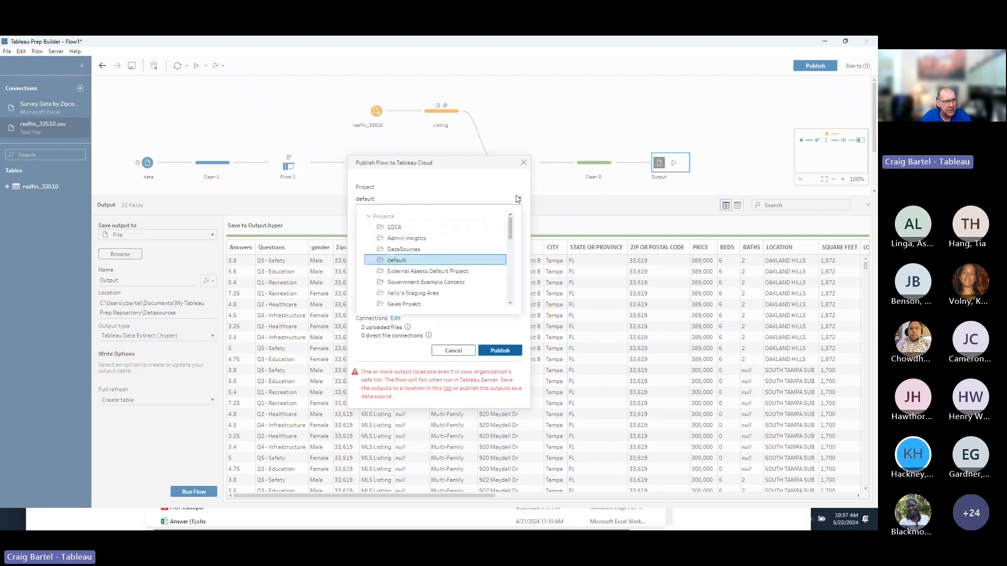
mouse_move(513, 232)
left_mouse_down()
mouse_move(514, 265)
mouse_move(515, 224)
left_mouse_up()
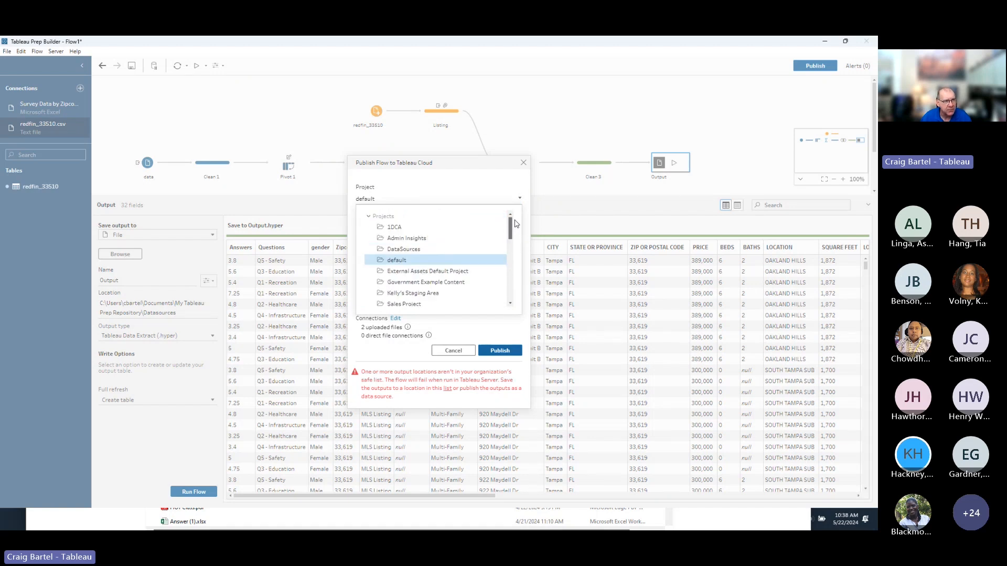
left_click(428, 250)
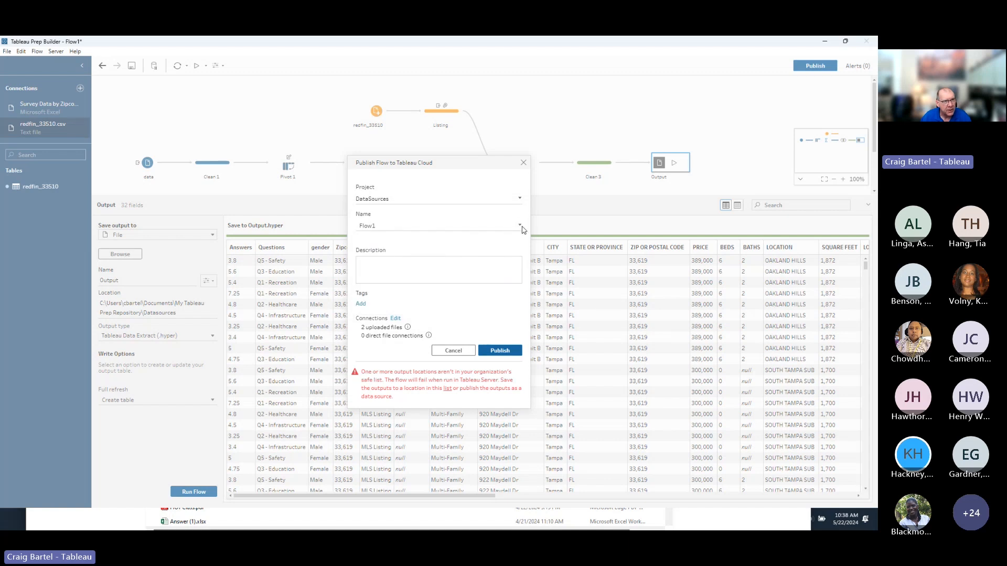
left_click(413, 227)
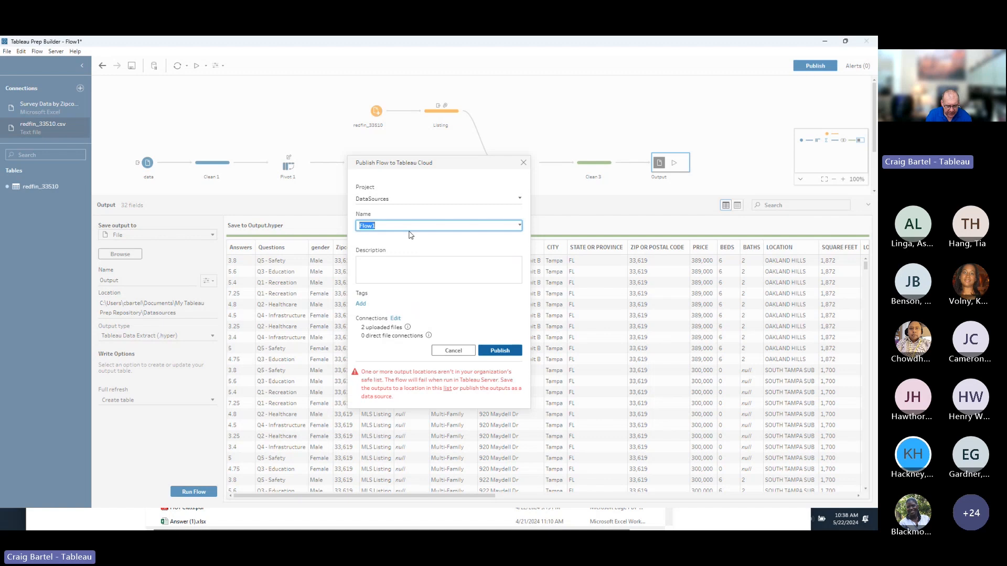
type("Listings")
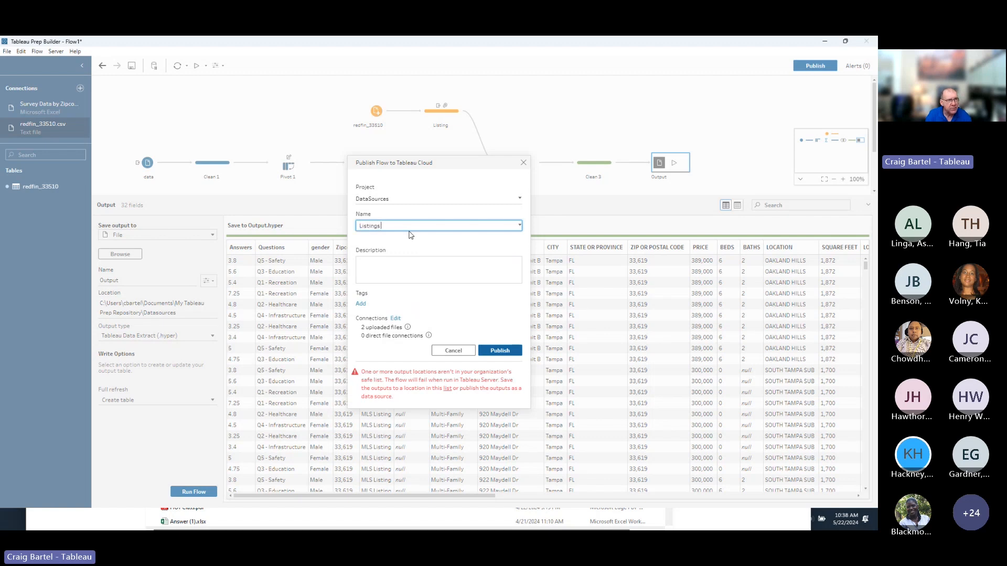
type(" F")
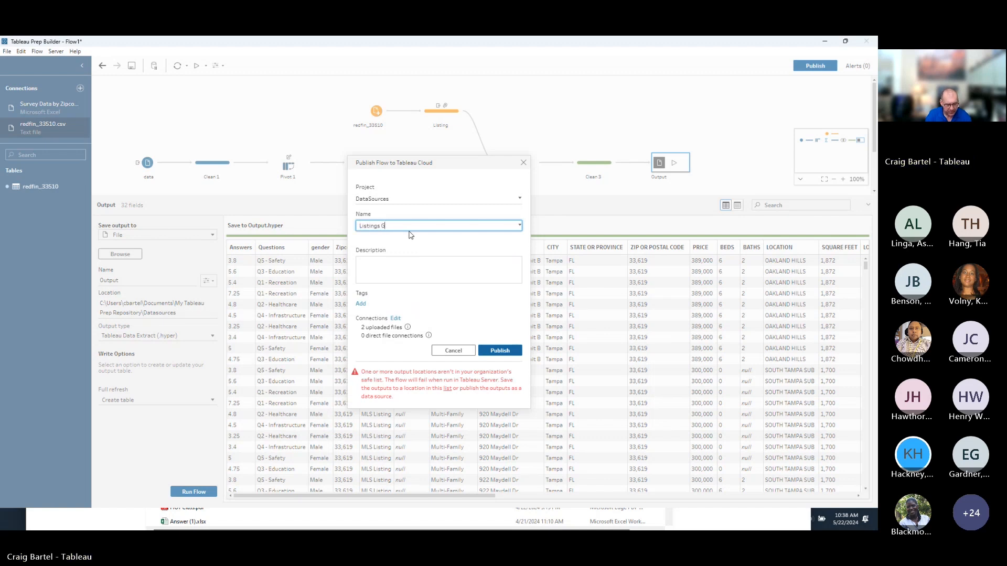
type("low Demo f")
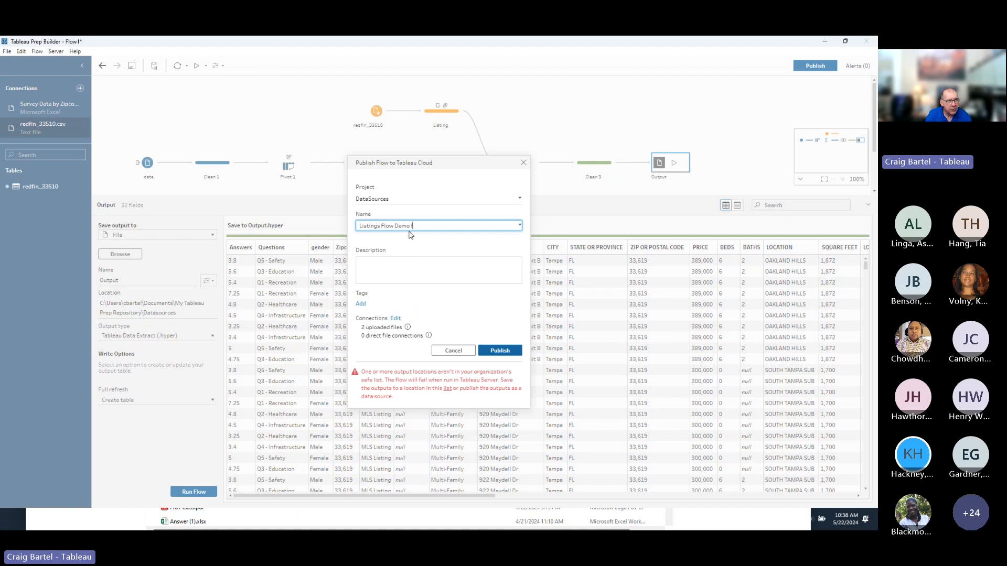
type("or NC DIT")
Review the input files to be uploaded, then close the Publish Flow dialog unpublished.
left_click(394, 320)
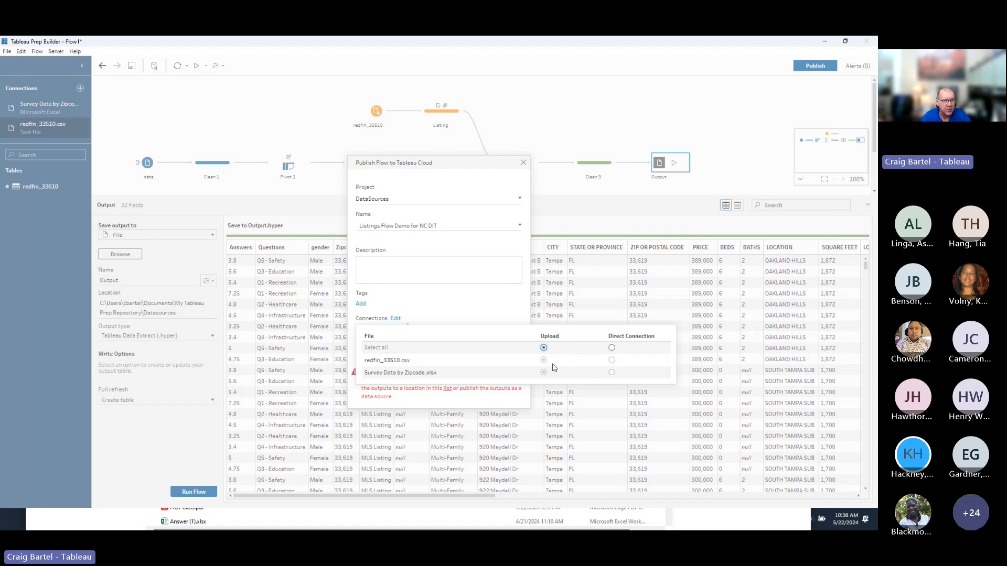
left_click(573, 210)
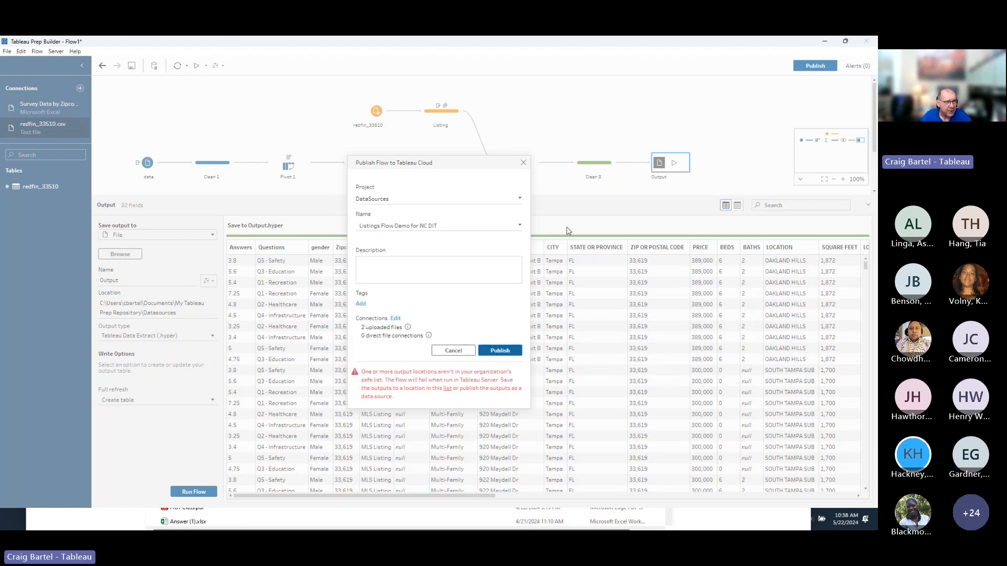
left_click(524, 163)
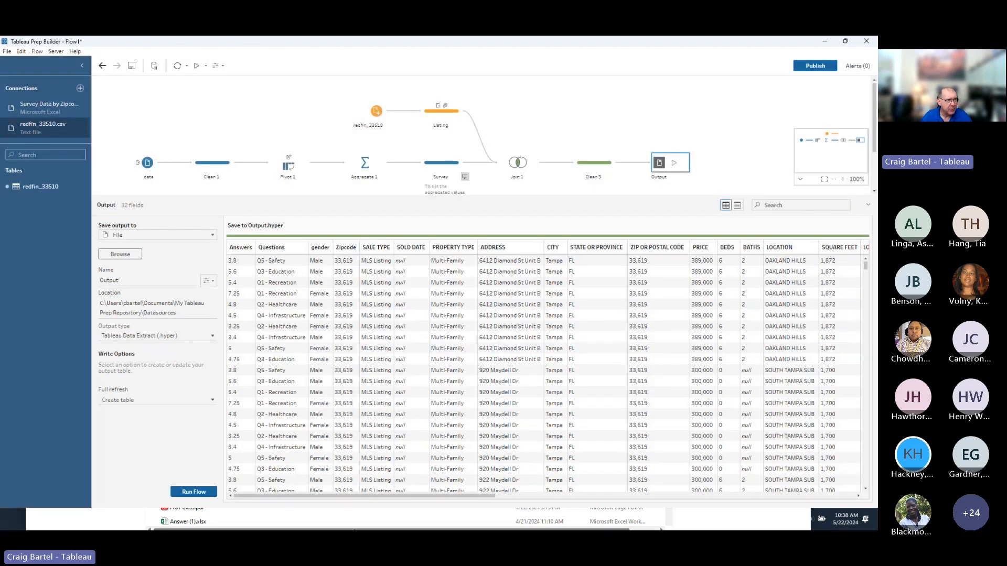
Sign in to the Tableau Cloud demo site in Chrome and dismiss the upgrade notice.
left_click(354, 529)
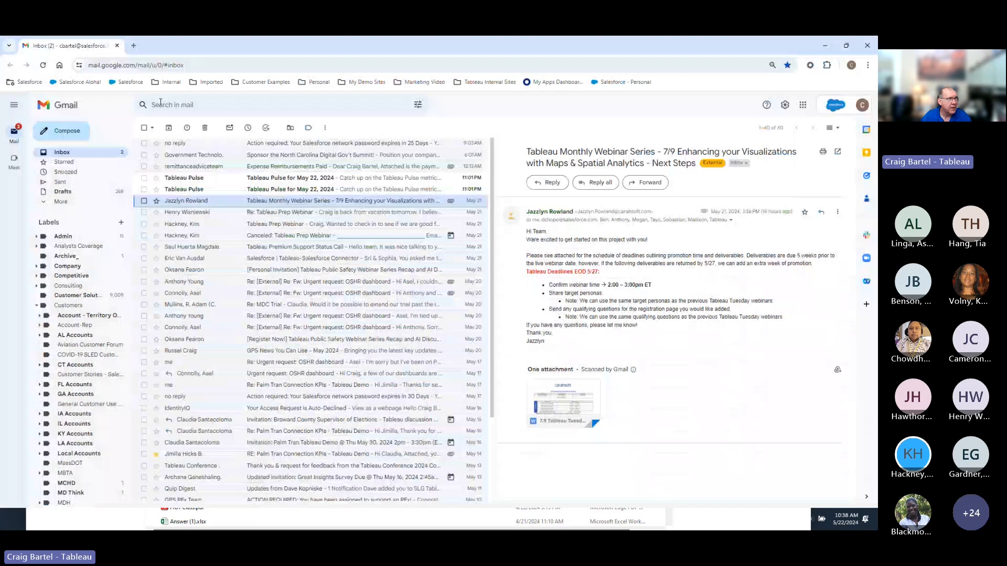
key("ctrl+t")
left_click(359, 83)
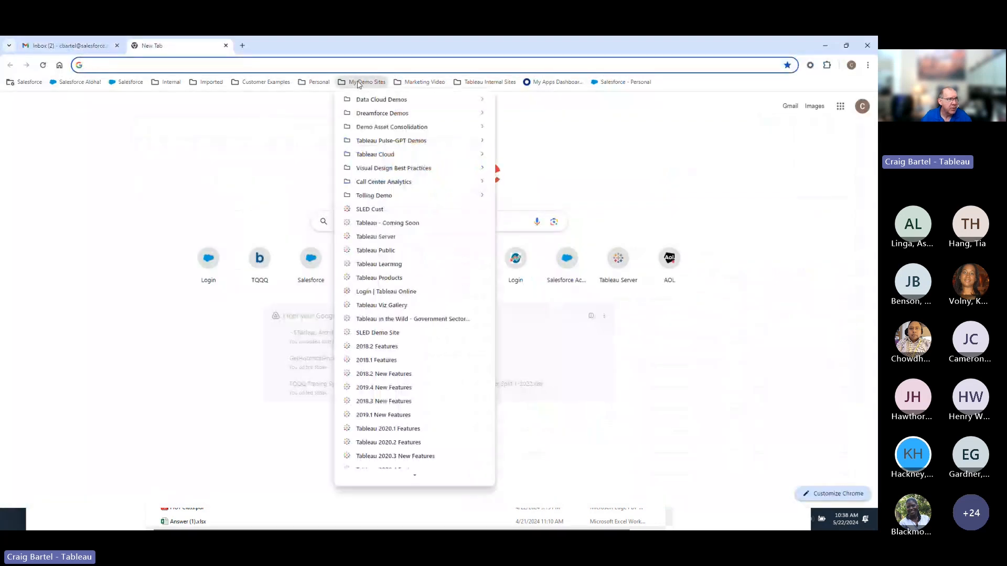
left_click(406, 292)
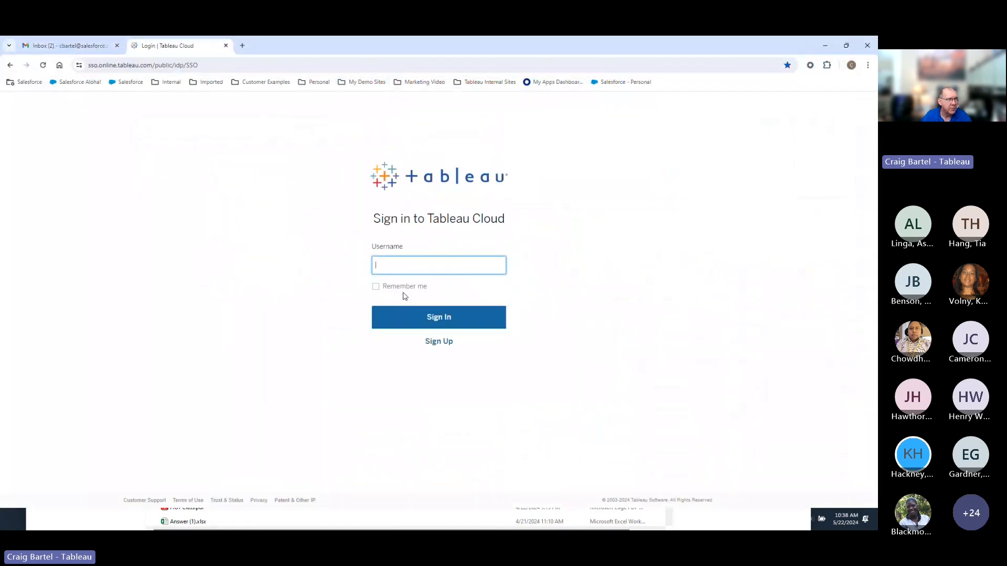
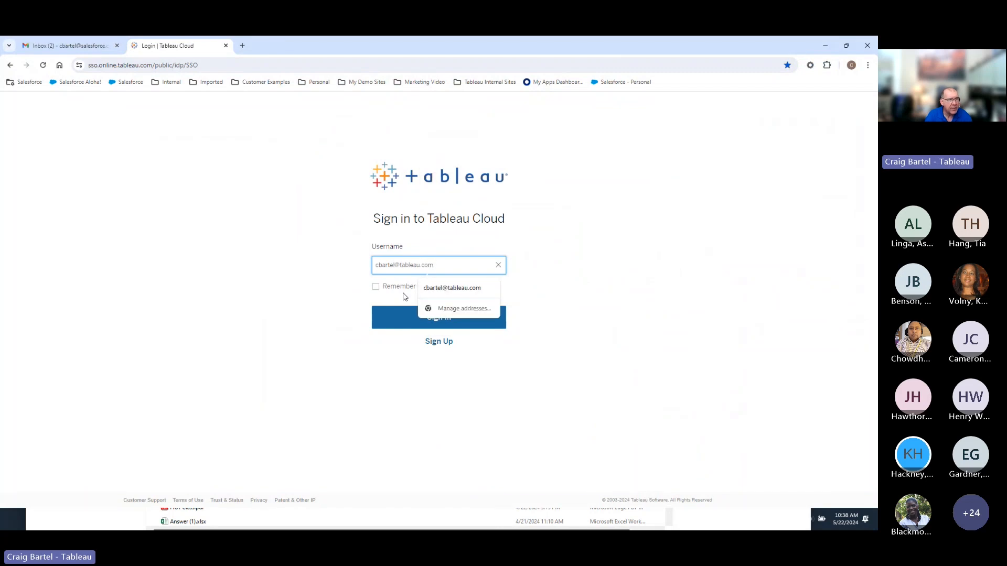
key("Return")
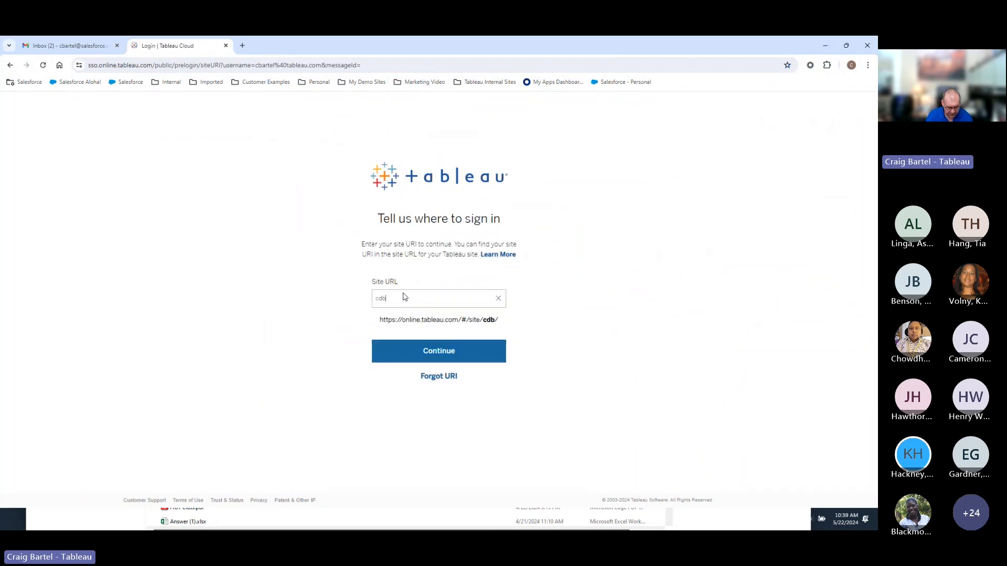
key("Return")
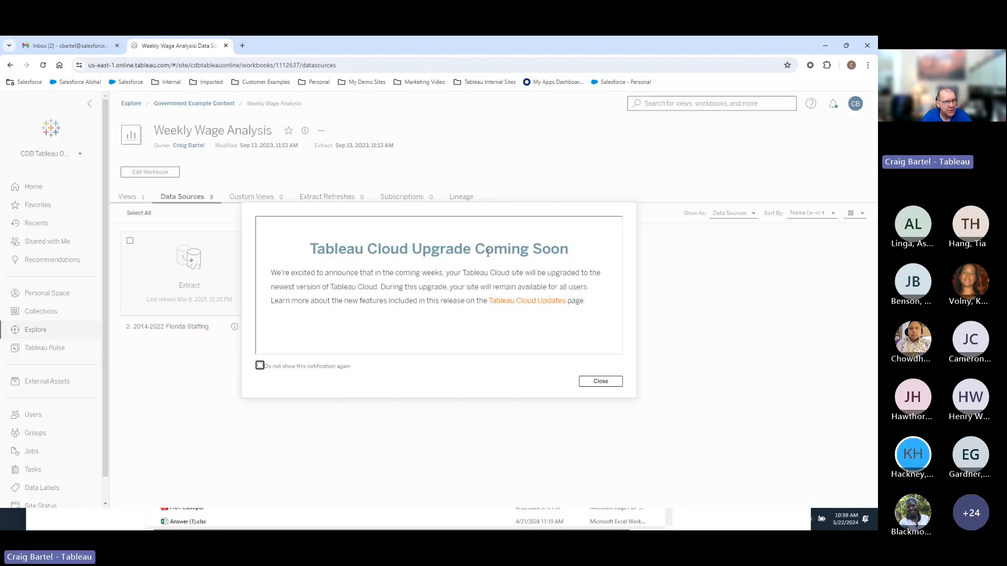
left_click(593, 381)
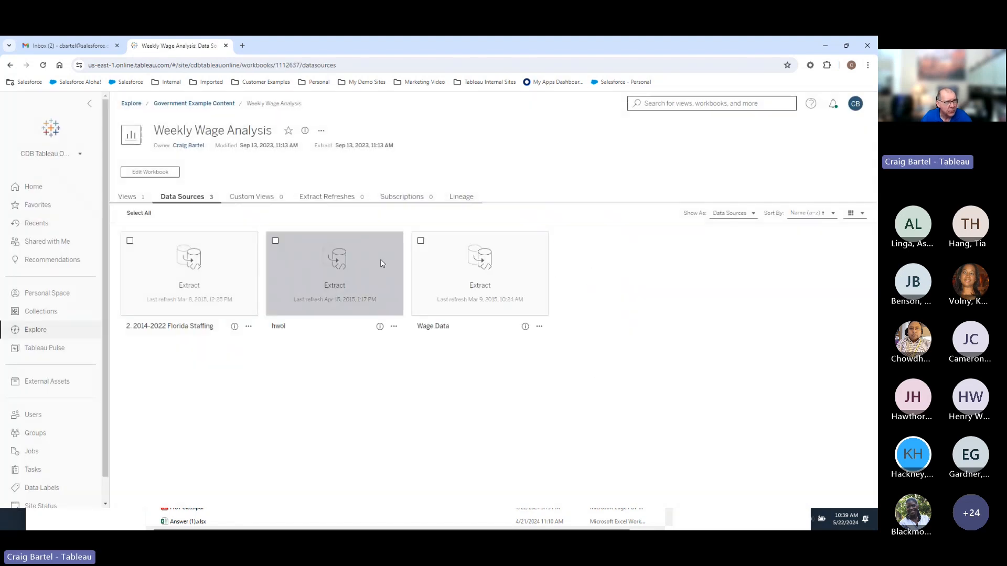
Search Explore for 'listin' and open the Listings and Surveys Flow.
left_click(40, 335)
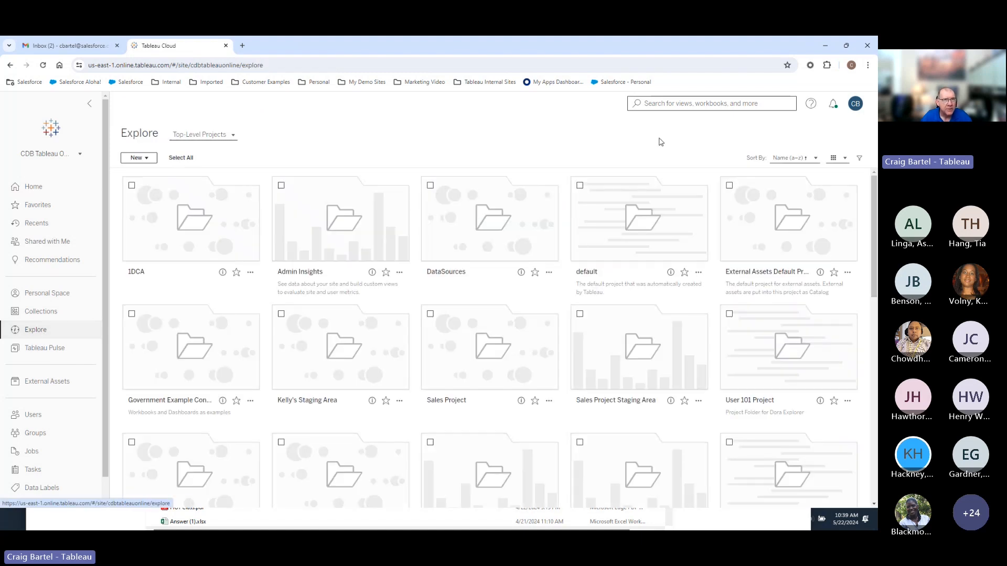
left_click(660, 103)
type("listin")
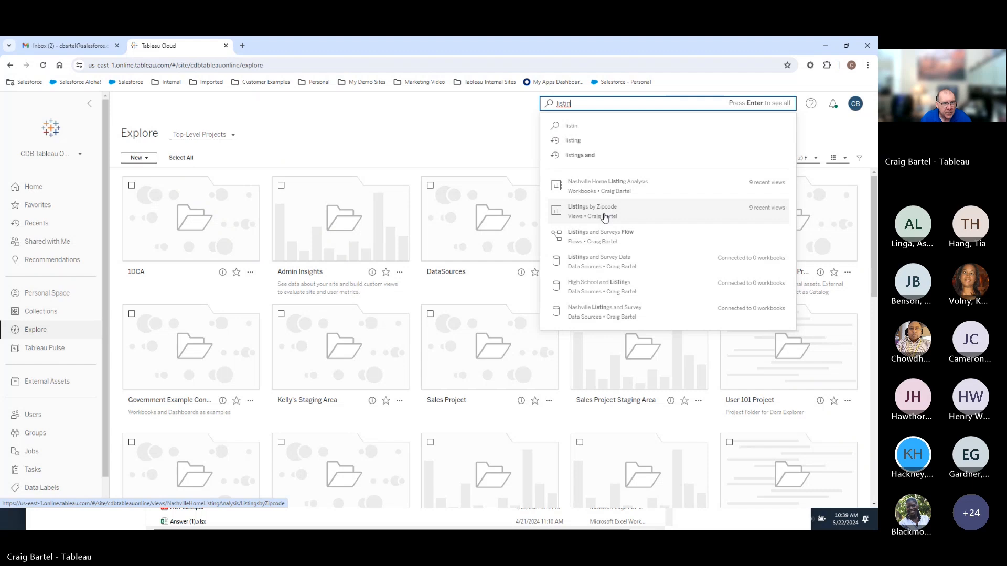
left_click(607, 234)
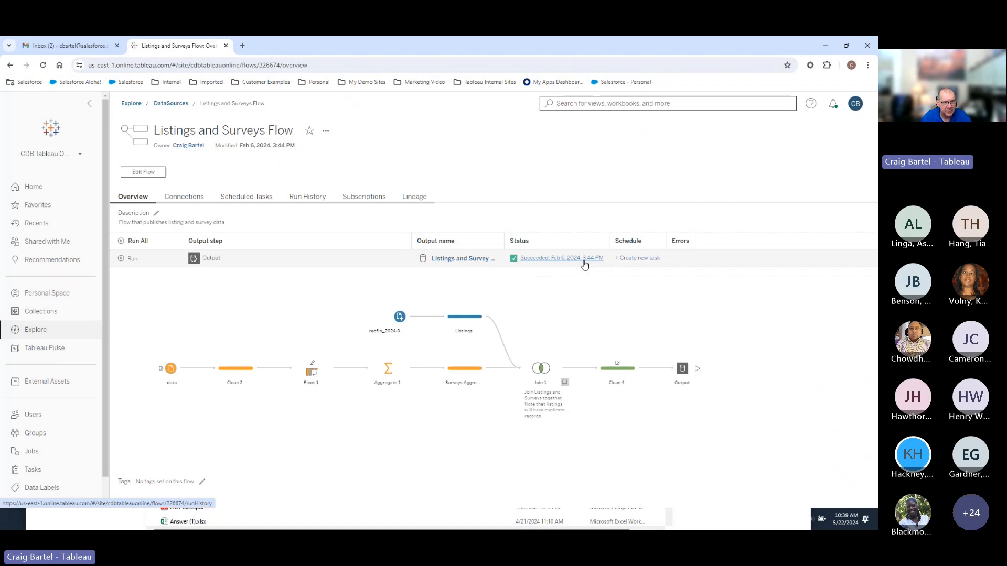
Start a new task for the flow and review the schedule repeat options, leaving Daily.
left_click(645, 259)
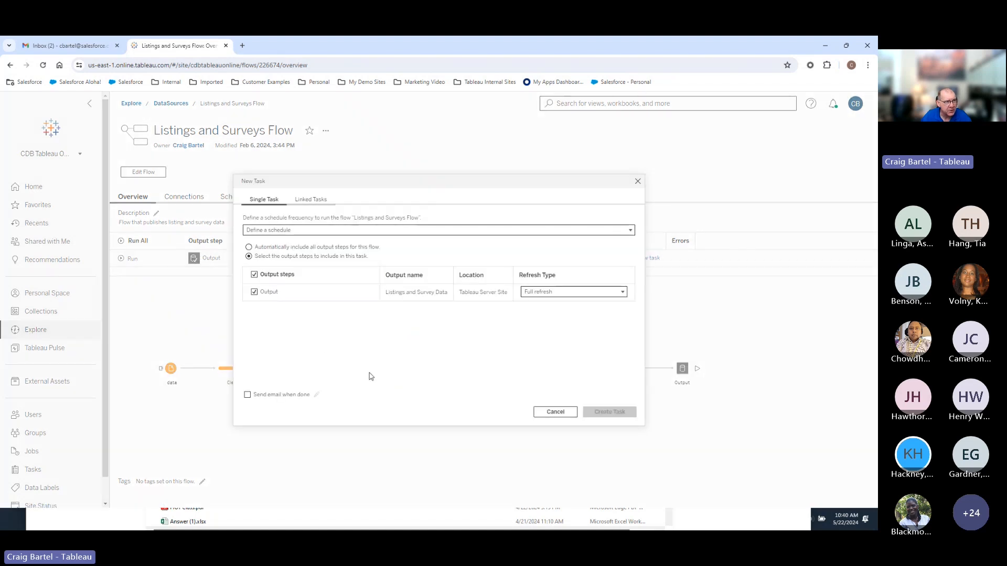
left_click(310, 232)
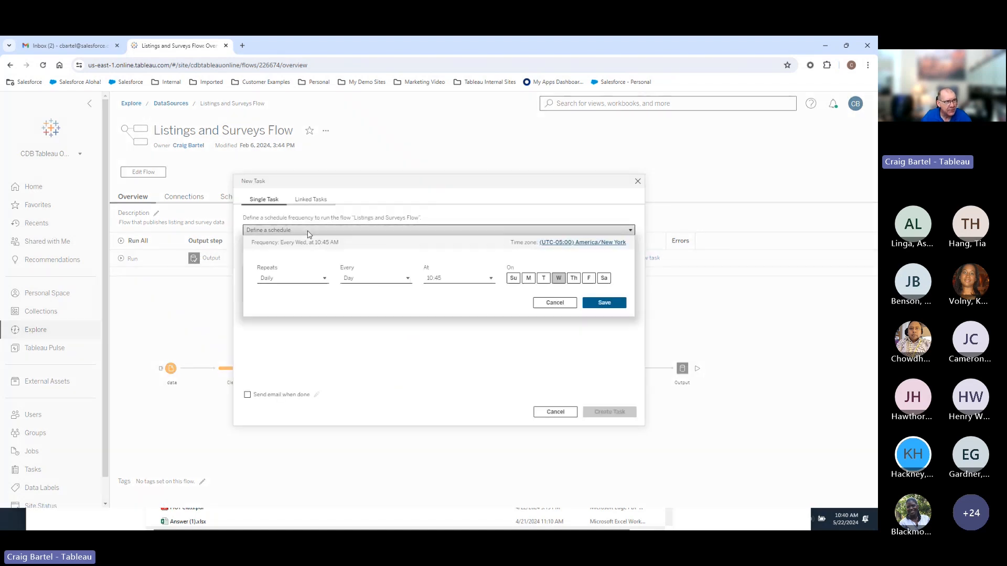
left_click(319, 282)
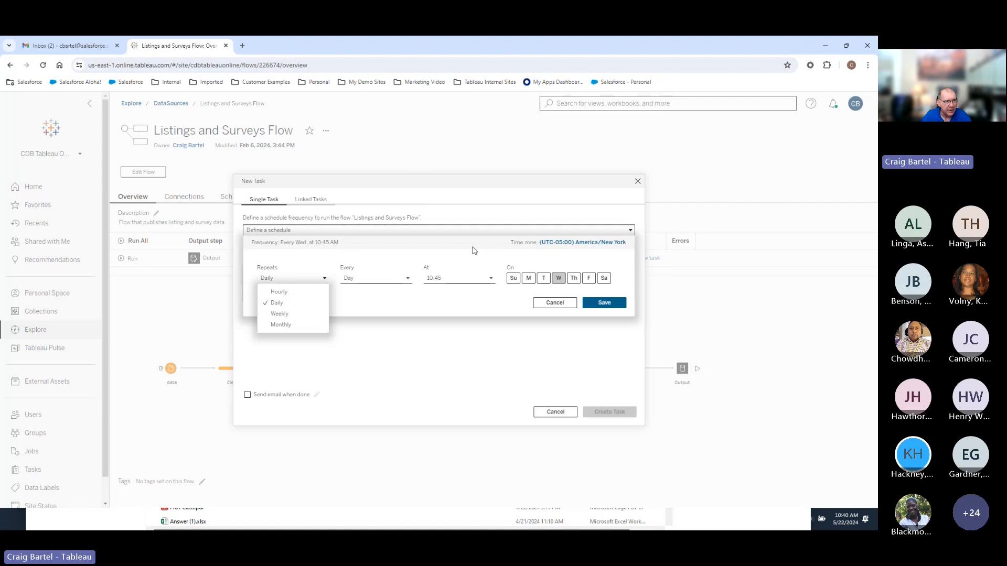
left_click(547, 308)
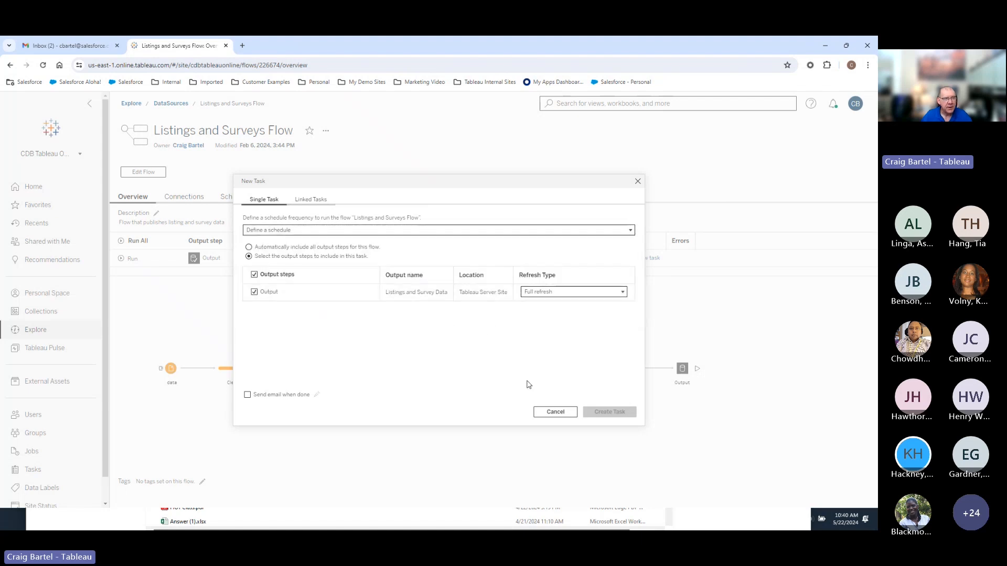
Close the New Task dialog without creating a scheduled task.
left_click(549, 412)
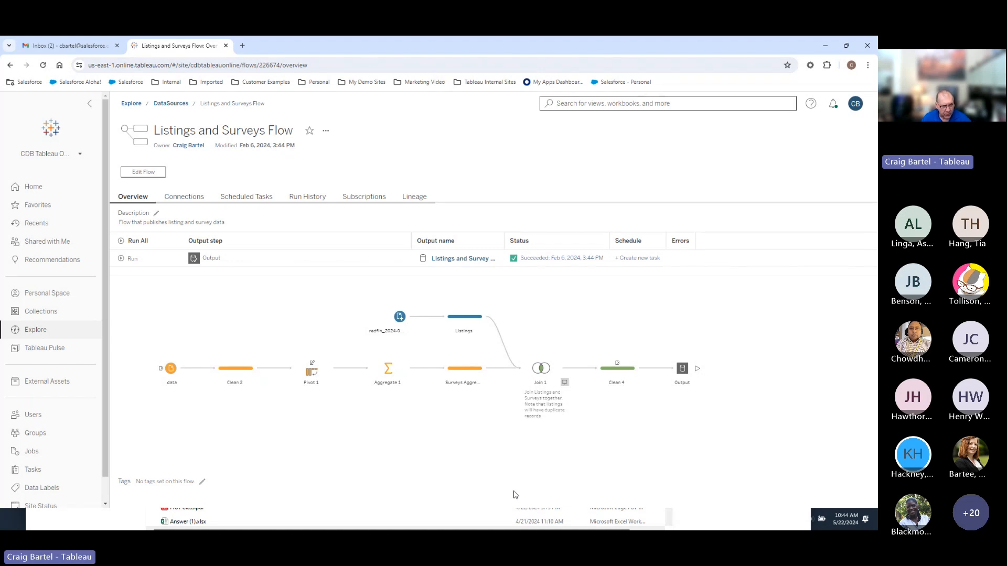
In Prep, review the redfin_33510 input's wildcard file filter, then view Clean 1's profile.
key("alt+Tab")
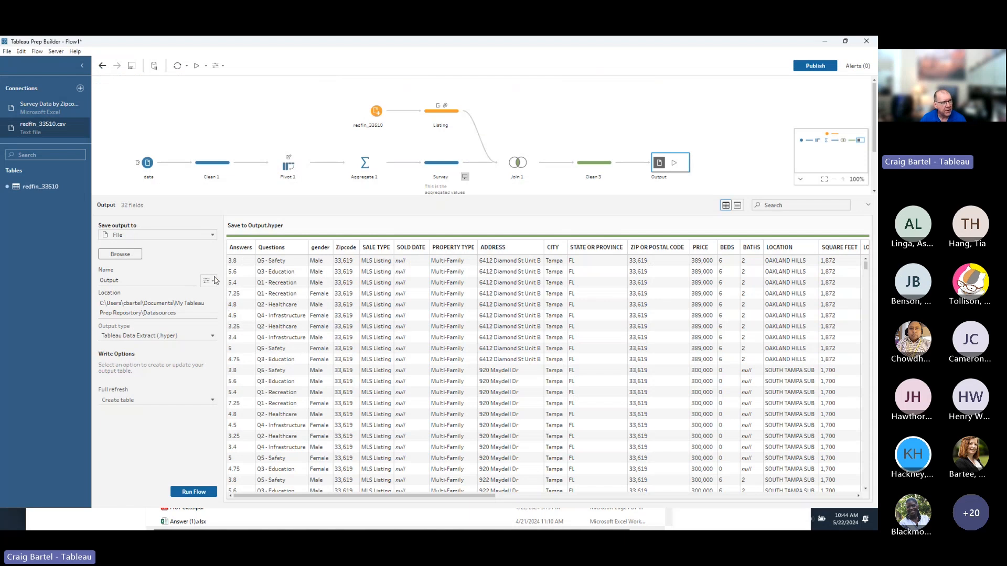
left_click(374, 116)
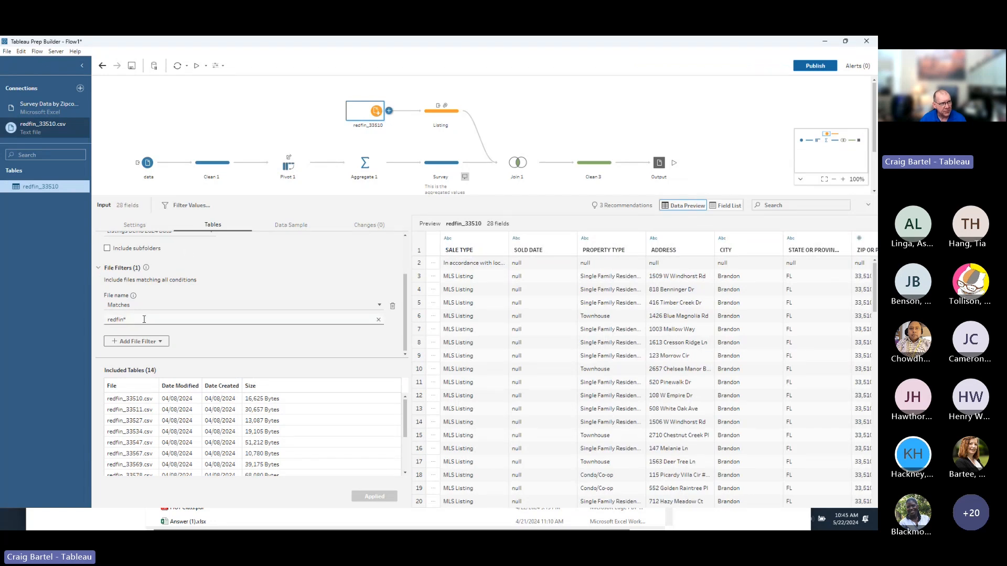
left_click_drag(405, 422, 404, 453)
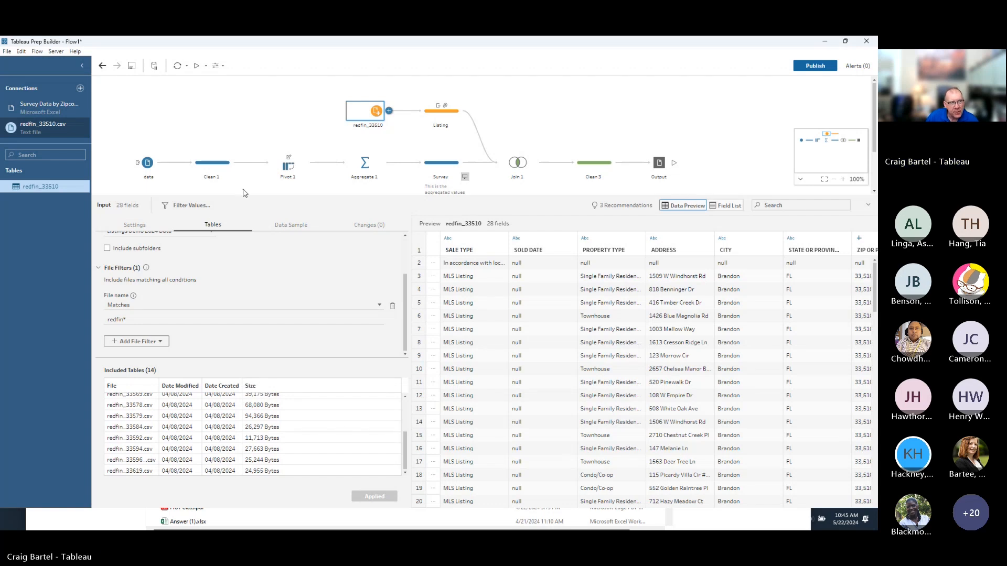
left_click(224, 163)
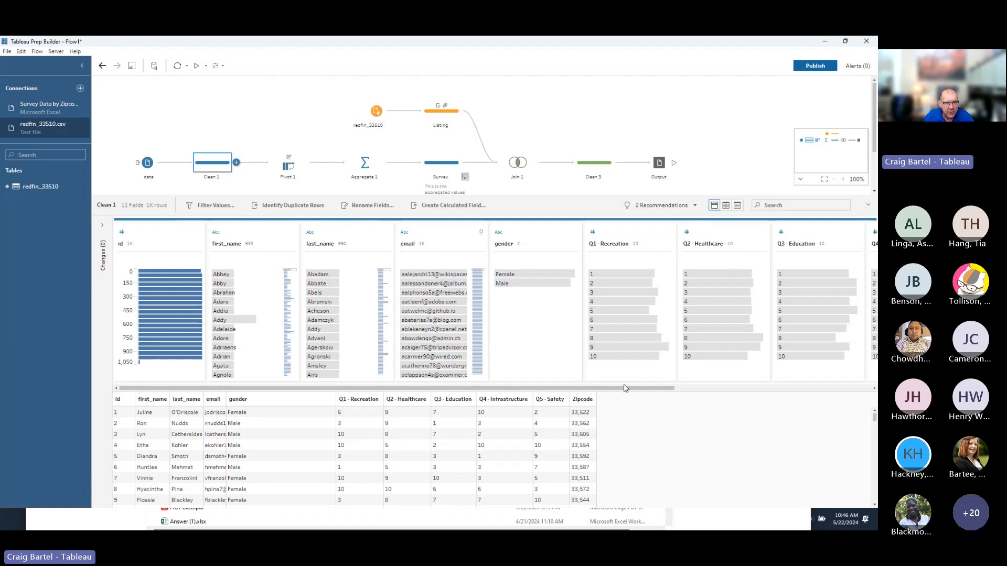
Switch Clean 1's Zipcode profile card to Detail view, listing every individual zipcode.
left_click_drag(624, 387, 721, 388)
left_click_drag(790, 372, 842, 362)
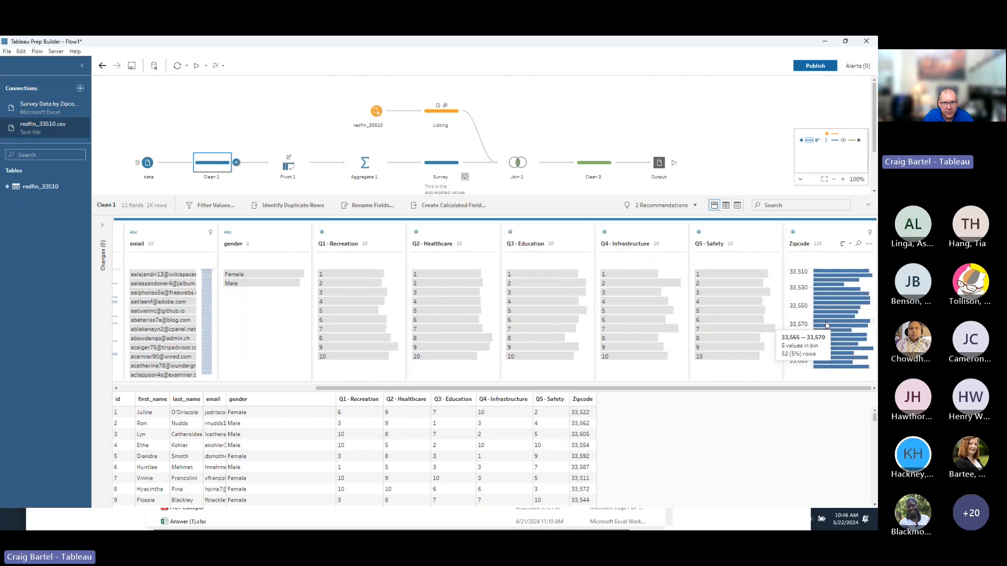
left_click(869, 244)
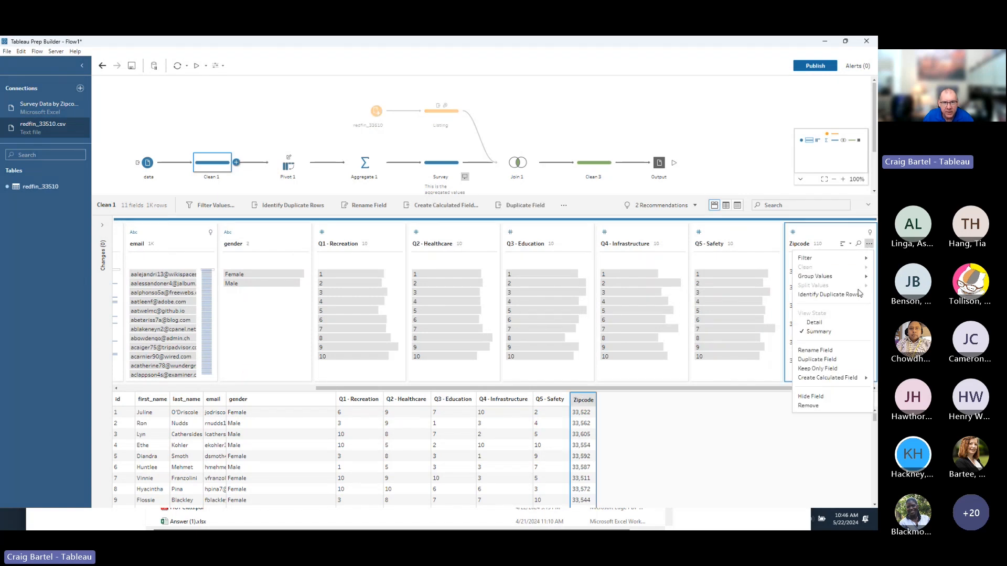
left_click(857, 323)
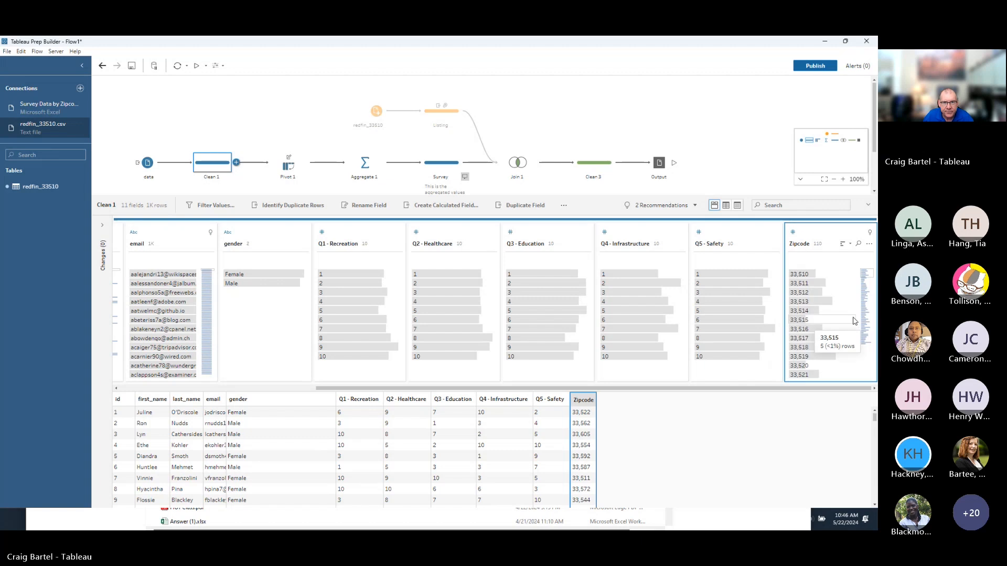
scroll(833, 333, "down", 3)
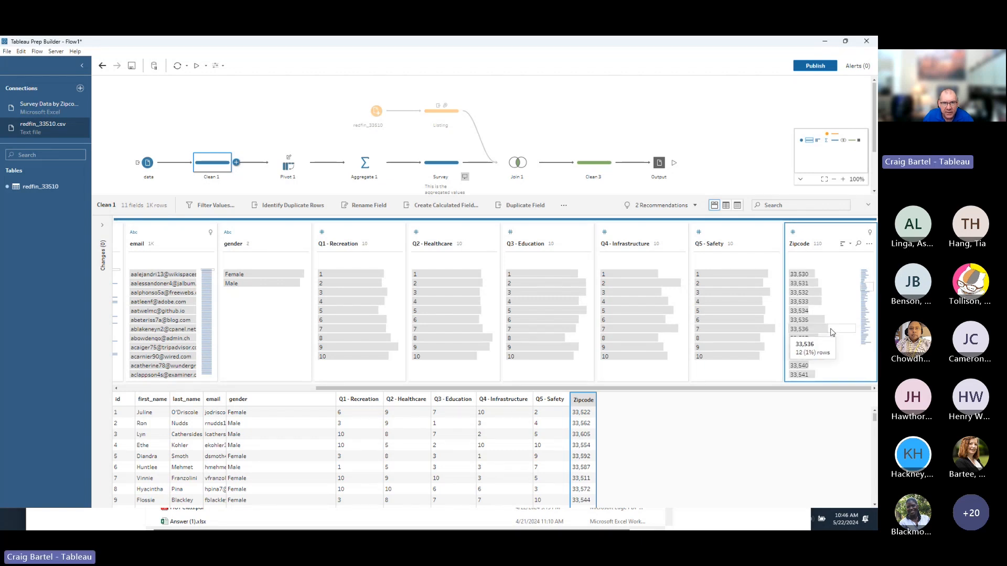
Filter the Clean 1 grid to the six rows with Zipcode 33,534.
left_click(806, 312)
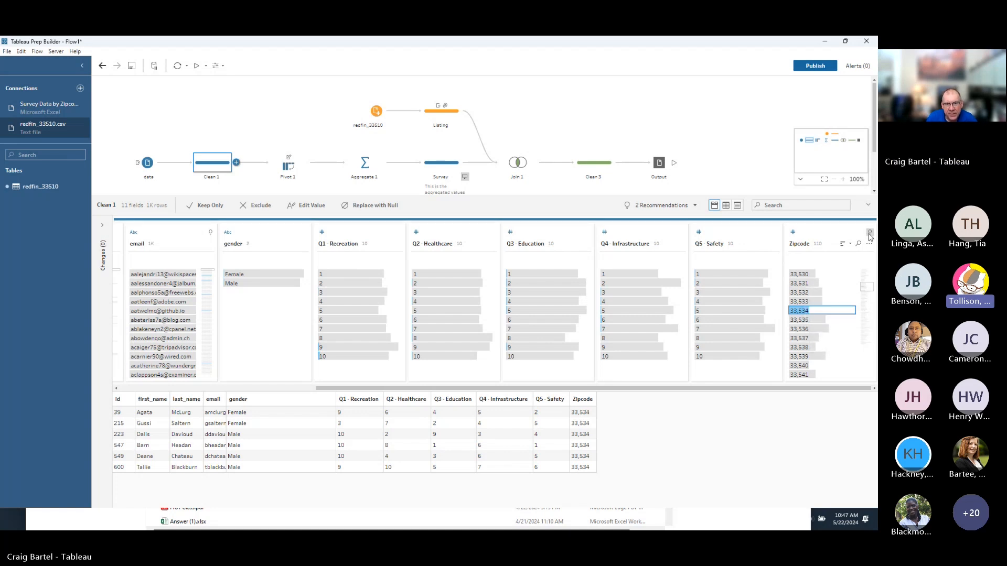
mouse_move(764, 362)
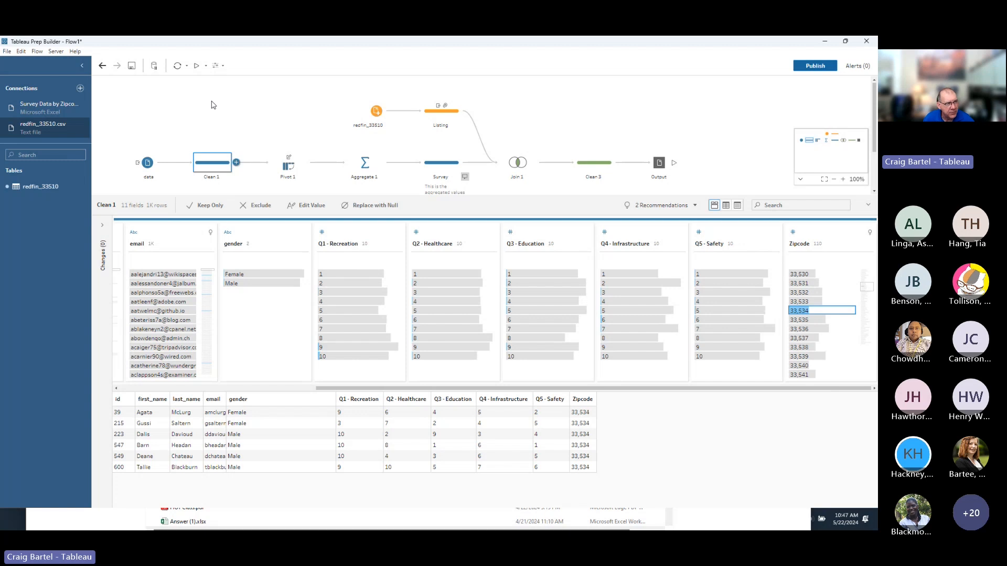
Check the survey input, then the redfin_33510 input's redfin* filter matching 14 included files.
left_click(147, 163)
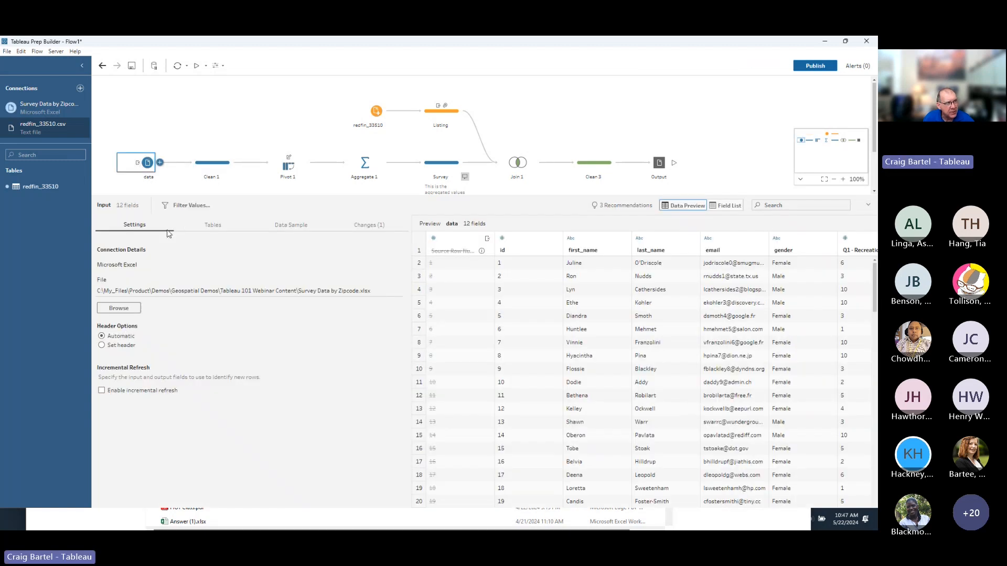
left_click(375, 111)
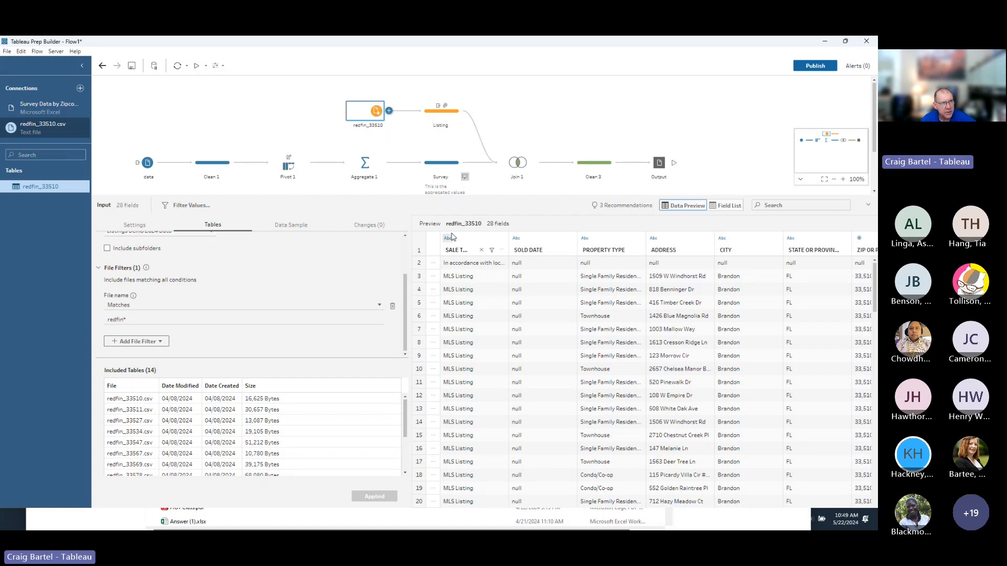
Revisit the Clean 1 profile, then inspect Join 1's inner Zipcode join producing 18,980 rows.
left_click(212, 167)
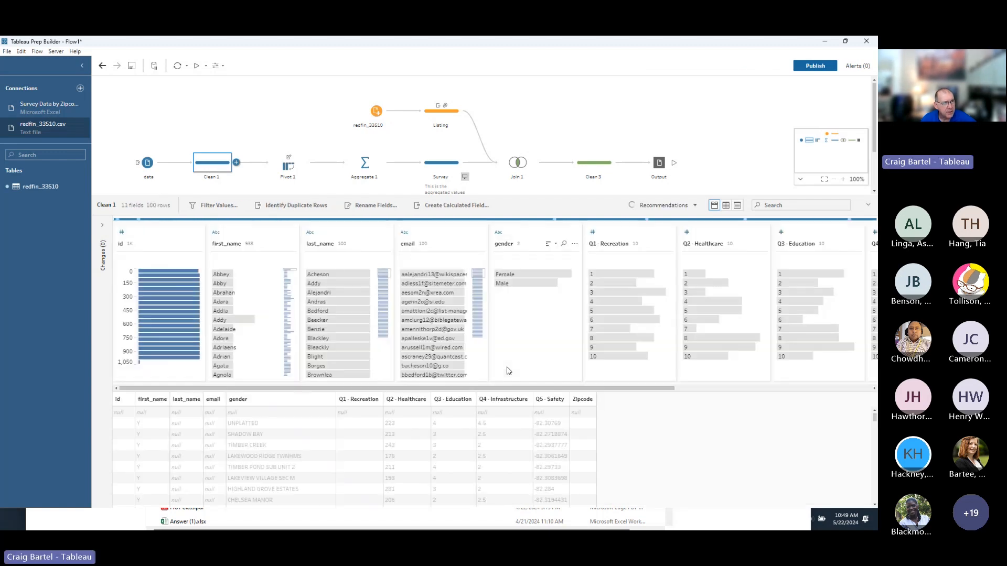
left_click(700, 389)
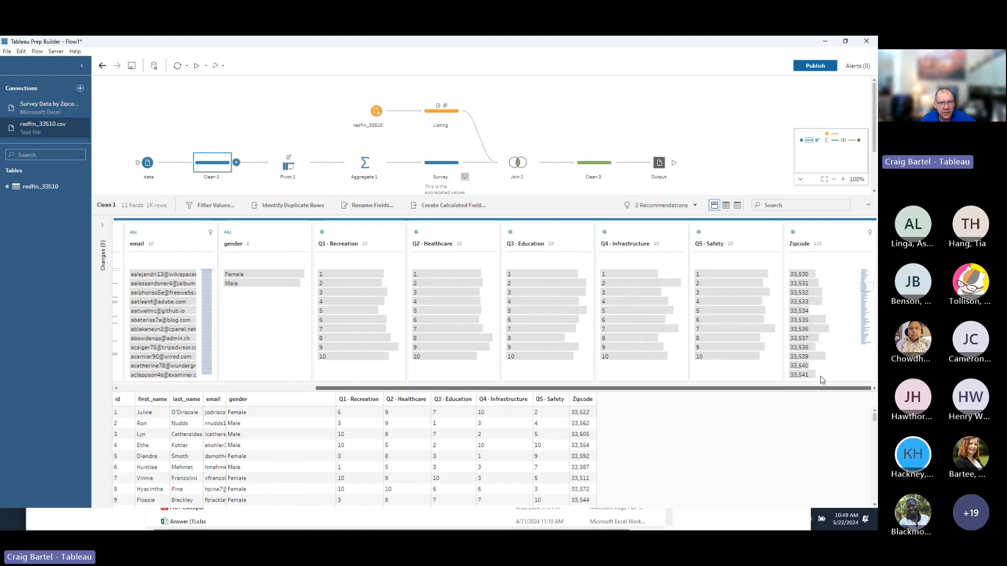
left_click(306, 389)
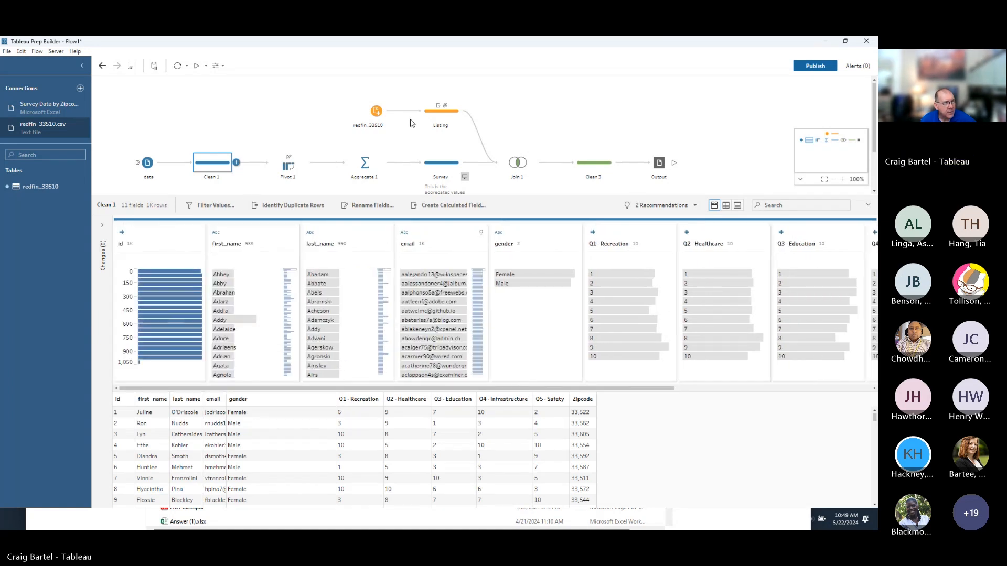
left_click(517, 163)
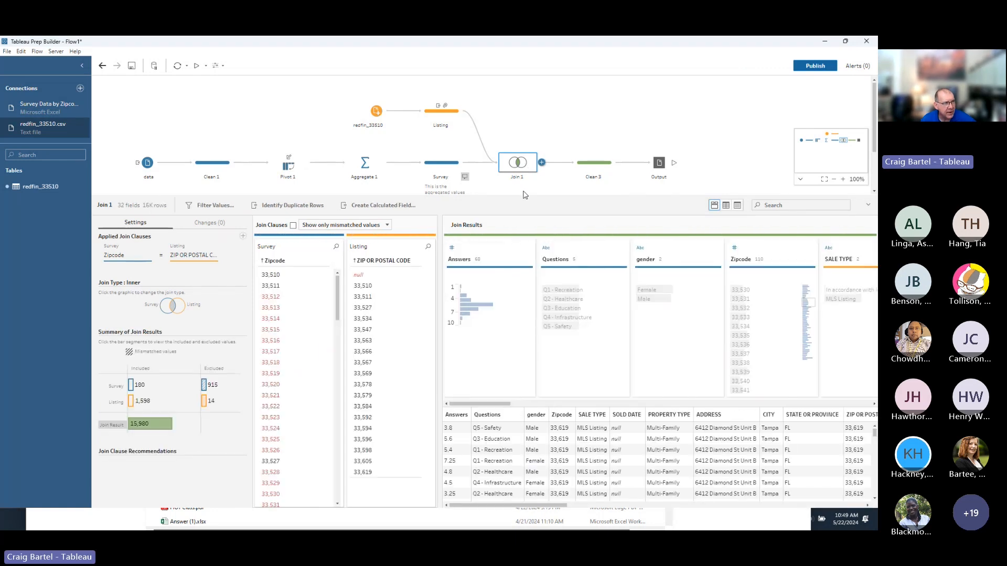
Scan the Join 1 results, then view Clean 3 profiling 32 joined fields and 16K rows.
left_click_drag(536, 505, 625, 503)
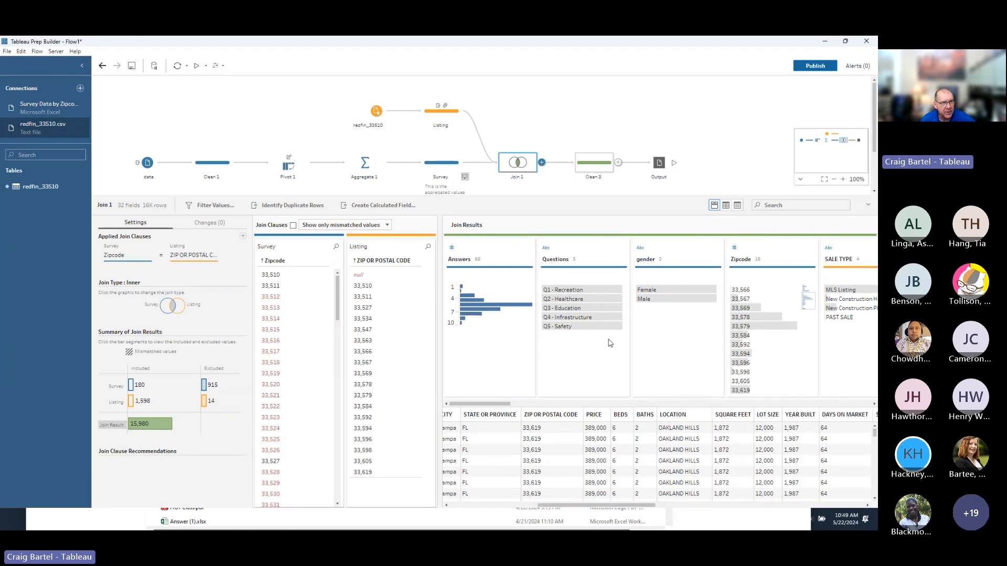
left_click(595, 162)
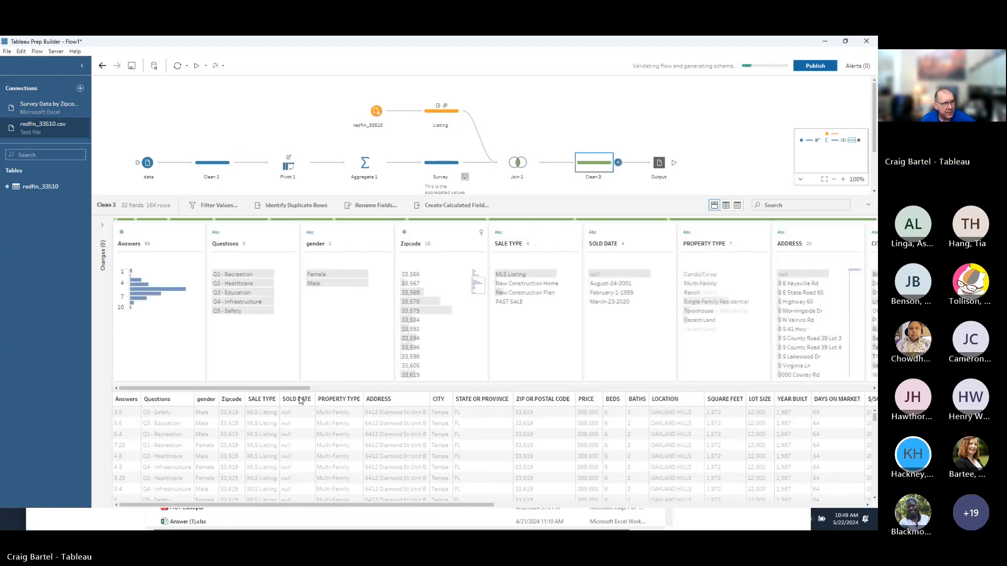
left_click_drag(302, 388, 427, 388)
left_click_drag(310, 389, 869, 390)
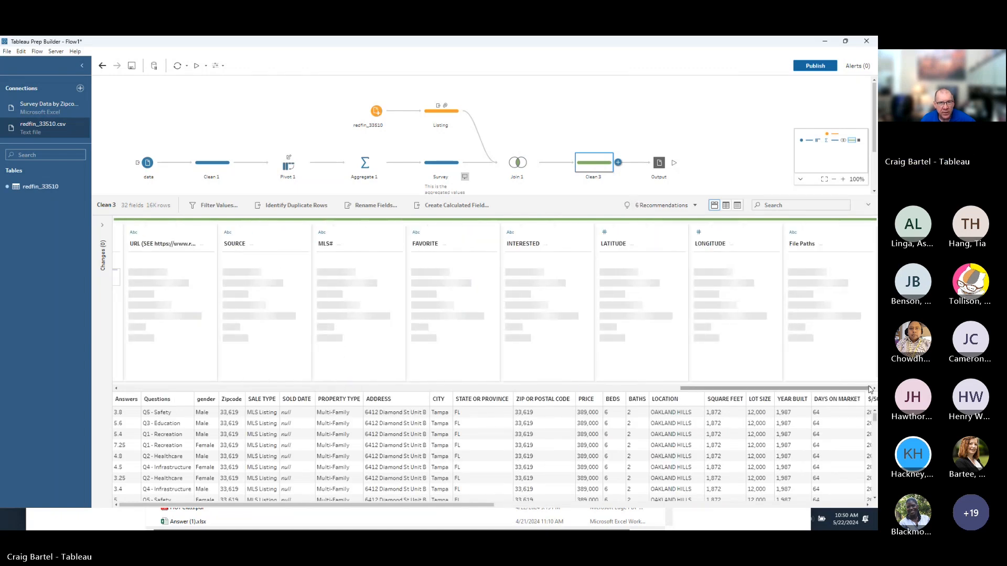